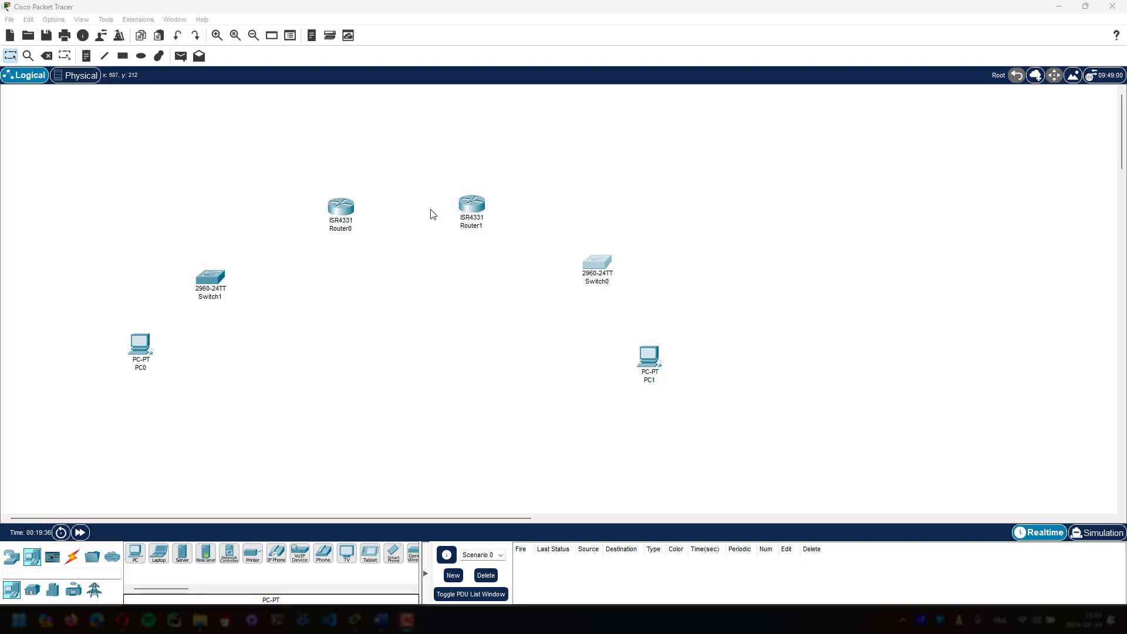
- Connect PC0's FastEthernet0 port to Switch1's FastEthernet0/1 port with a copper straight-through cable
{"action": "left_click", "coordinate": [75, 557]}
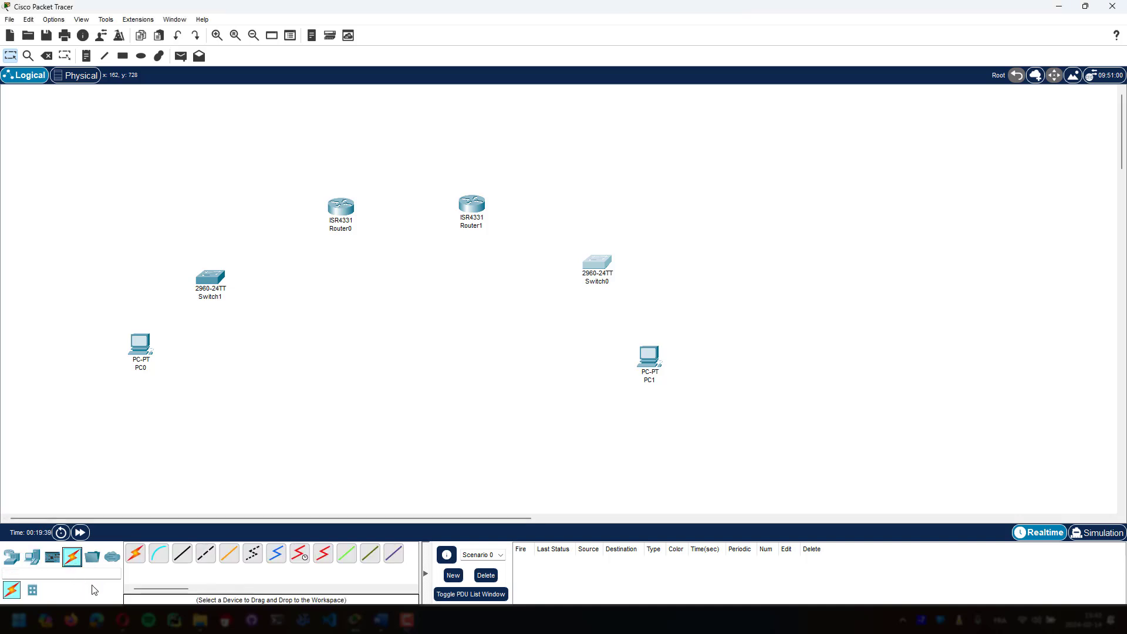
{"action": "left_click", "coordinate": [182, 554]}
{"action": "left_click", "coordinate": [145, 347]}
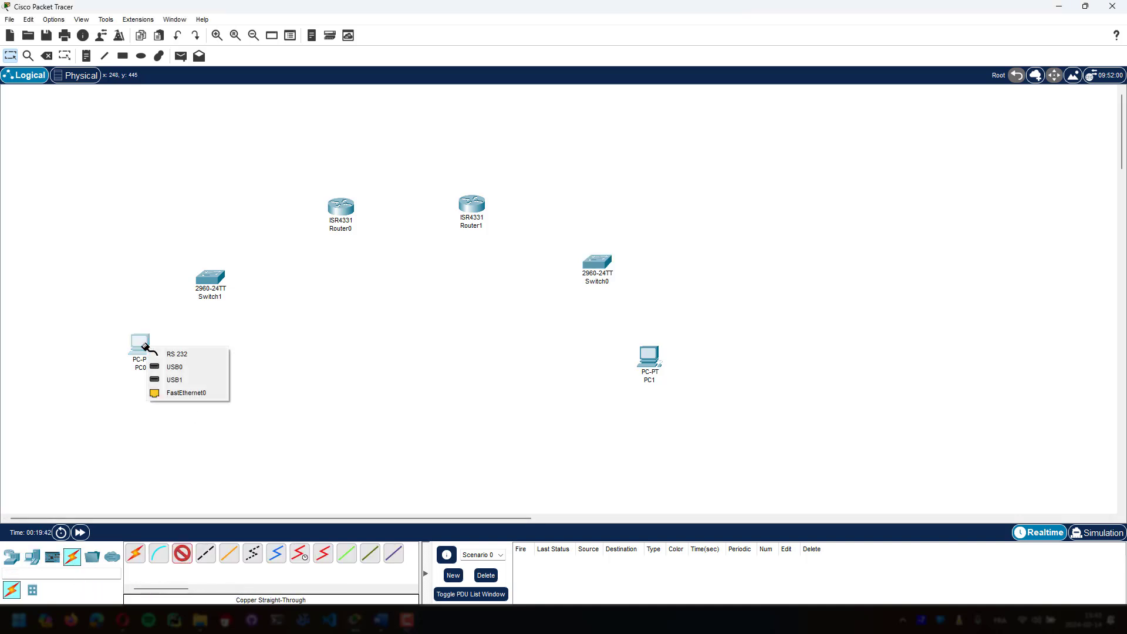
{"action": "left_click", "coordinate": [183, 393]}
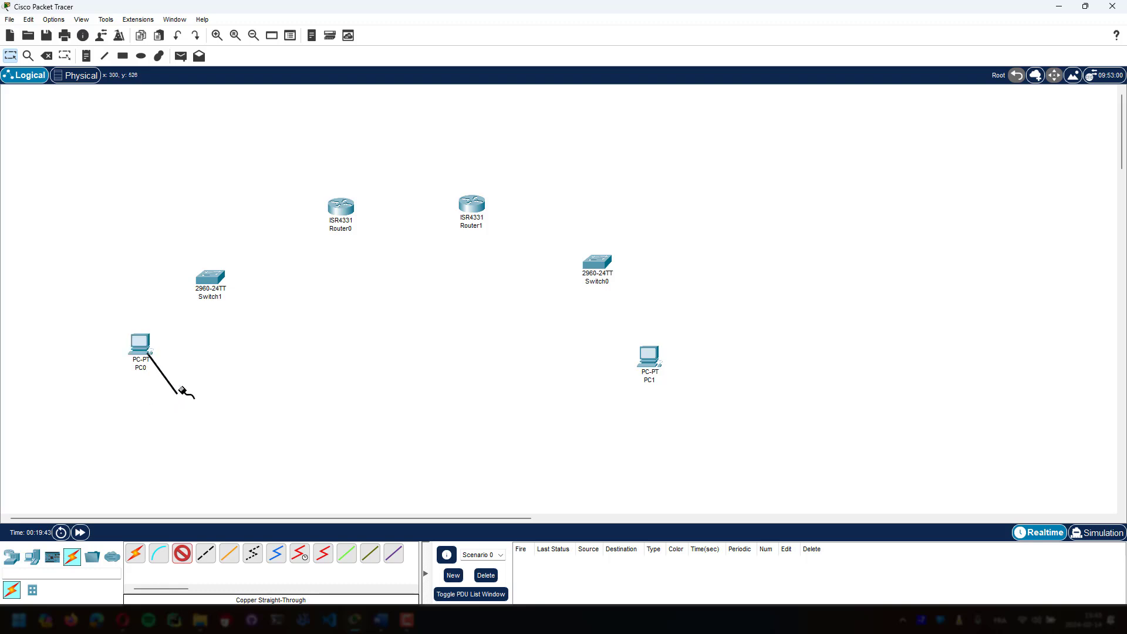
{"action": "left_click", "coordinate": [212, 279]}
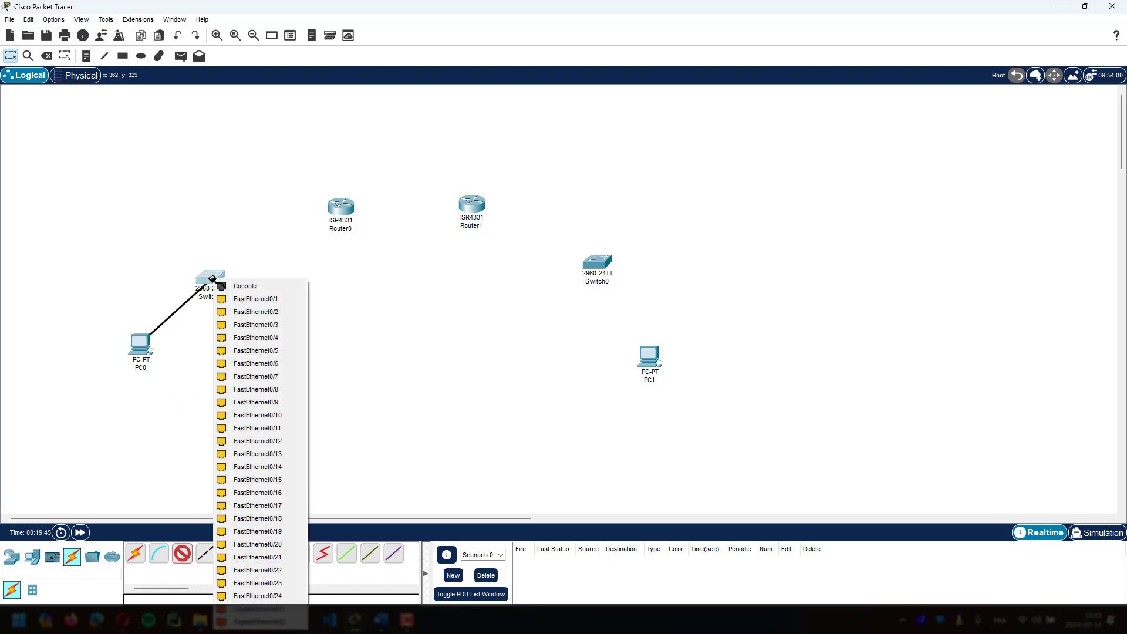
{"action": "left_click", "coordinate": [233, 301]}
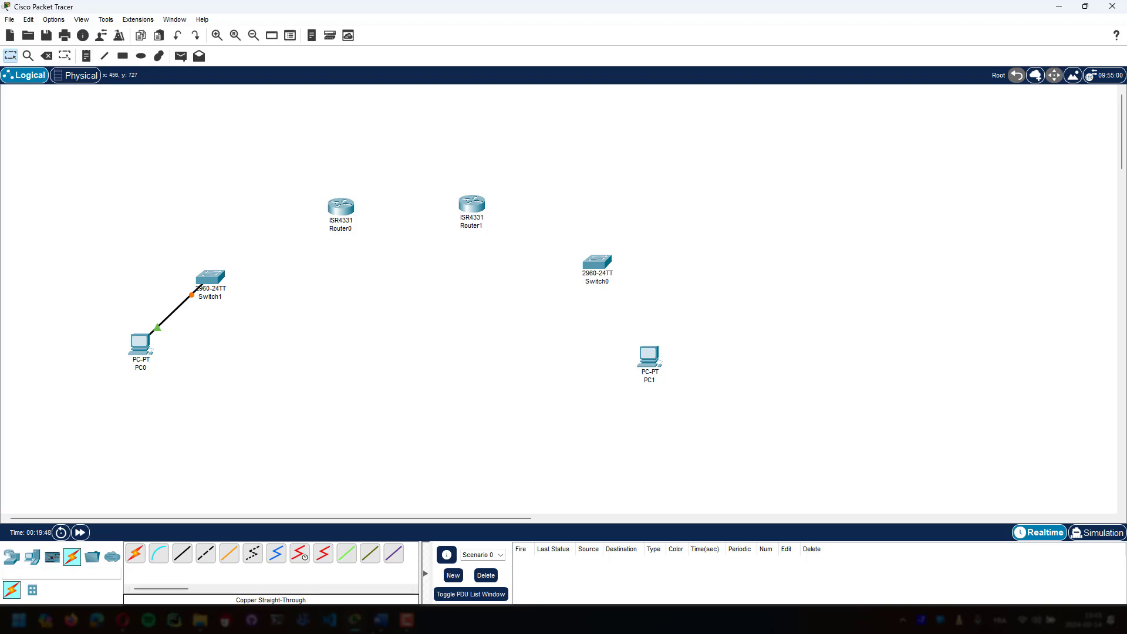
- Connect PC1's FastEthernet0 port to Switch0's FastEthernet0/1 port with a copper straight-through cable
{"action": "left_click", "coordinate": [184, 561]}
{"action": "left_click", "coordinate": [654, 358]}
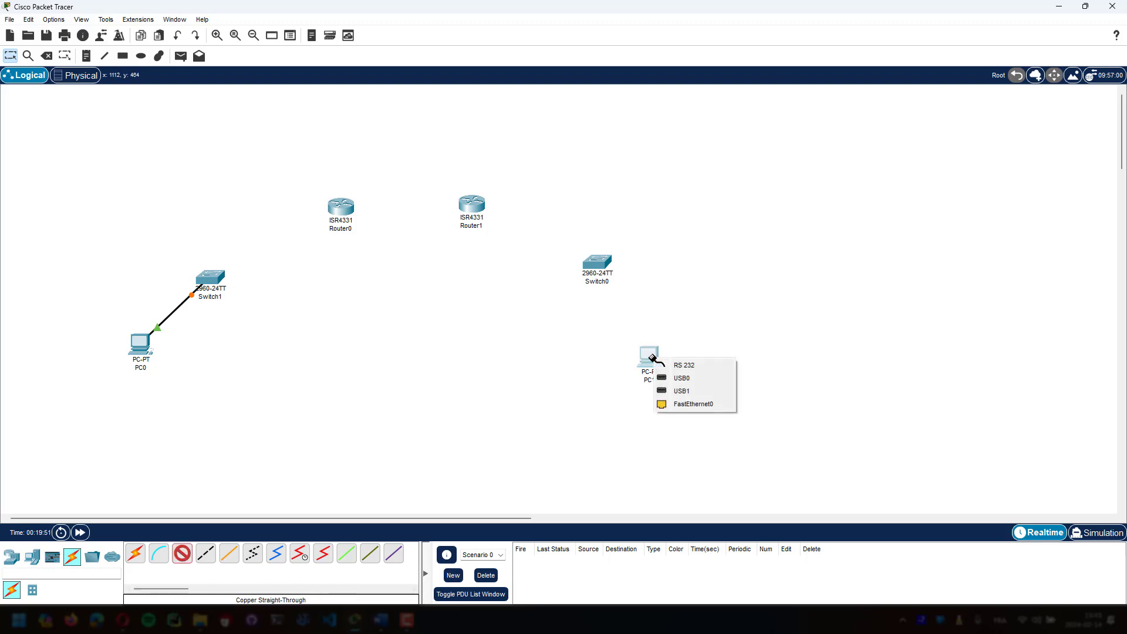
{"action": "left_click", "coordinate": [684, 405]}
{"action": "left_click", "coordinate": [600, 262]}
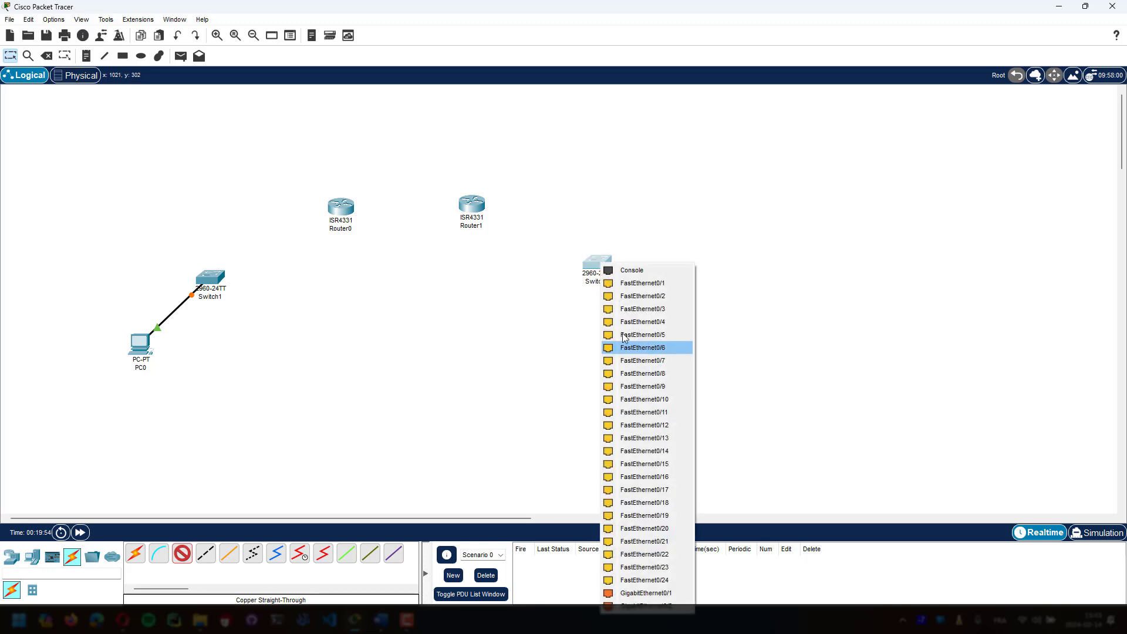
{"action": "left_click", "coordinate": [629, 287]}
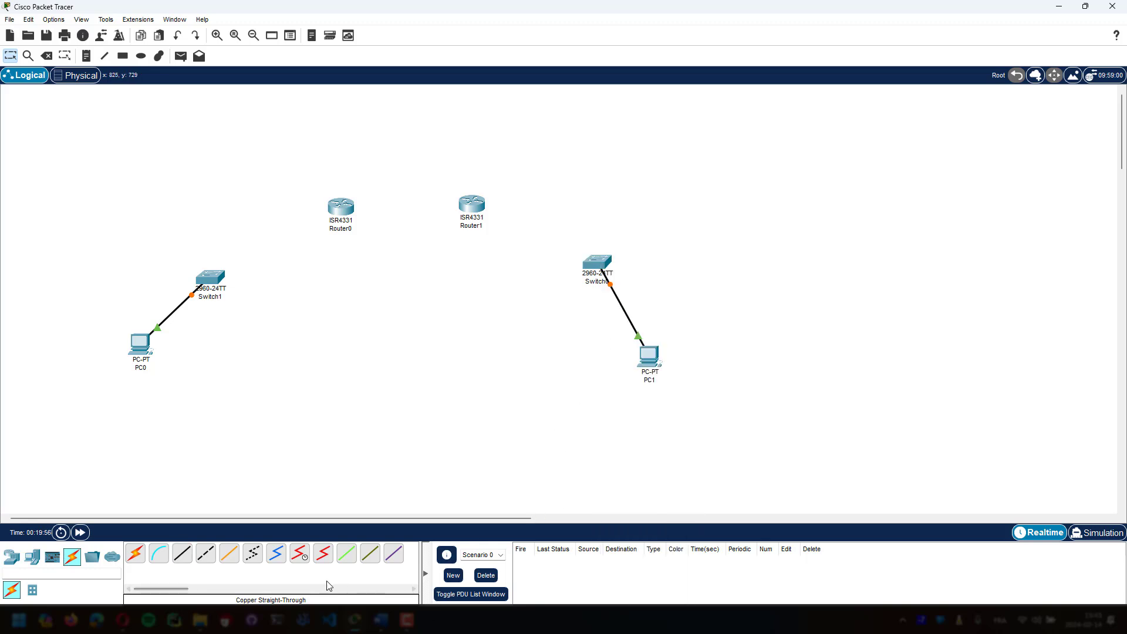
- Connect Switch1's GigabitEthernet0/1 port to Router0's GigabitEthernet0/0/1 port with a copper straight-through cable
{"action": "left_click", "coordinate": [184, 559]}
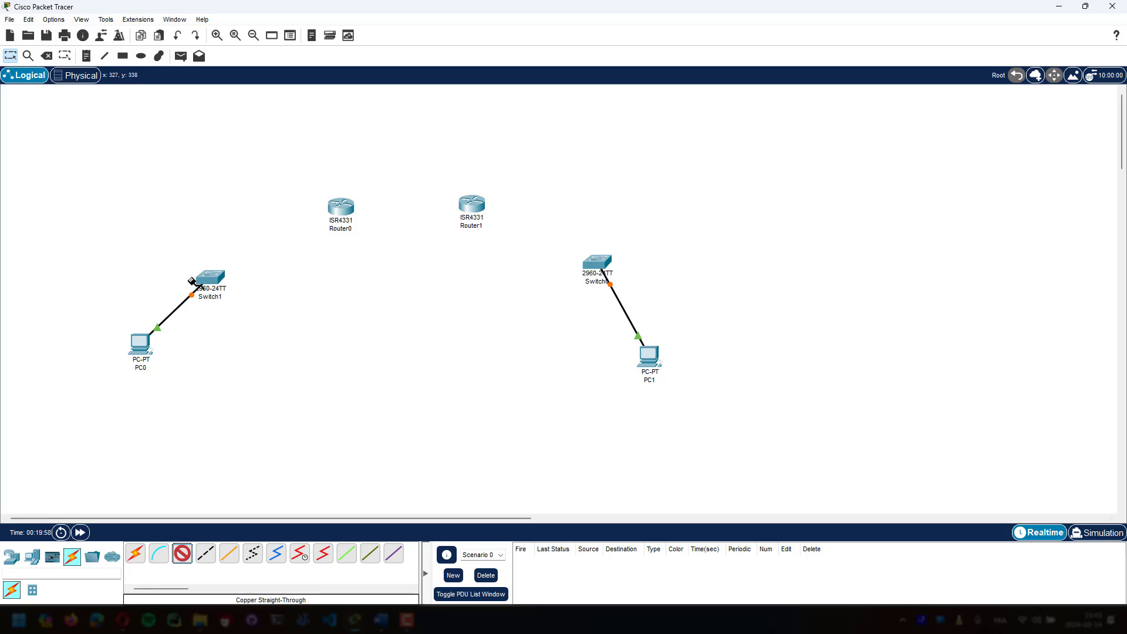
{"action": "left_click", "coordinate": [213, 280]}
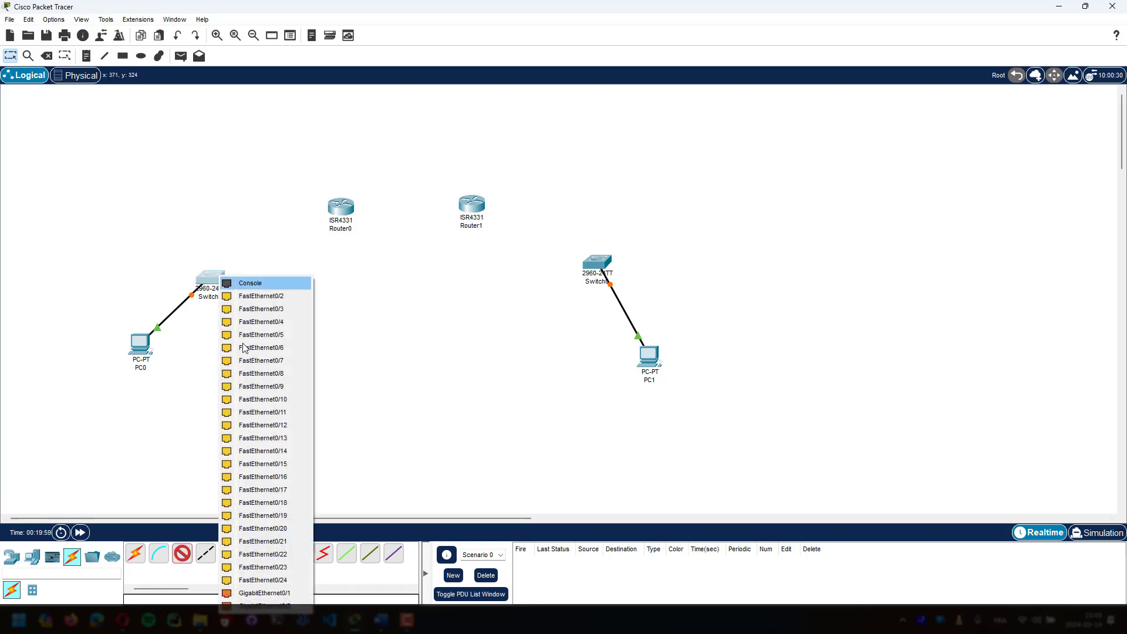
{"action": "left_click", "coordinate": [267, 596]}
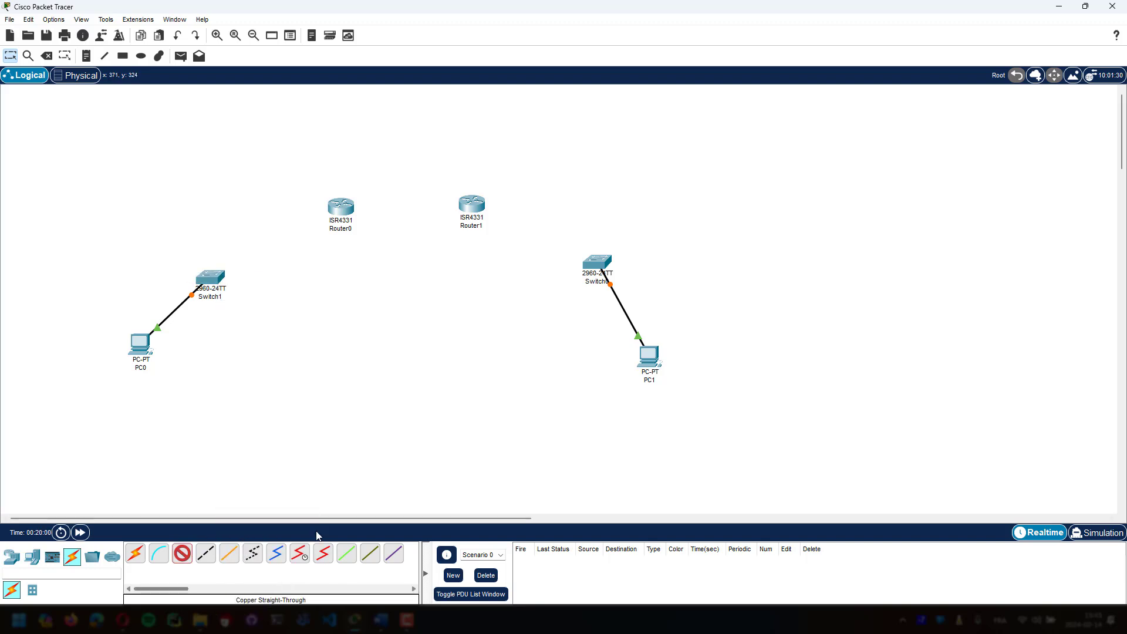
{"action": "left_click", "coordinate": [344, 211]}
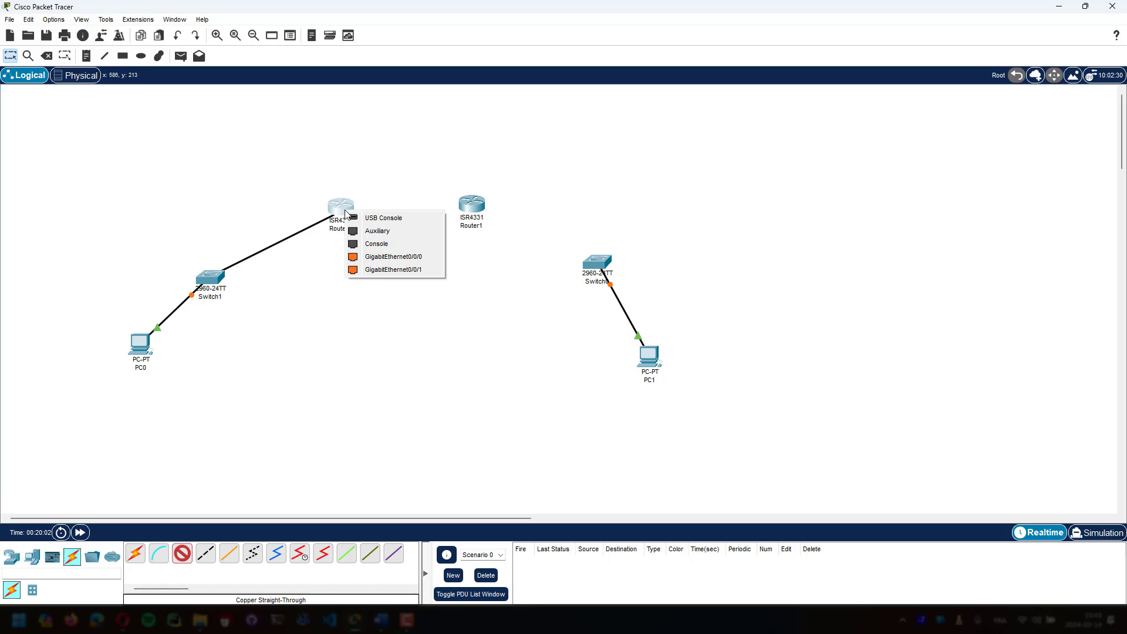
{"action": "left_click", "coordinate": [382, 269]}
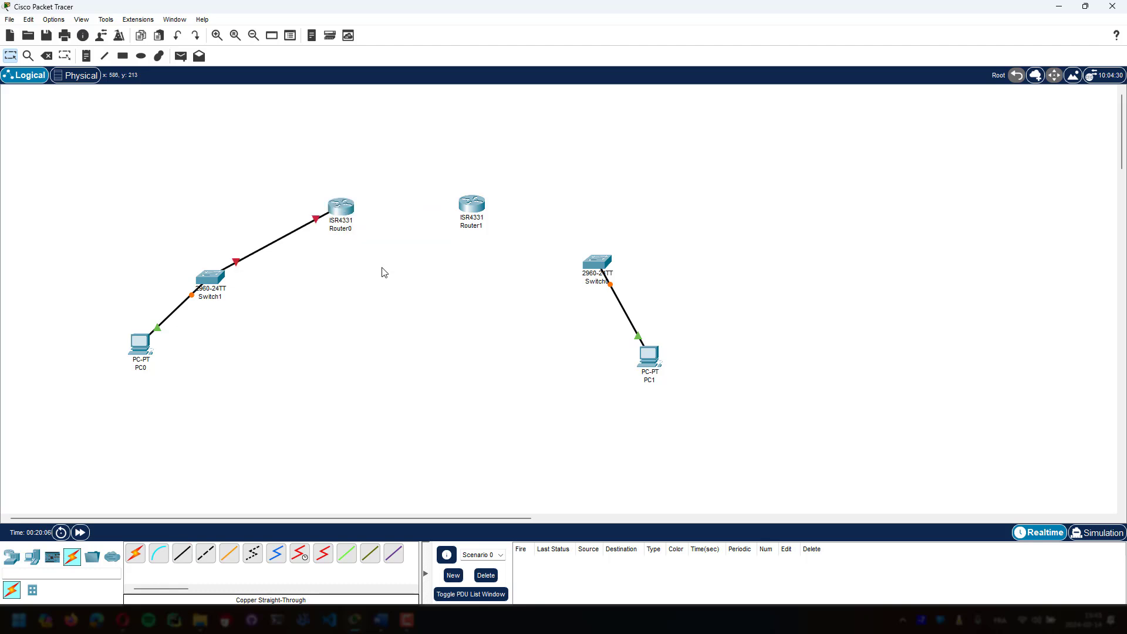
- Connect Switch0's GigabitEthernet0/1 port to Router1's GigabitEthernet0/0/1 port with a copper straight-through cable
{"action": "left_click", "coordinate": [186, 559]}
{"action": "left_click", "coordinate": [600, 263]}
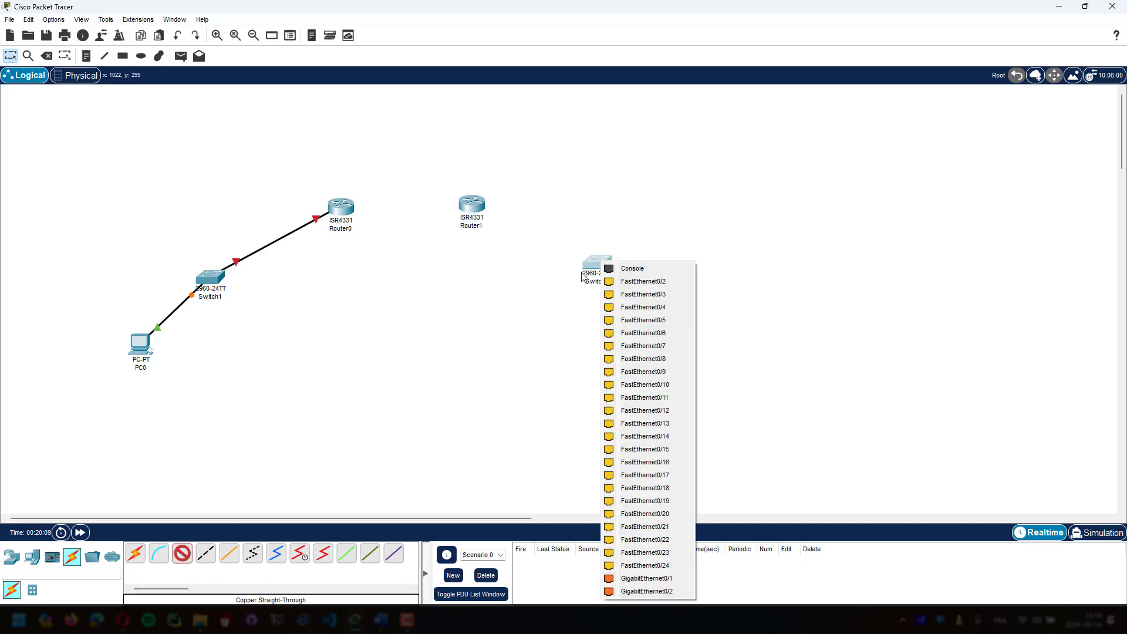
{"action": "left_click", "coordinate": [640, 583]}
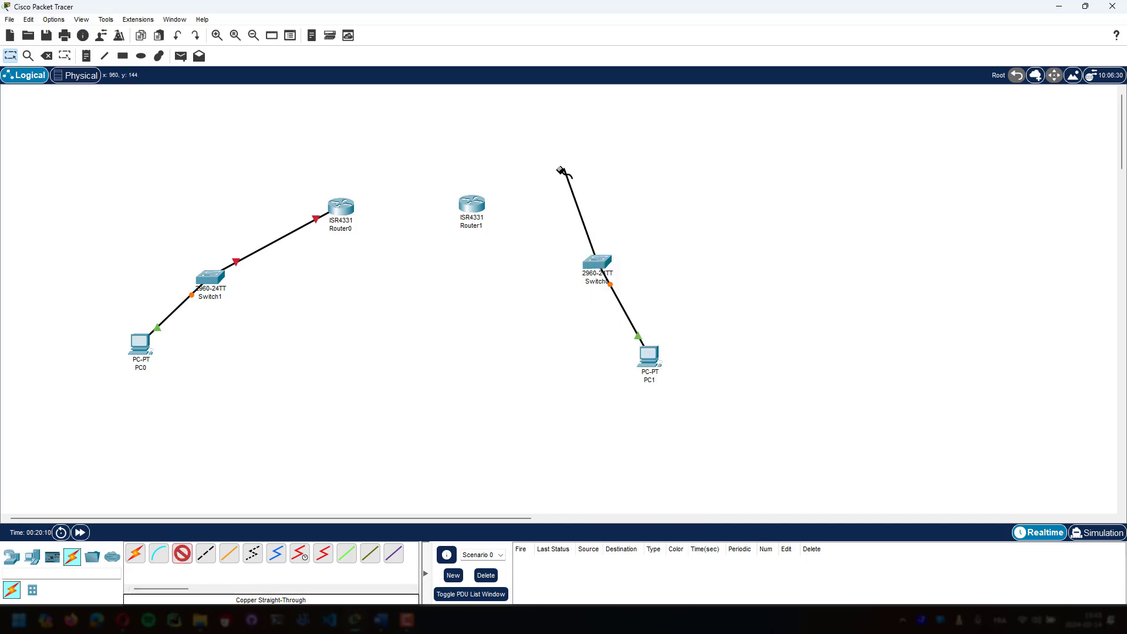
{"action": "left_click", "coordinate": [478, 202]}
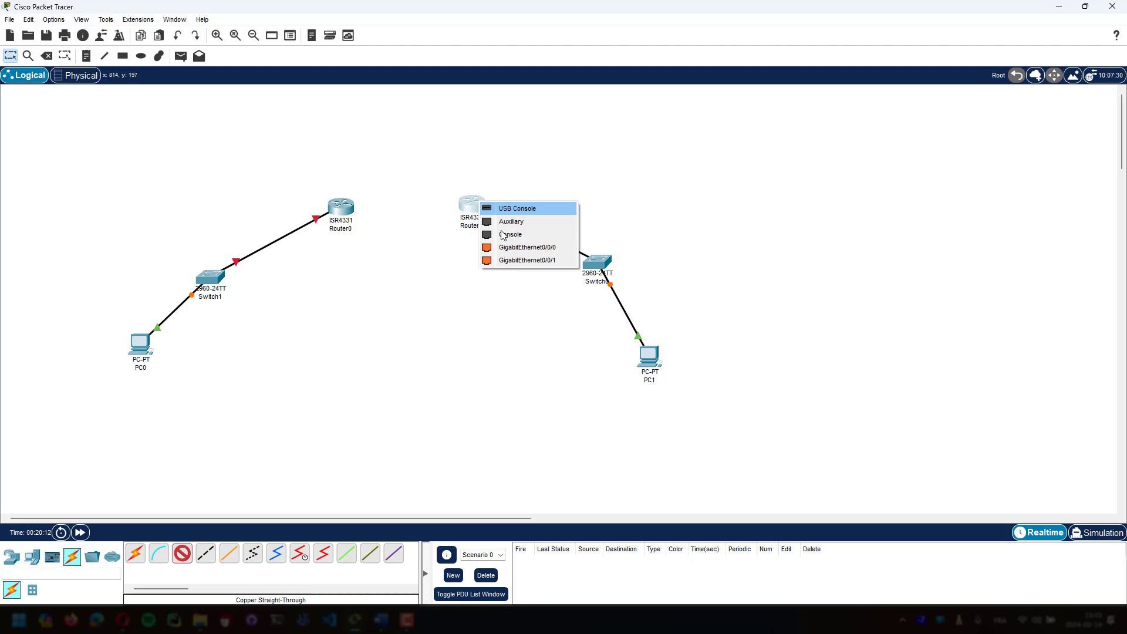
{"action": "left_click", "coordinate": [517, 260]}
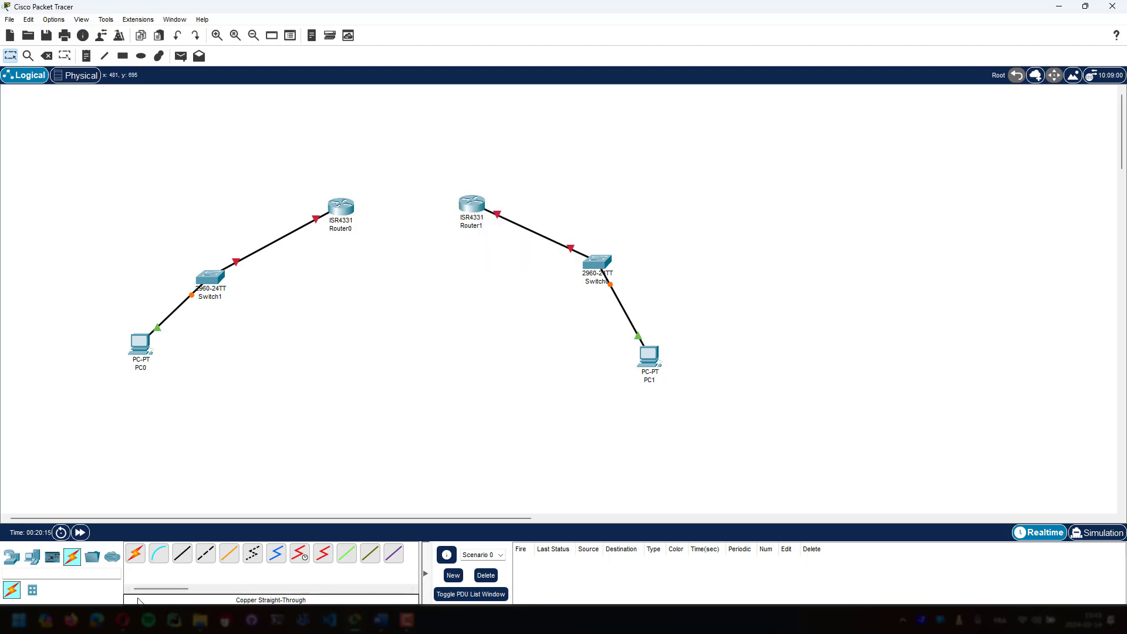
- Link Router0 and Router1 through their GigabitEthernet0/0/0 ports with a copper straight-through cable
{"action": "left_click", "coordinate": [182, 554]}
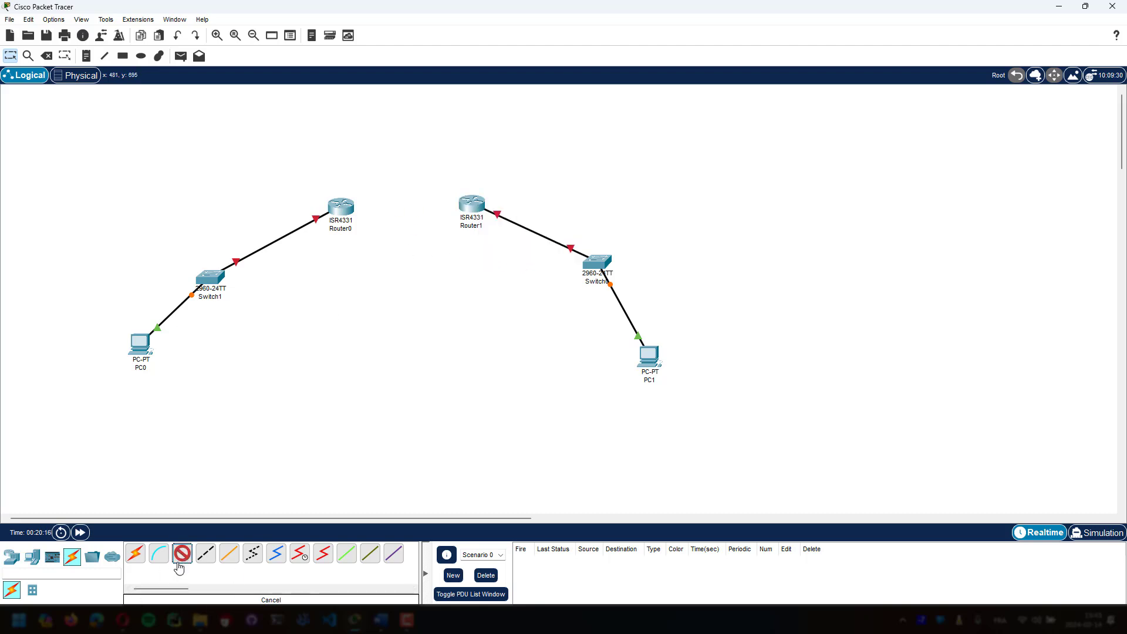
{"action": "left_click", "coordinate": [348, 210]}
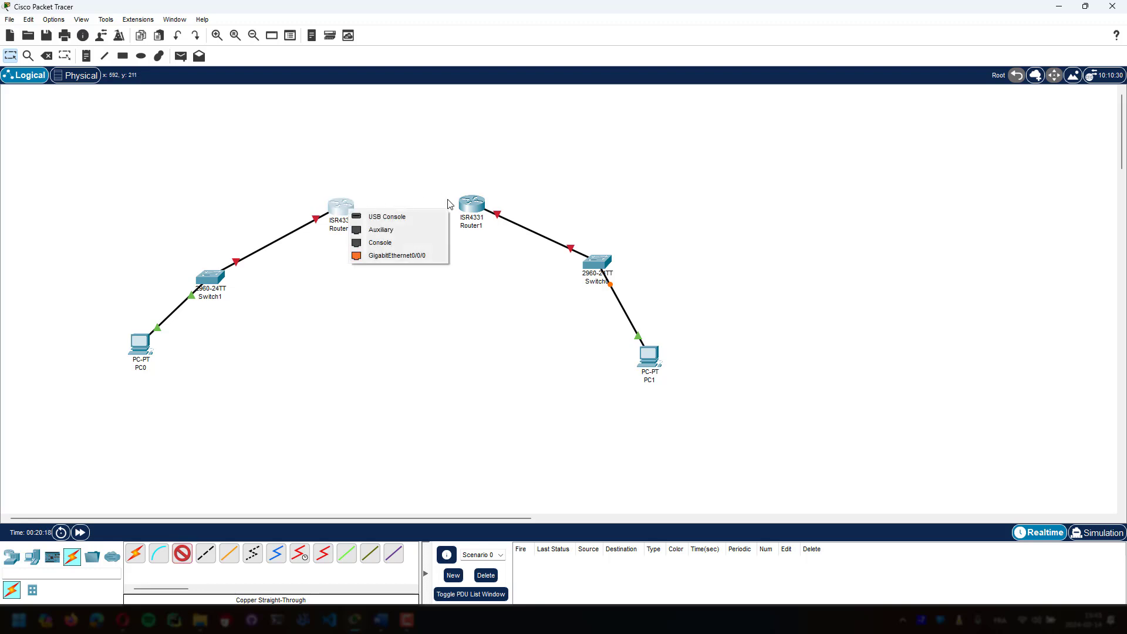
{"action": "left_click", "coordinate": [415, 257]}
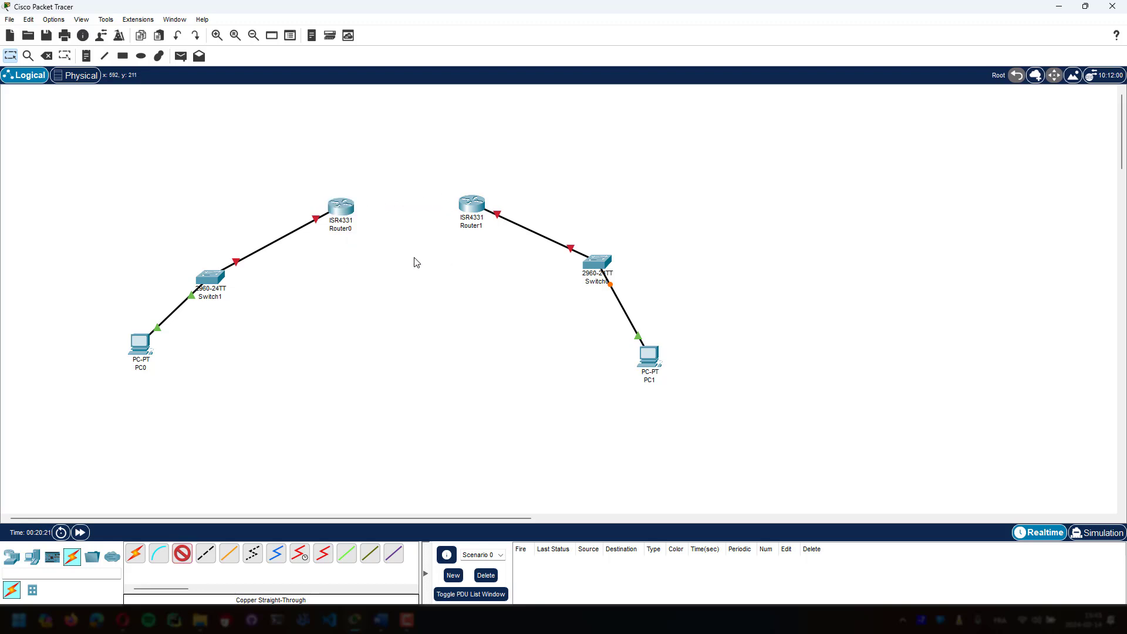
{"action": "left_click", "coordinate": [478, 204]}
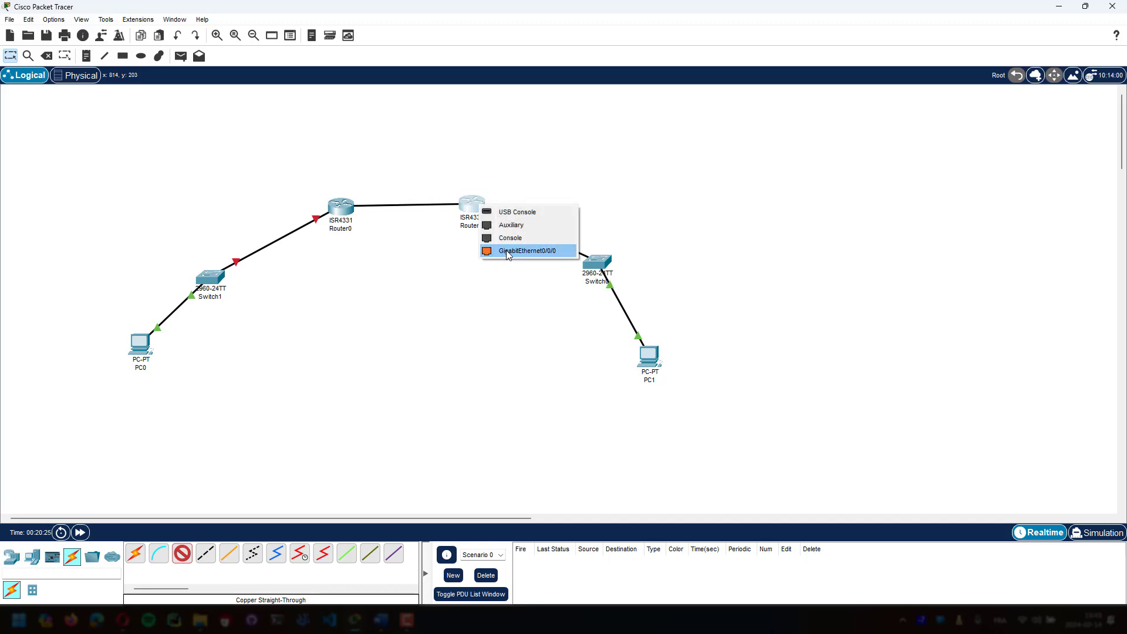
{"action": "left_click", "coordinate": [508, 251]}
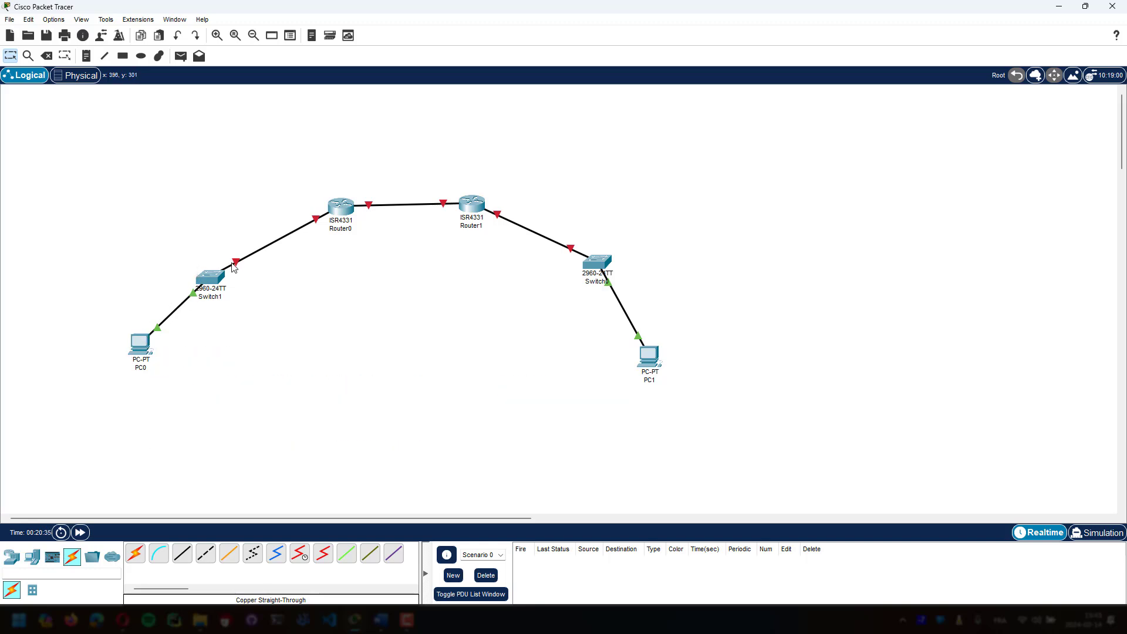
- Place a note reading 192.168.1.0/24 above Switch1 to label its network
{"action": "mouse_move", "coordinate": [204, 281]}
{"action": "scroll", "coordinate": [283, 351], "scroll_direction": "up", "scroll_amount": 1}
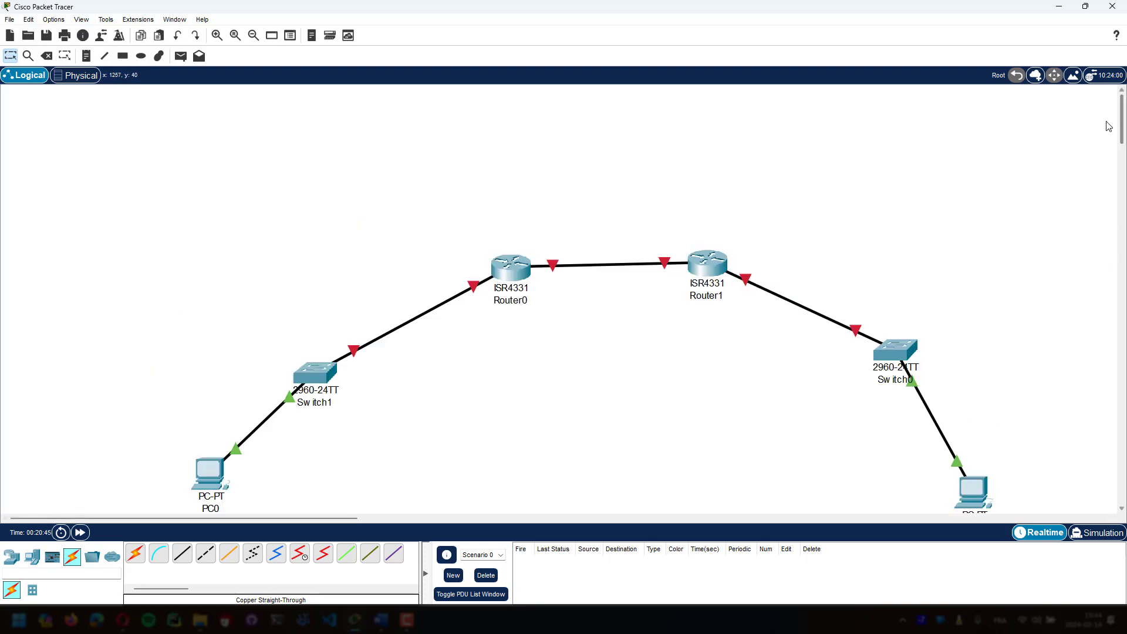
{"action": "scroll", "coordinate": [1122, 148], "scroll_direction": "down", "scroll_amount": 3}
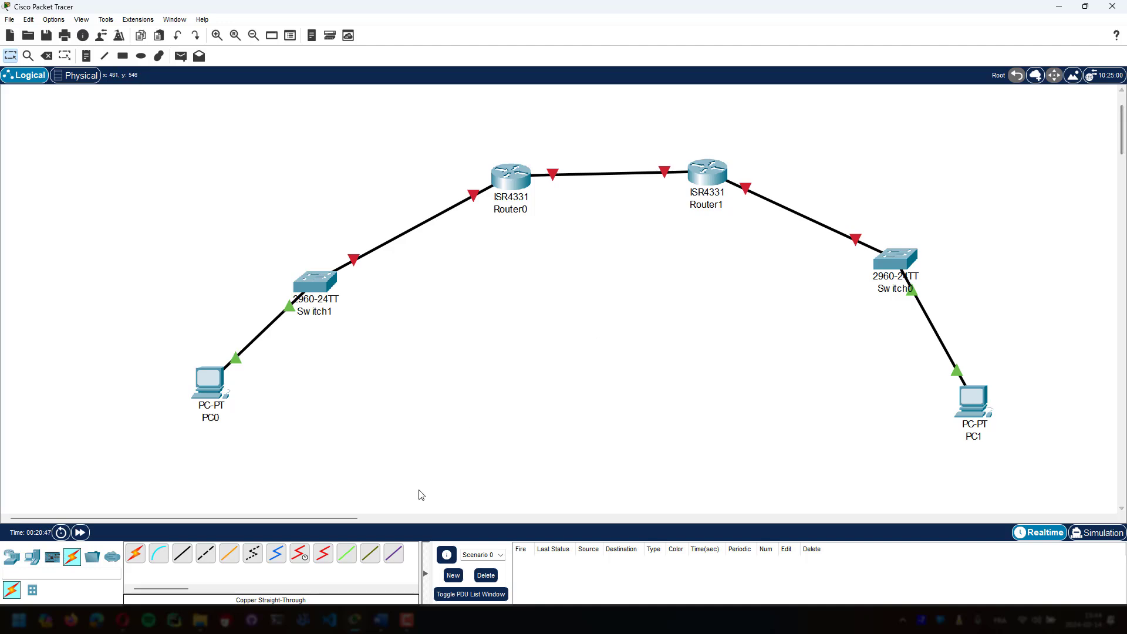
{"action": "left_click_drag", "start_coordinate": [341, 520], "coordinate": [365, 518]}
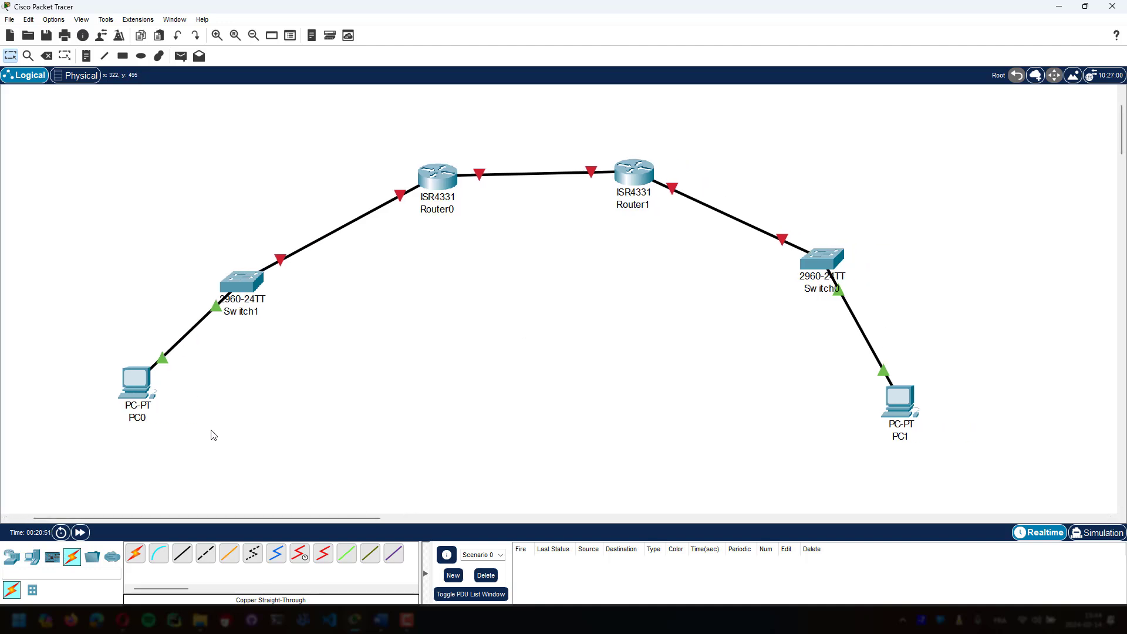
{"action": "left_click", "coordinate": [86, 56]}
{"action": "left_click", "coordinate": [150, 227]}
{"action": "type", "text": "192.168."}
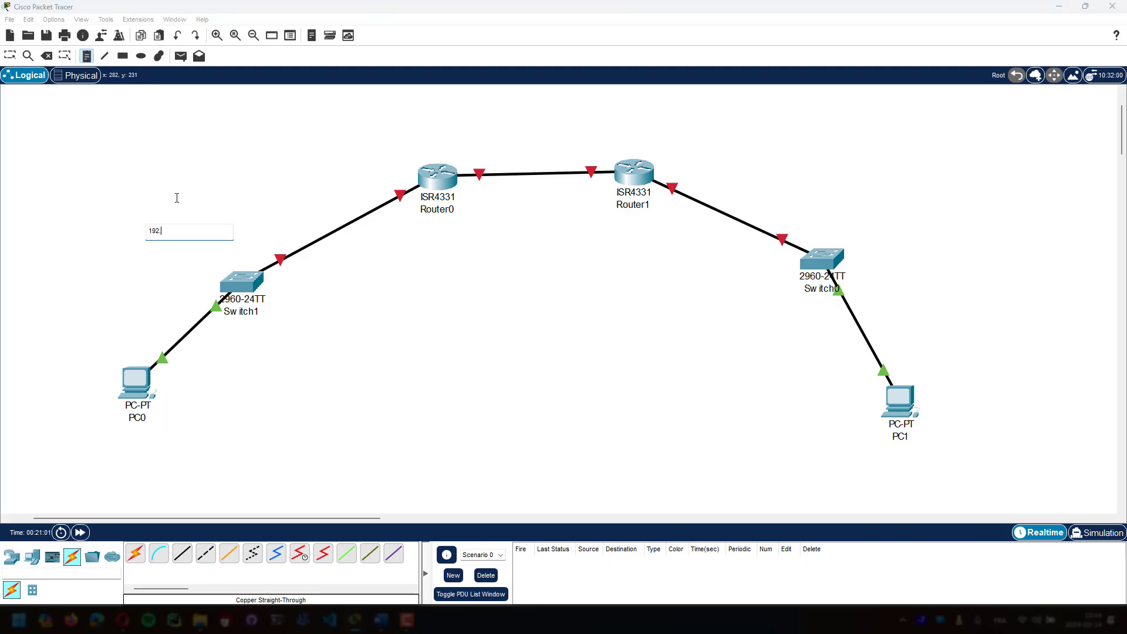
{"action": "type", "text": "1.0/24"}
{"action": "left_click", "coordinate": [177, 200]}
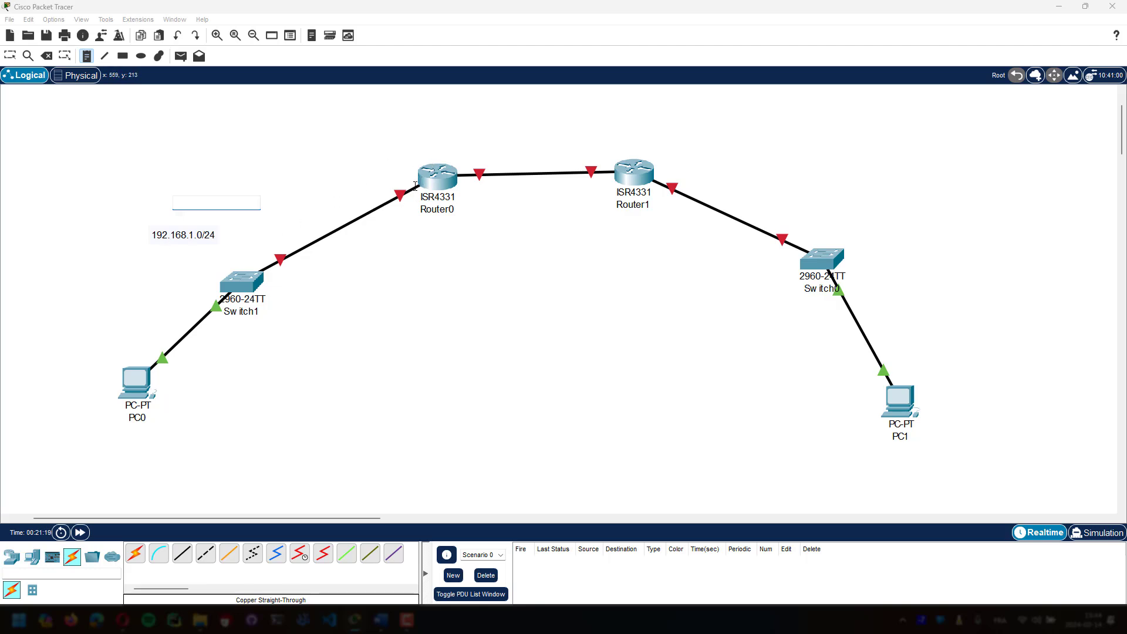
- Place a note reading 192.168.1.1 beside Router0, on the side facing Switch1
{"action": "left_click", "coordinate": [309, 169]}
{"action": "type", "text": "192.168.1.1"}
{"action": "left_click", "coordinate": [368, 133]}
- Place a 192.168.2.0/24 note above Switch0 and a 192.168.2.1 note beside Router1, on the side facing Switch0
{"action": "left_click", "coordinate": [818, 222]}
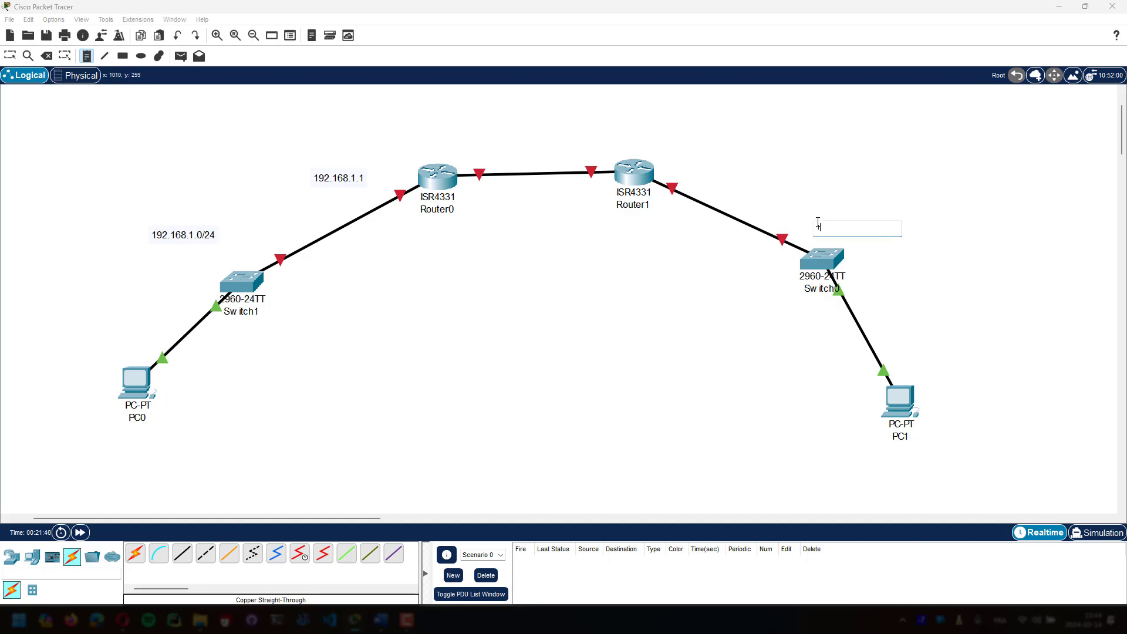
{"action": "type", "text": "192.168.2.0/24"}
{"action": "left_click", "coordinate": [843, 189]}
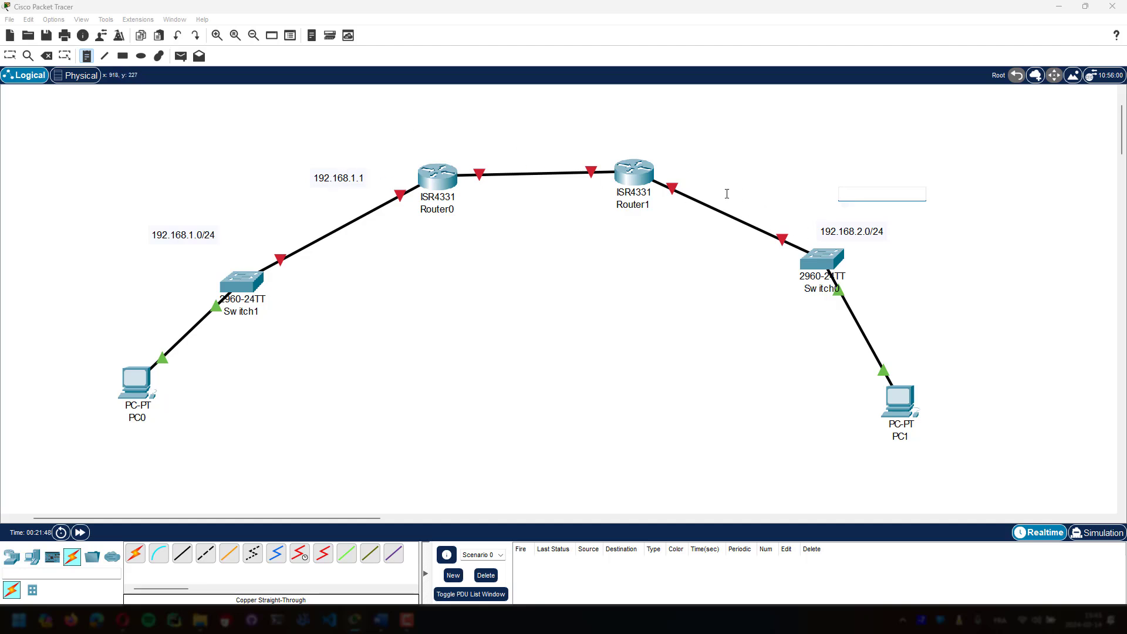
{"action": "left_click", "coordinate": [668, 164]}
{"action": "type", "text": "192.168.2.1"}
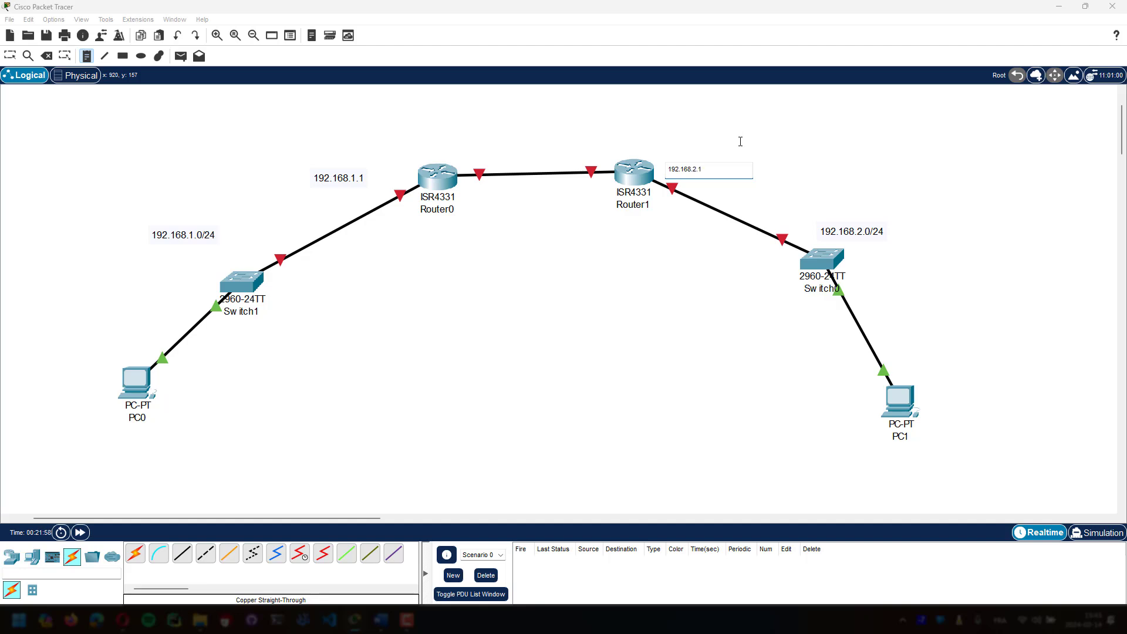
{"action": "left_click", "coordinate": [742, 140]}
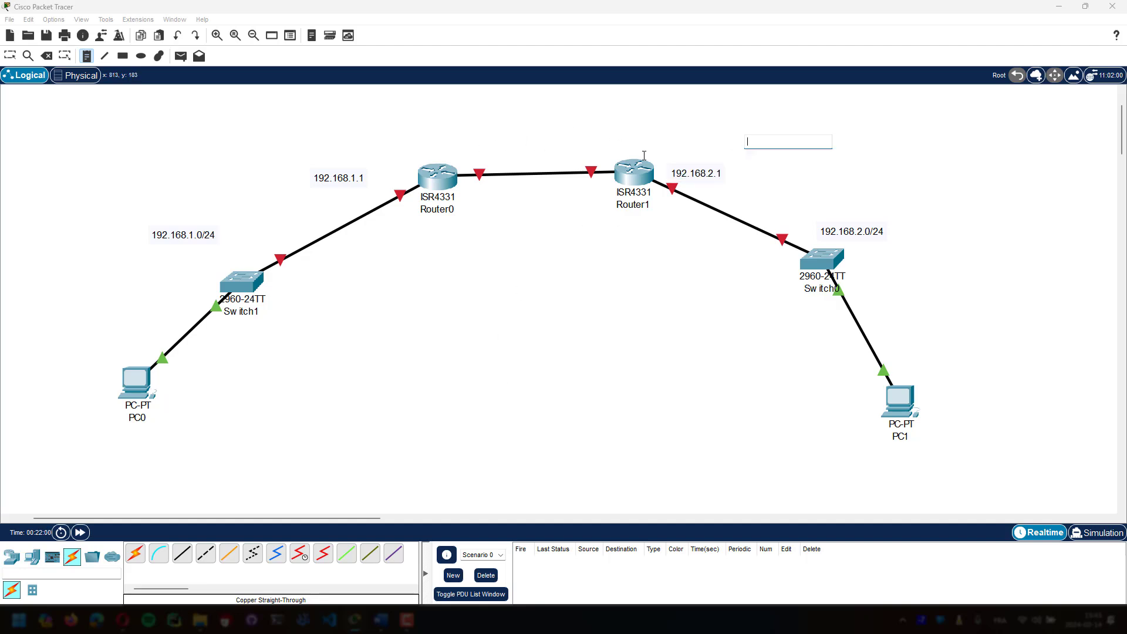
- Place a note reading 10.0.0.0/24 above the link between Router0 and Router1
{"action": "left_click", "coordinate": [499, 135]}
{"action": "type", "text": "10.0.0.0/24"}
{"action": "left_click", "coordinate": [535, 229]}
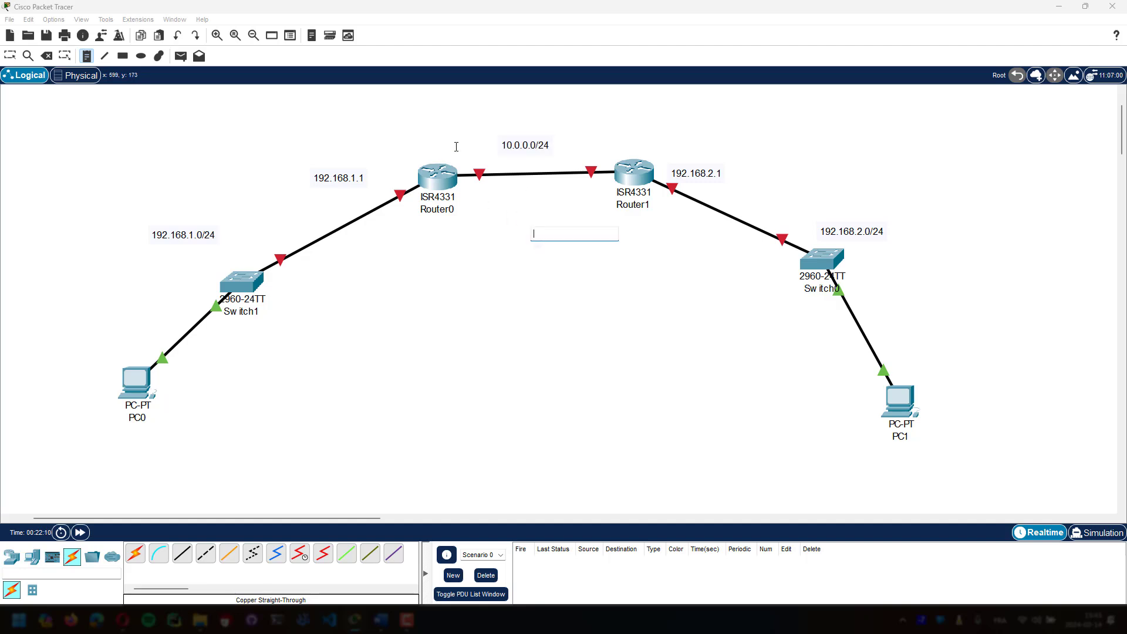
- Place a 10.0.0.1 note above Router0 and a 10.0.0.2 note above Router1
{"action": "left_click", "coordinate": [439, 119]}
{"action": "type", "text": "10.0.0"}
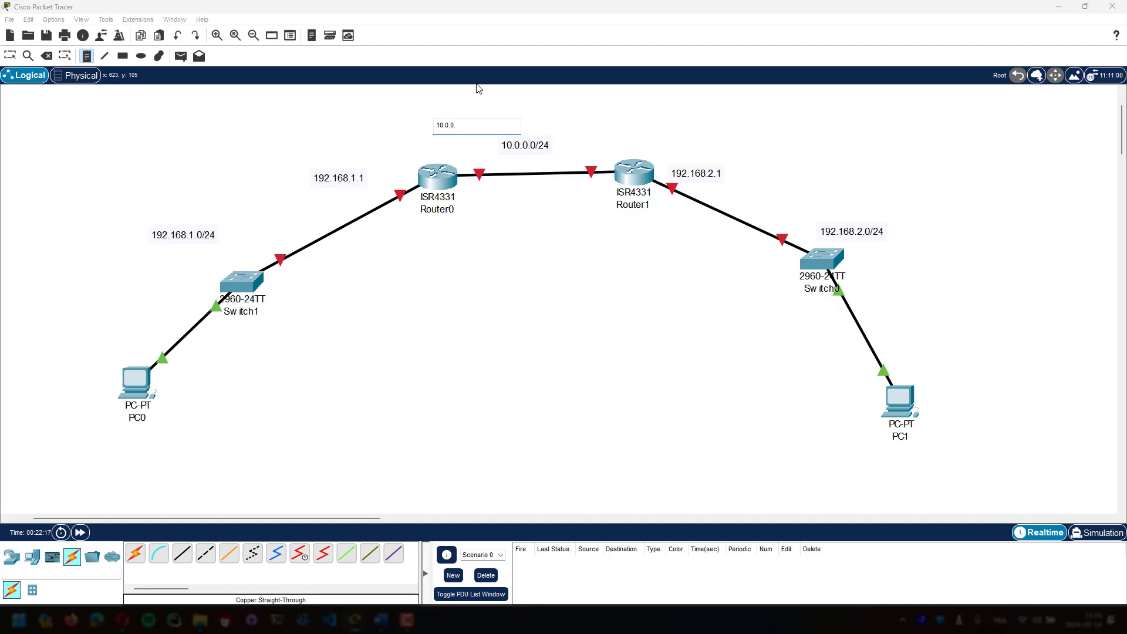
{"action": "type", "text": ".1"}
{"action": "left_click", "coordinate": [602, 121]}
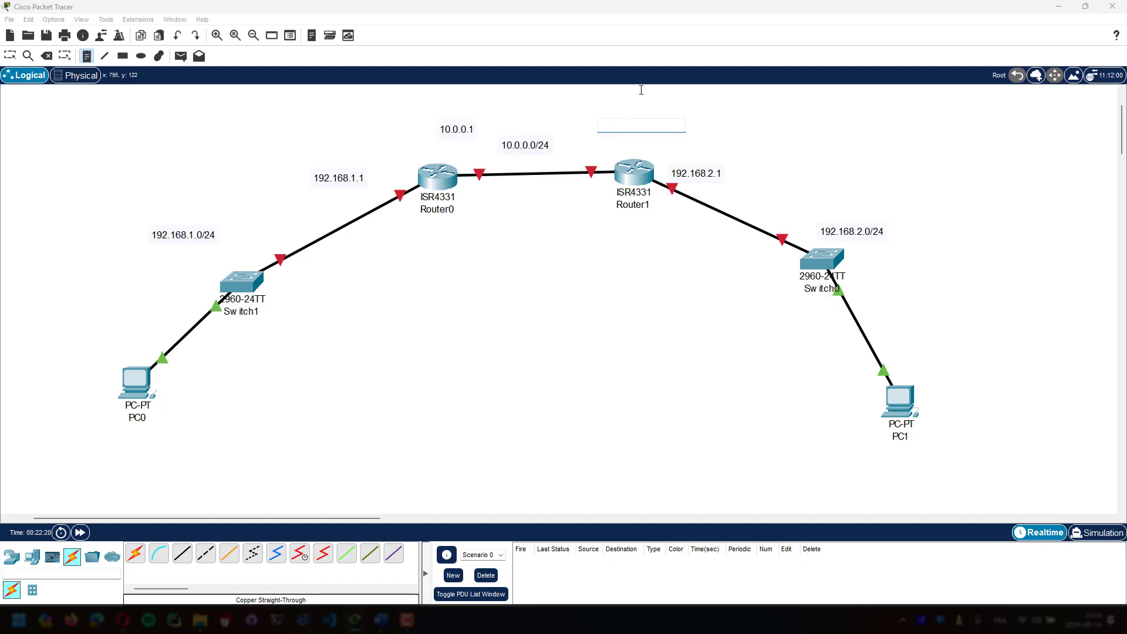
{"action": "type", "text": "10.0.0.2"}
{"action": "left_click", "coordinate": [732, 124]}
- Place a note reading 192.168.1.10 below PC0 and a note reading 192.168.2.10 below PC1
{"action": "left_click", "coordinate": [104, 435]}
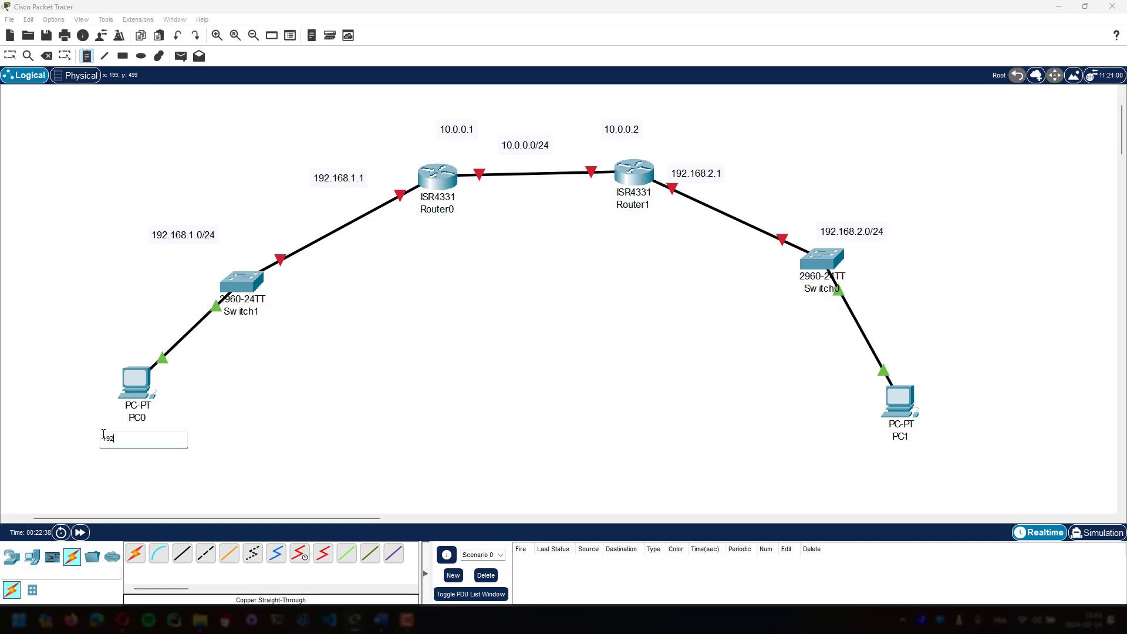
{"action": "type", "text": "192.168.1.10"}
{"action": "left_click", "coordinate": [283, 421]}
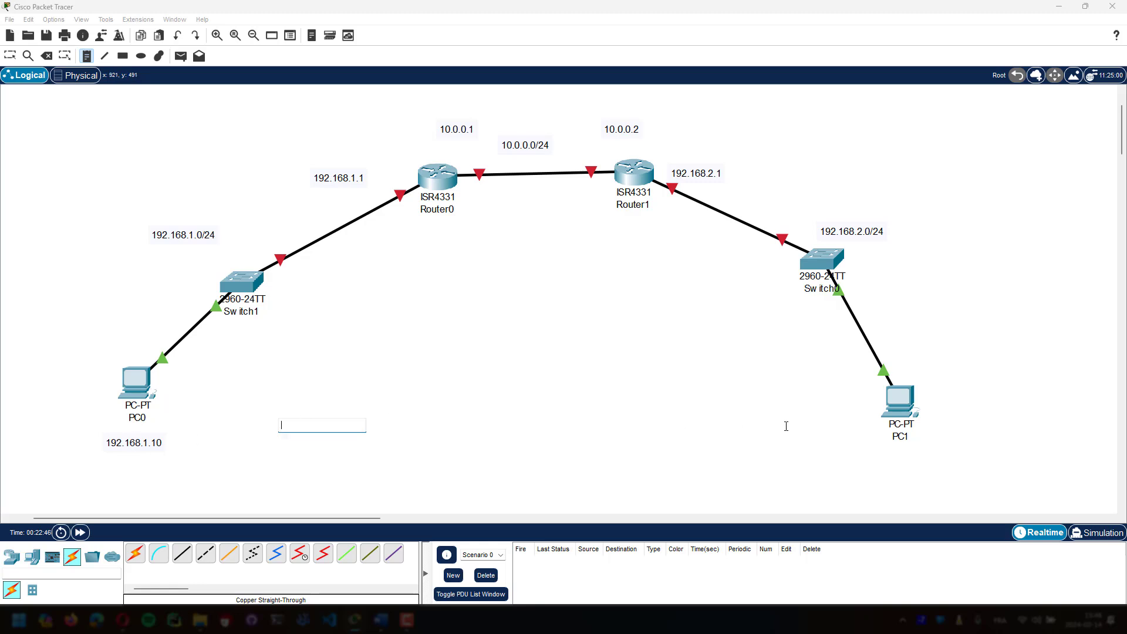
{"action": "left_click", "coordinate": [870, 460]}
{"action": "type", "text": "192.168.2.10"}
{"action": "left_click", "coordinate": [825, 449]}
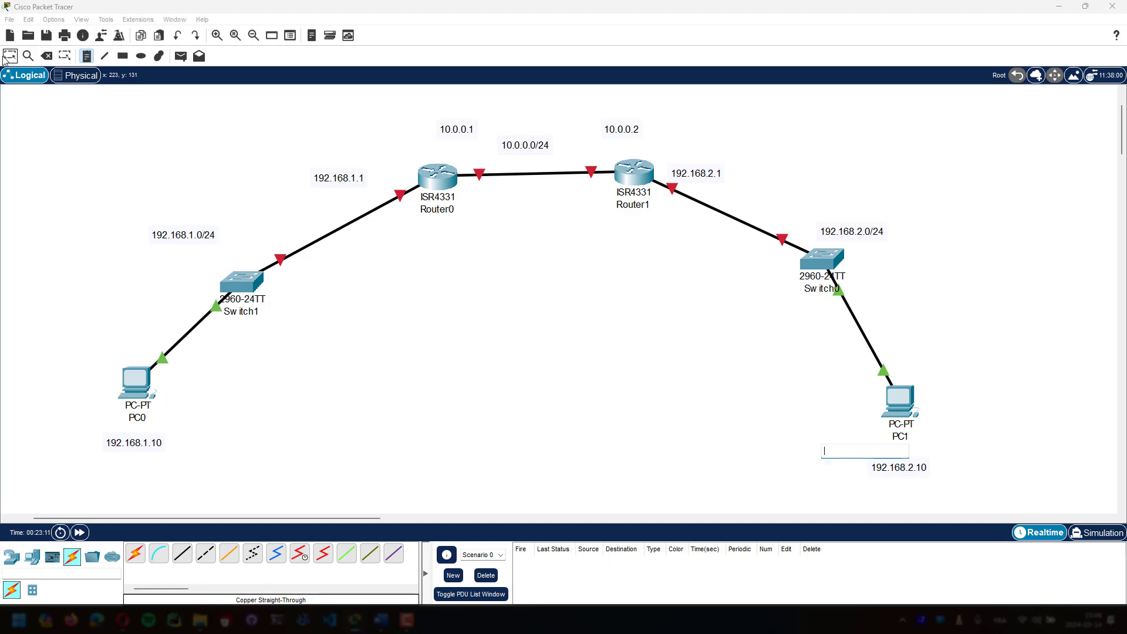
{"action": "left_click", "coordinate": [123, 377]}
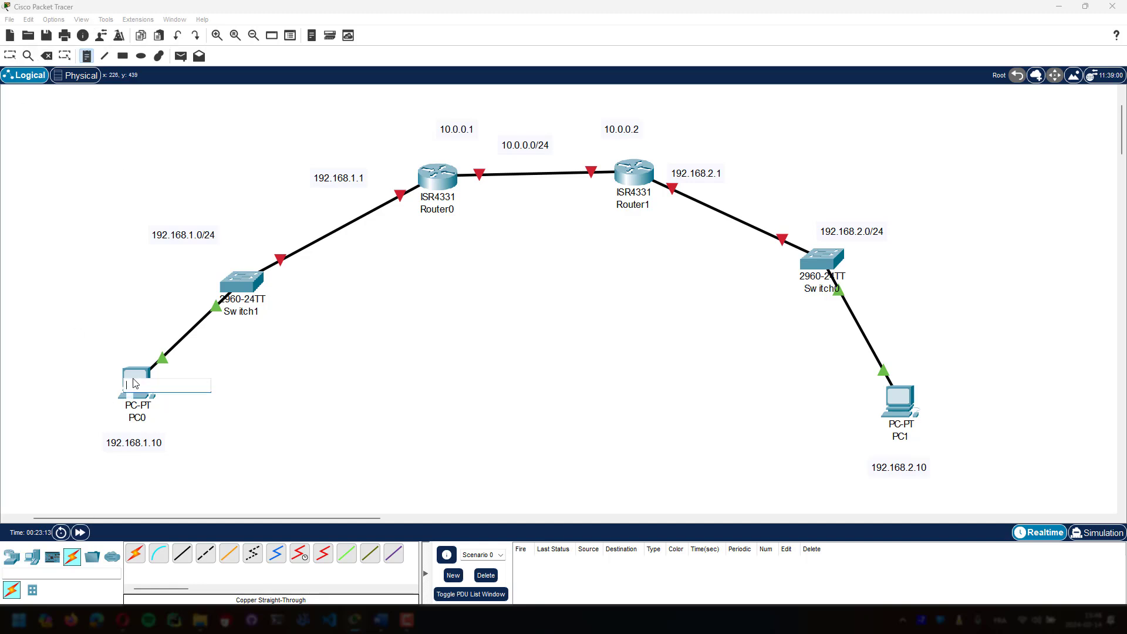
{"action": "key", "text": "Escape"}
- Give PC0 the static IPv4 address 192.168.1.10 with subnet mask 255.255.255.0
{"action": "left_click", "coordinate": [136, 381]}
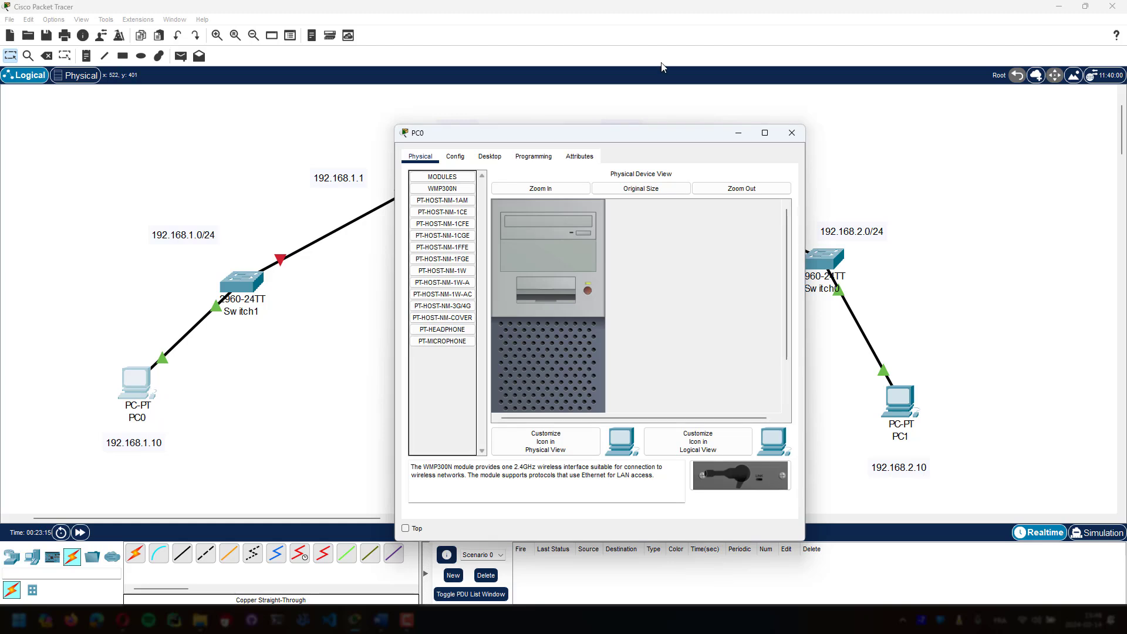
{"action": "left_click", "coordinate": [490, 156]}
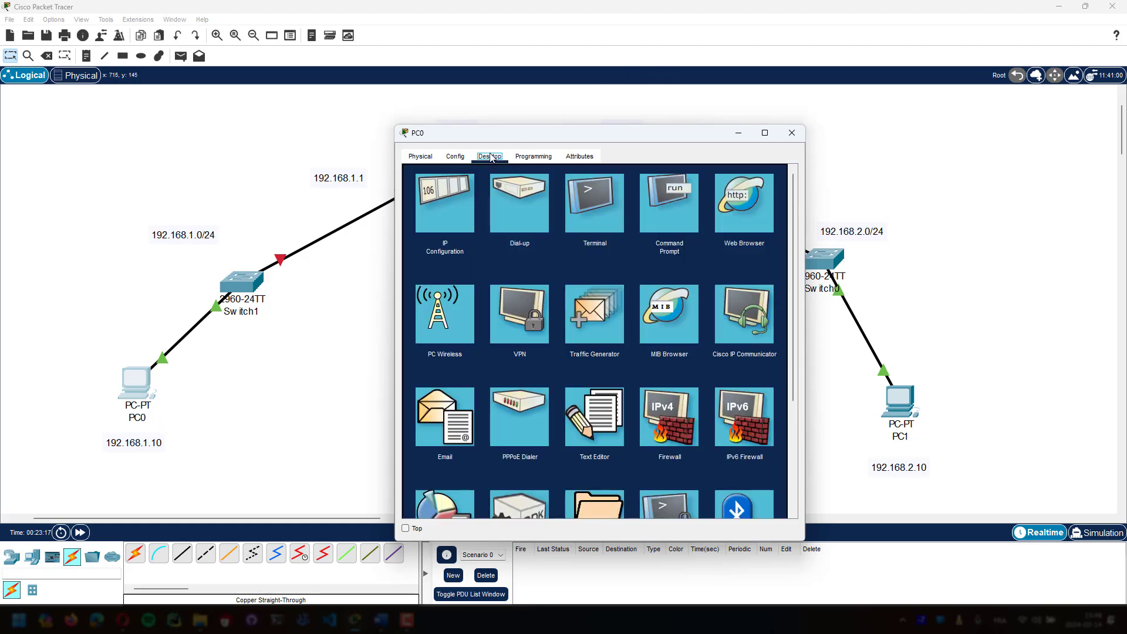
{"action": "left_click", "coordinate": [443, 203]}
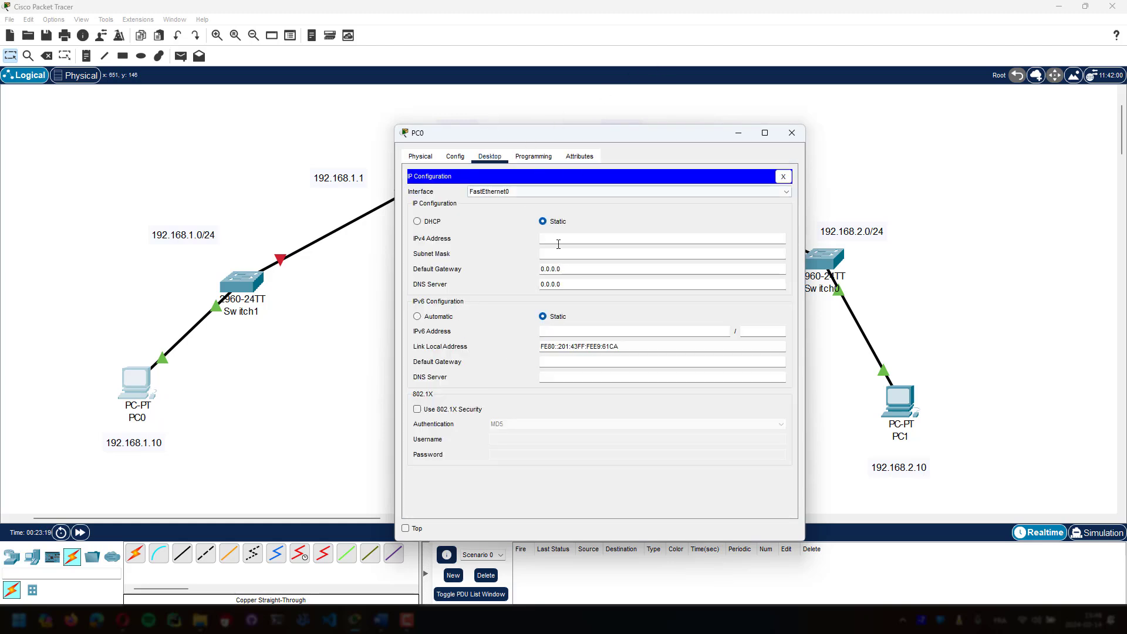
{"action": "left_click", "coordinate": [561, 239]}
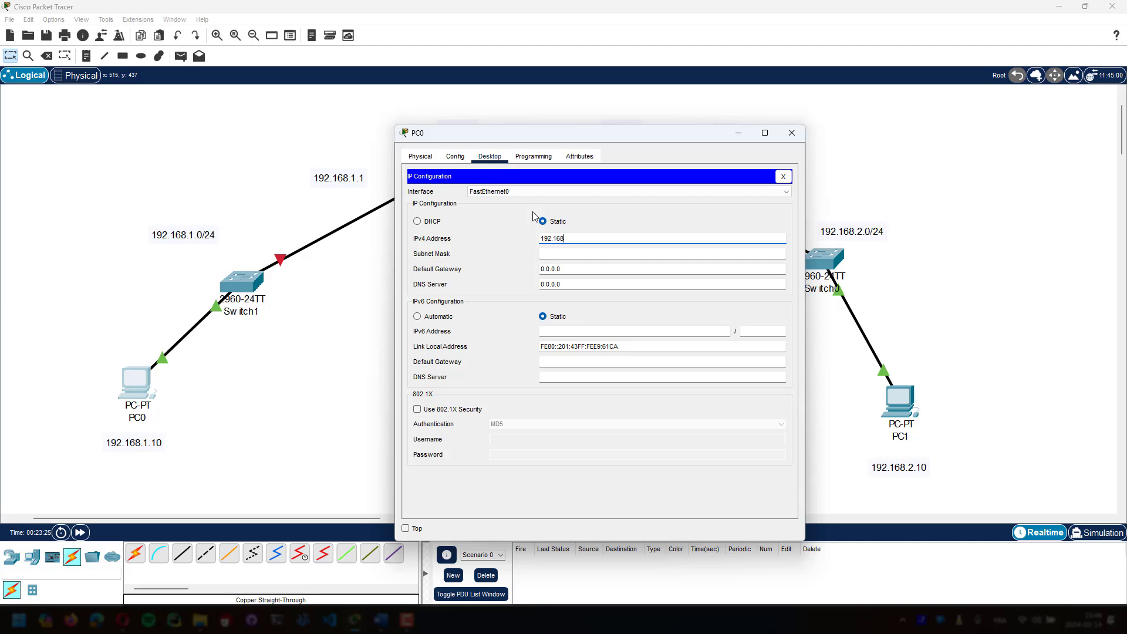
{"action": "type", "text": "192.168.1.10"}
{"action": "left_click", "coordinate": [589, 253]}
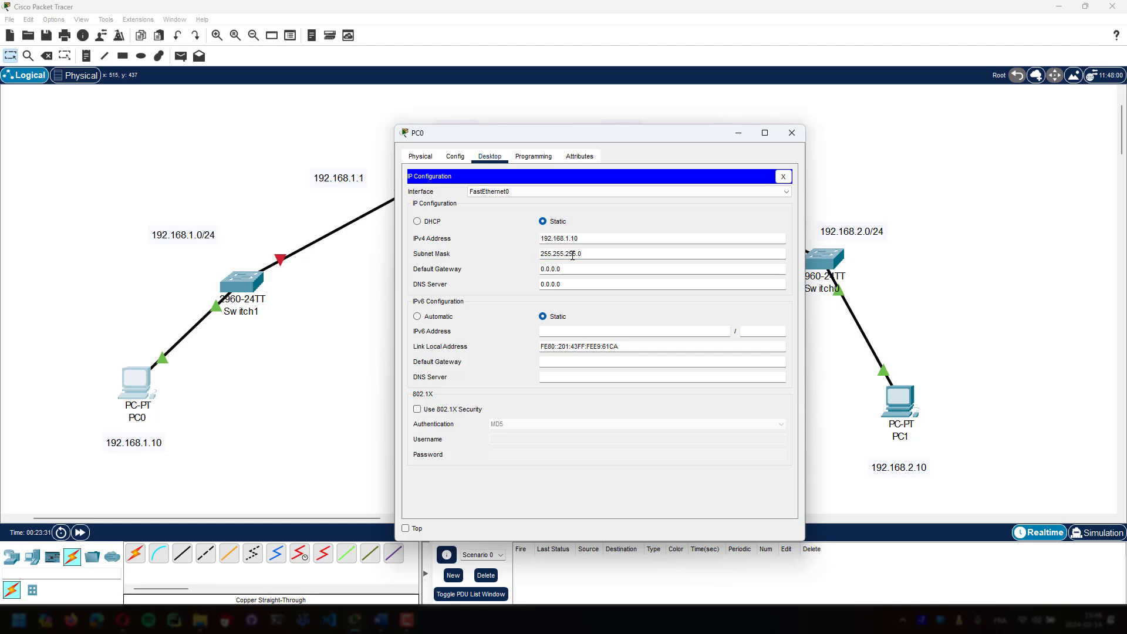
- Set PC0's default gateway to 192.168.1.1 and close its configuration window
{"action": "double_click", "coordinate": [579, 272]}
{"action": "left_click_drag", "start_coordinate": [551, 130], "coordinate": [652, 111]}
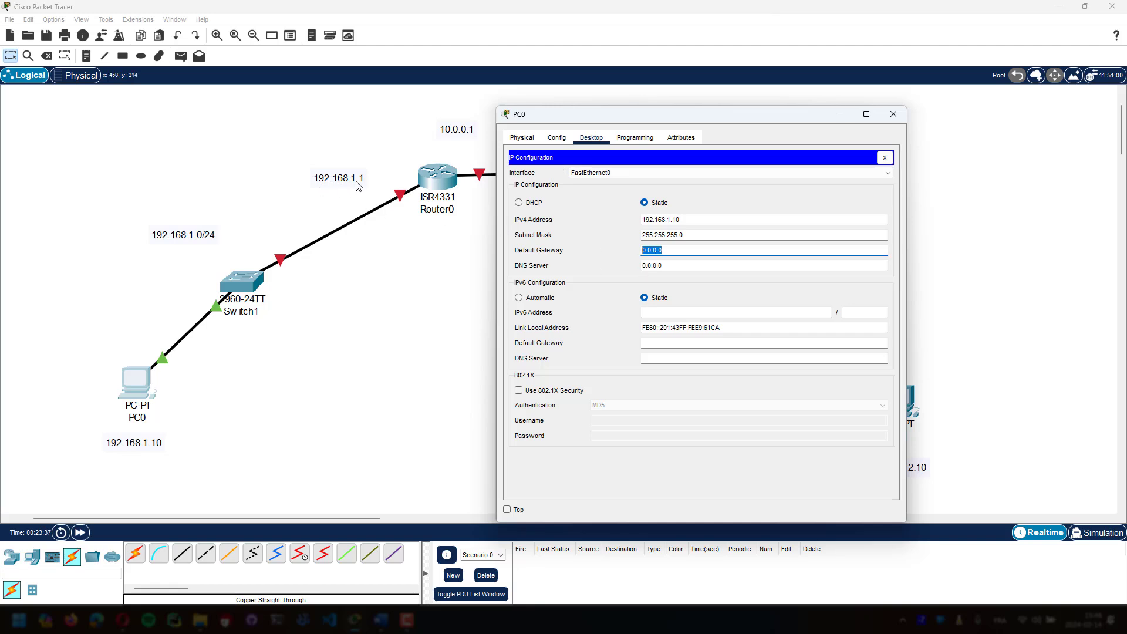
{"action": "type", "text": "192.168.1.1"}
{"action": "key", "text": "Tab"}
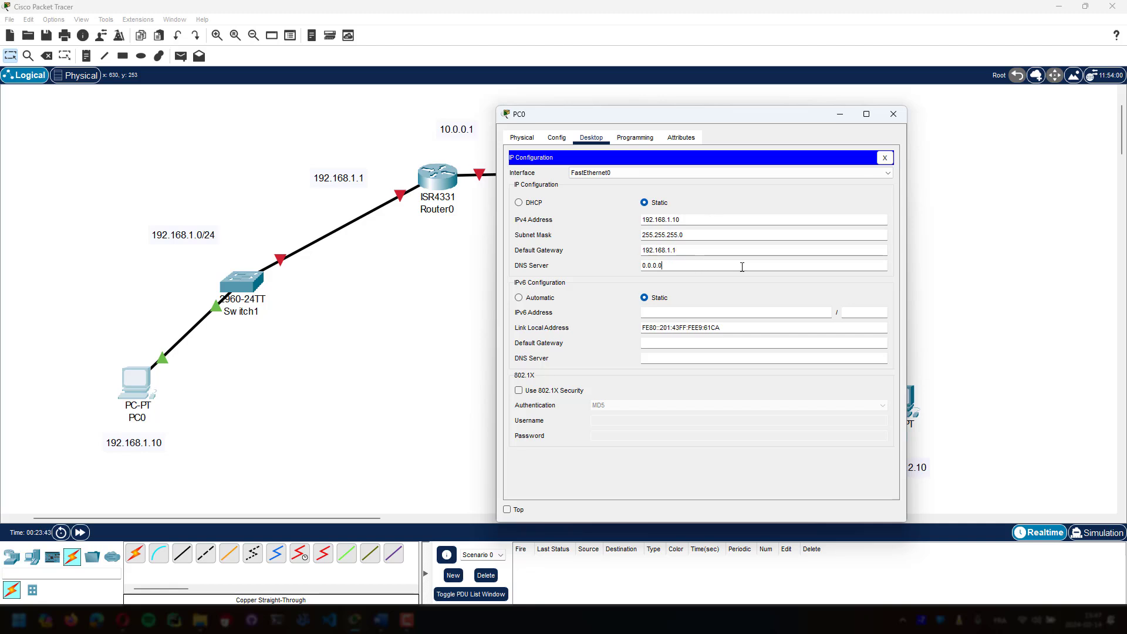
{"action": "left_click", "coordinate": [894, 116]}
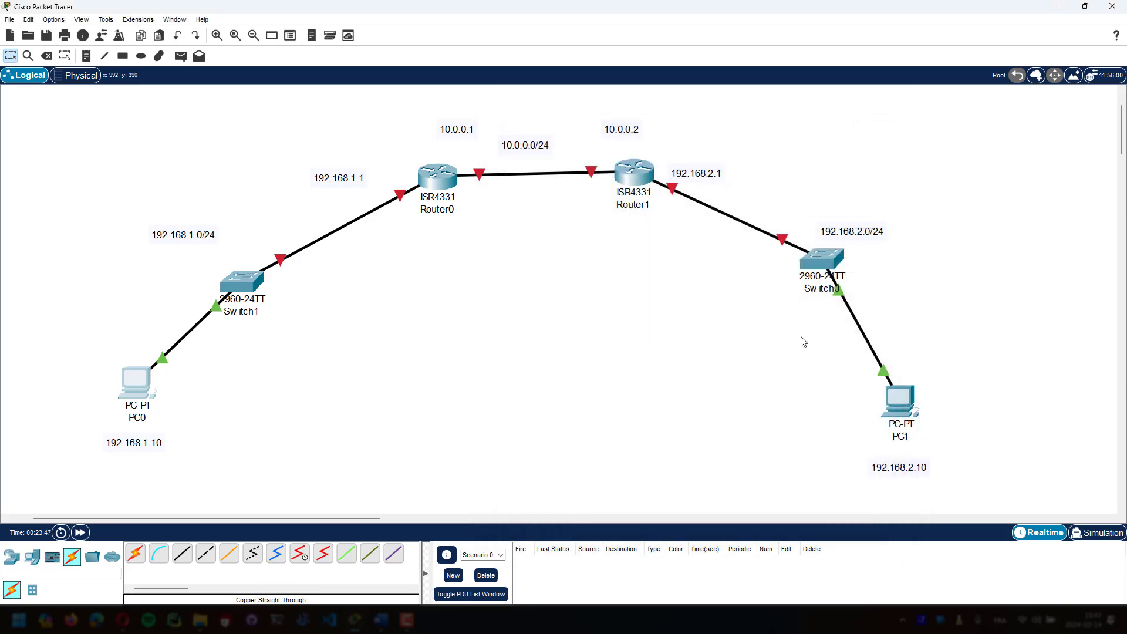
- Give PC1 the static IPv4 address 192.168.2.10 with subnet mask 255.255.255.0
{"action": "left_click", "coordinate": [898, 404]}
{"action": "left_click", "coordinate": [486, 160]}
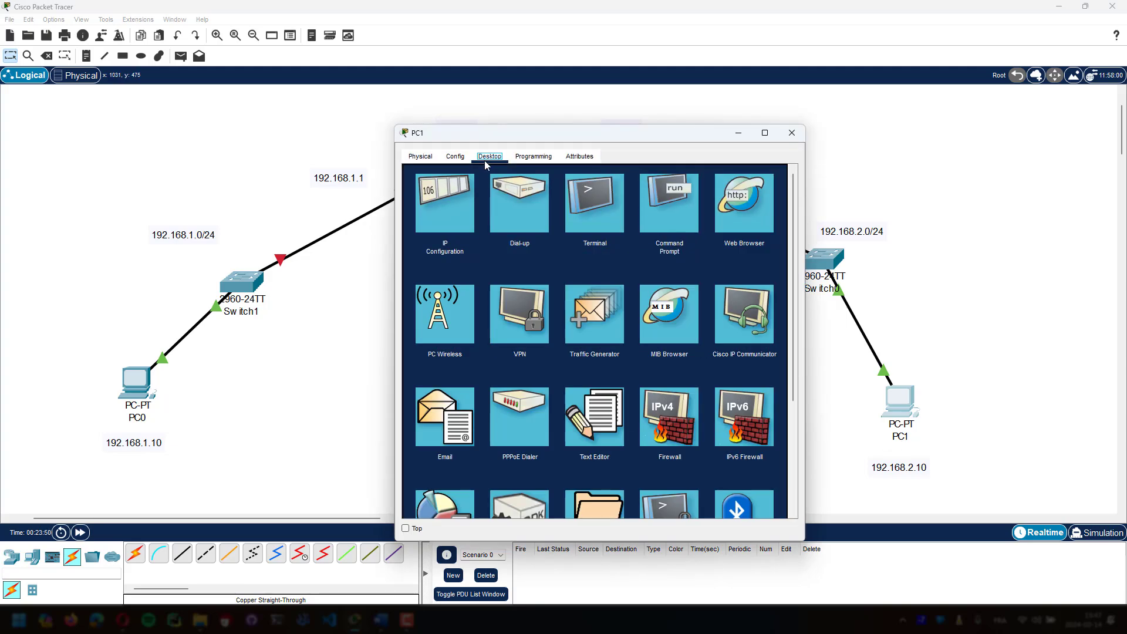
{"action": "left_click", "coordinate": [435, 202]}
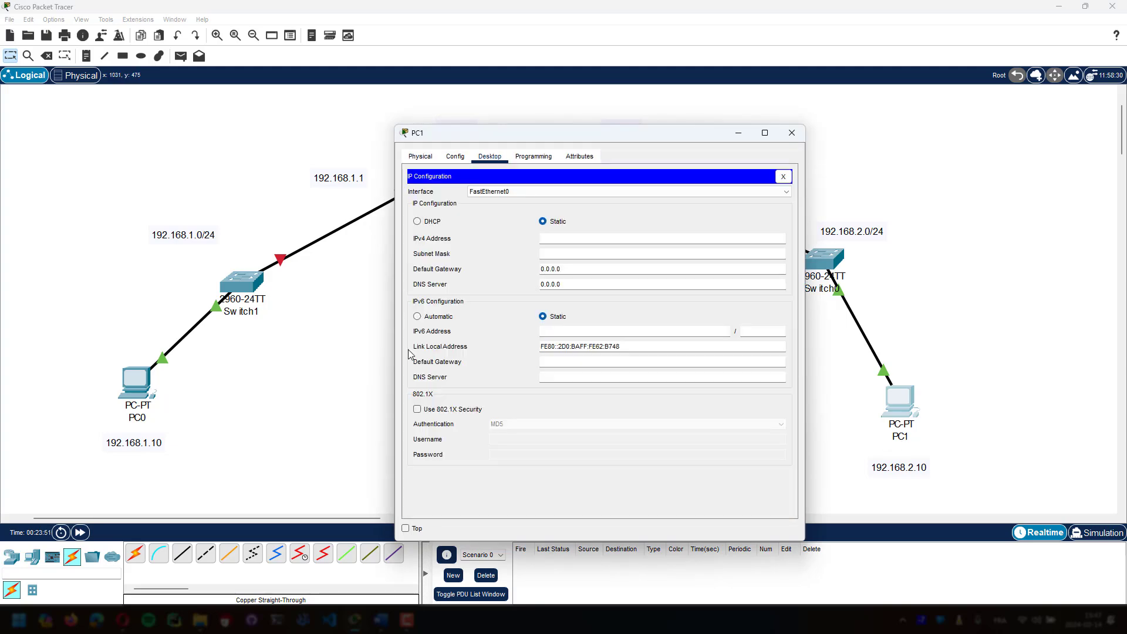
{"action": "left_click", "coordinate": [550, 238]}
{"action": "type", "text": "192.168"}
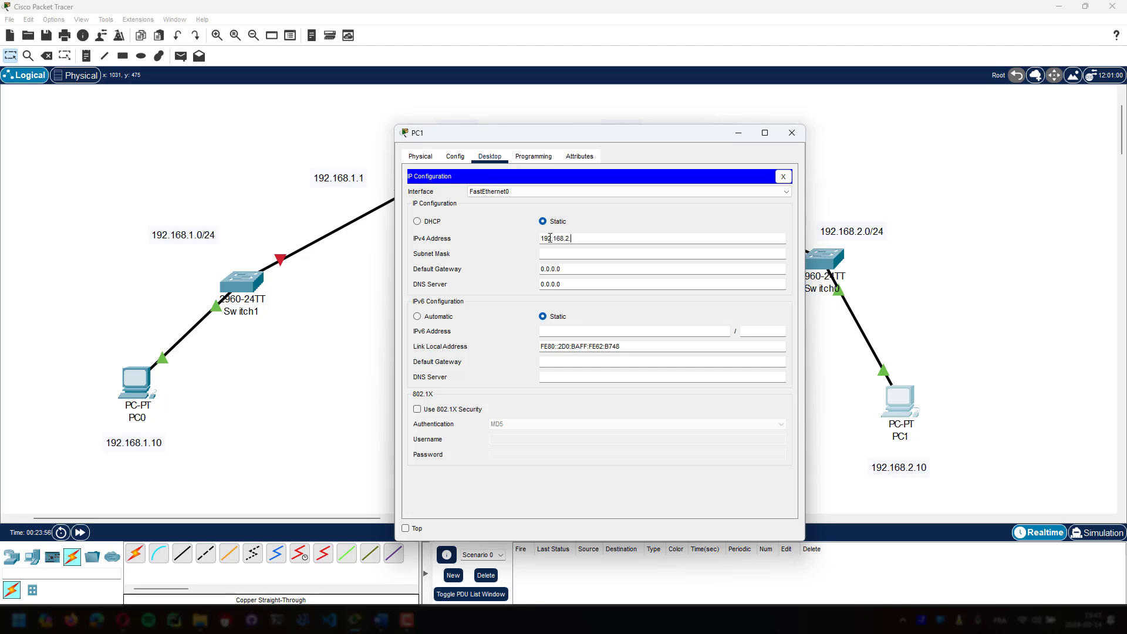
{"action": "type", "text": ".2.10"}
{"action": "left_click", "coordinate": [578, 254]}
- Set PC1's default gateway to 192.168.2.1 and close its configuration window
{"action": "left_click", "coordinate": [577, 268]}
{"action": "left_click_drag", "start_coordinate": [596, 133], "coordinate": [311, 112]}
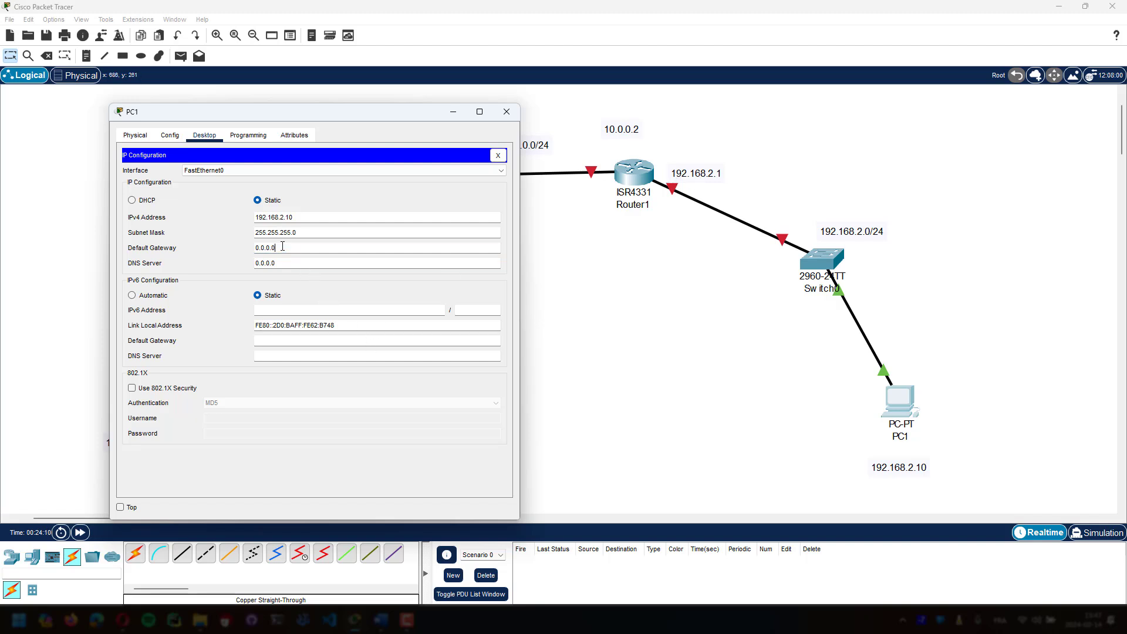
{"action": "left_click_drag", "start_coordinate": [282, 247], "coordinate": [182, 239]}
{"action": "type", "text": "192.168.2.1"}
{"action": "left_click", "coordinate": [296, 264]}
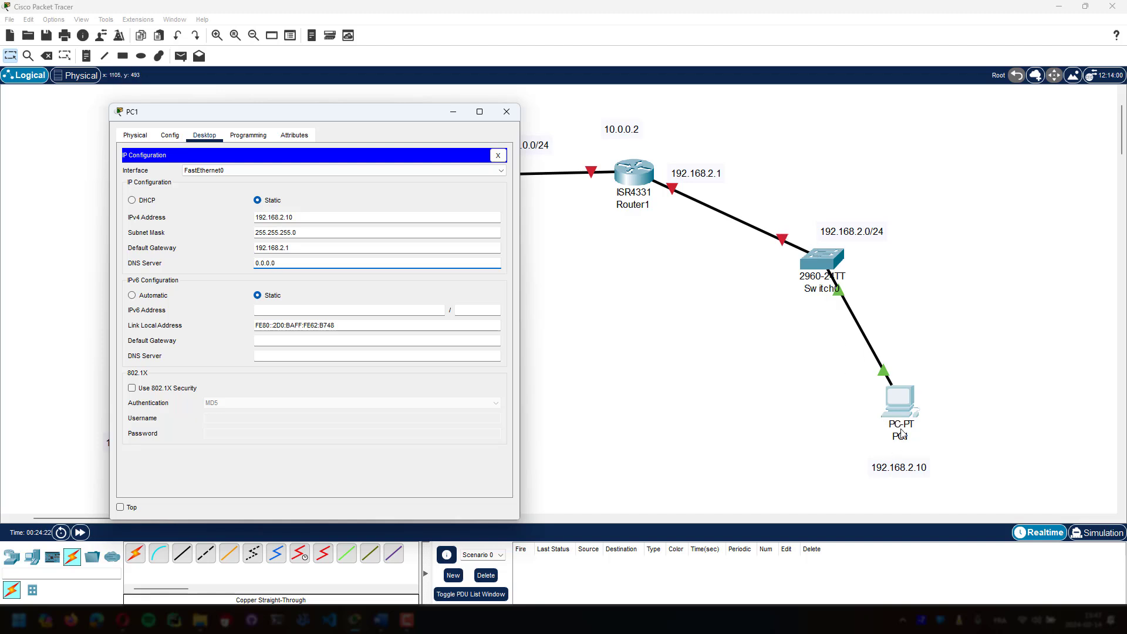
{"action": "double_click", "coordinate": [259, 247]}
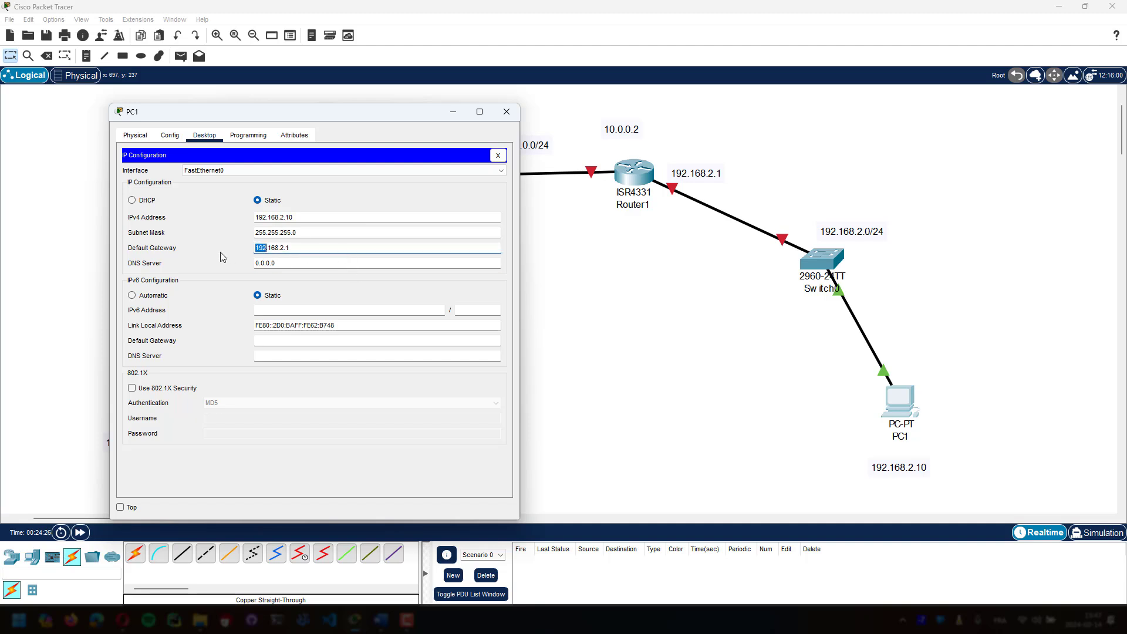
{"action": "left_click", "coordinate": [507, 112]}
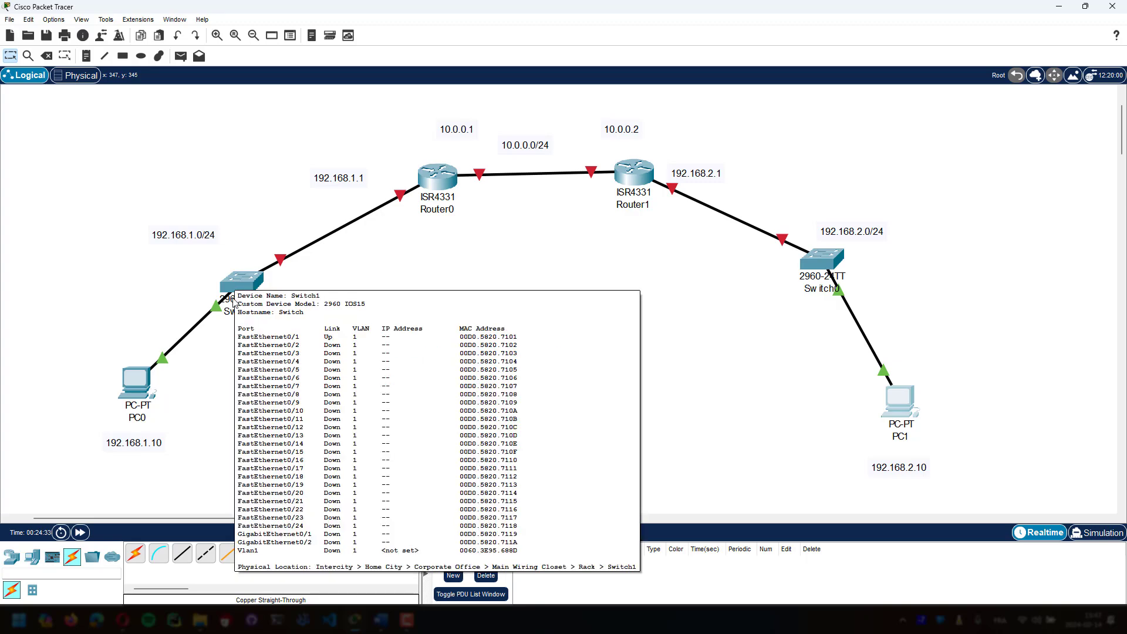
- Open Router0's command line, answer no to the initial configuration dialog and get to the router's user prompt
{"action": "mouse_move", "coordinate": [235, 302]}
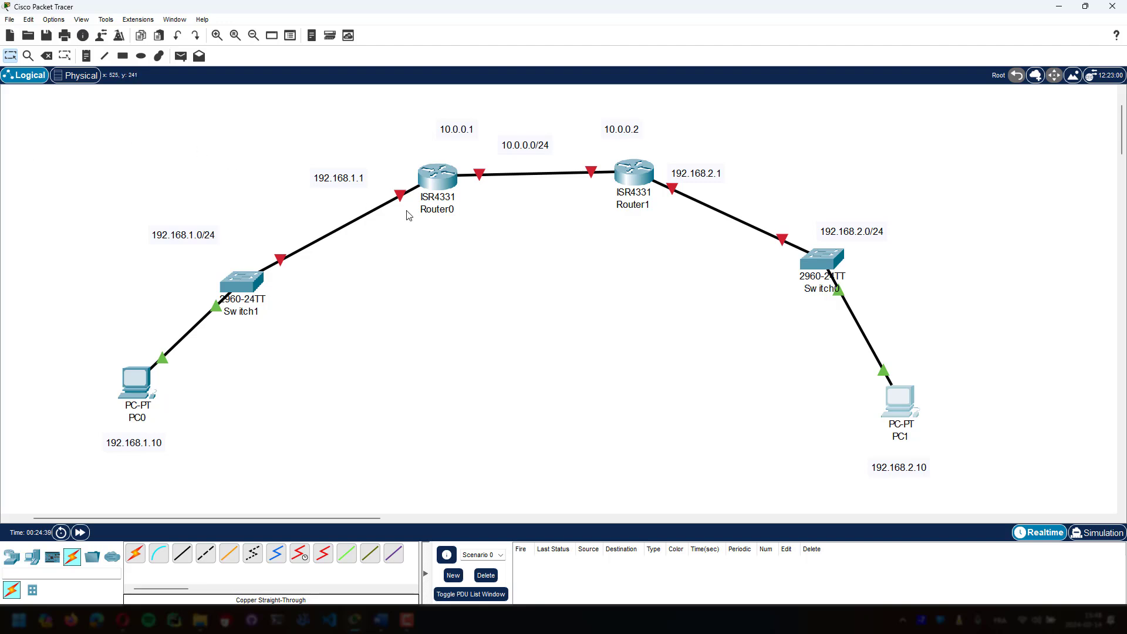
{"action": "left_click", "coordinate": [443, 180]}
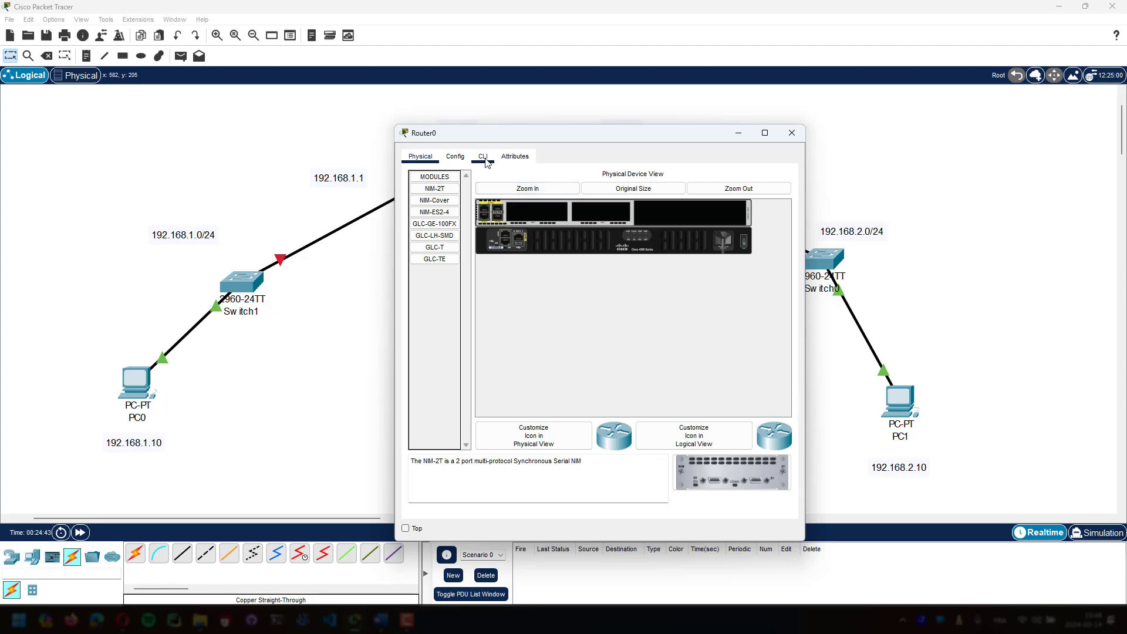
{"action": "left_click", "coordinate": [485, 159]}
{"action": "left_click_drag", "start_coordinate": [562, 132], "coordinate": [662, 71]}
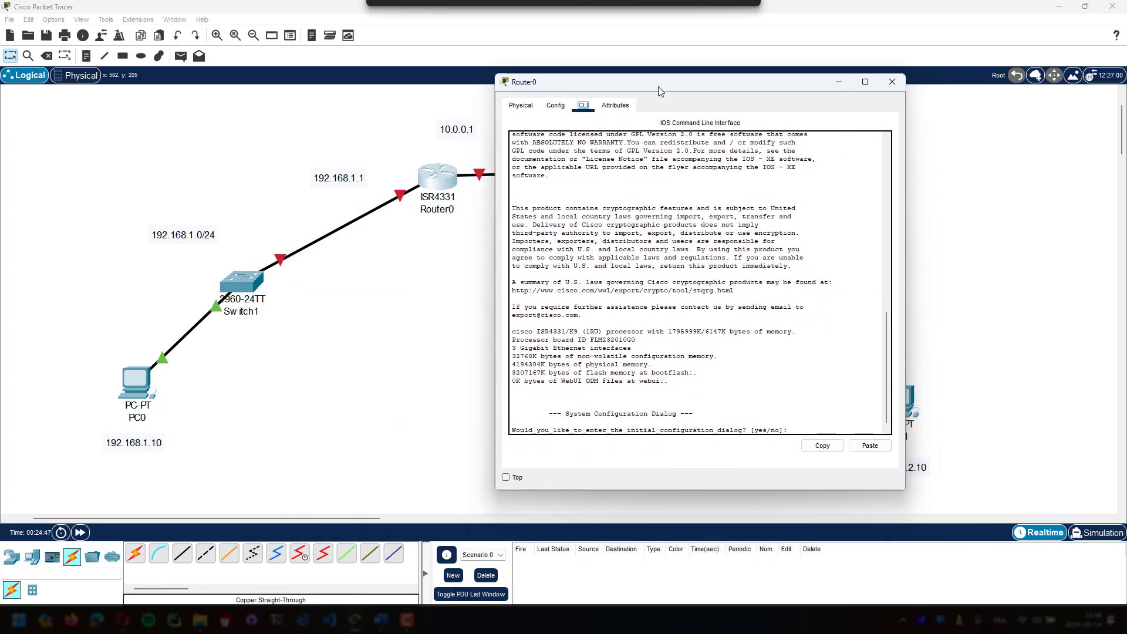
{"action": "left_click", "coordinate": [658, 320]}
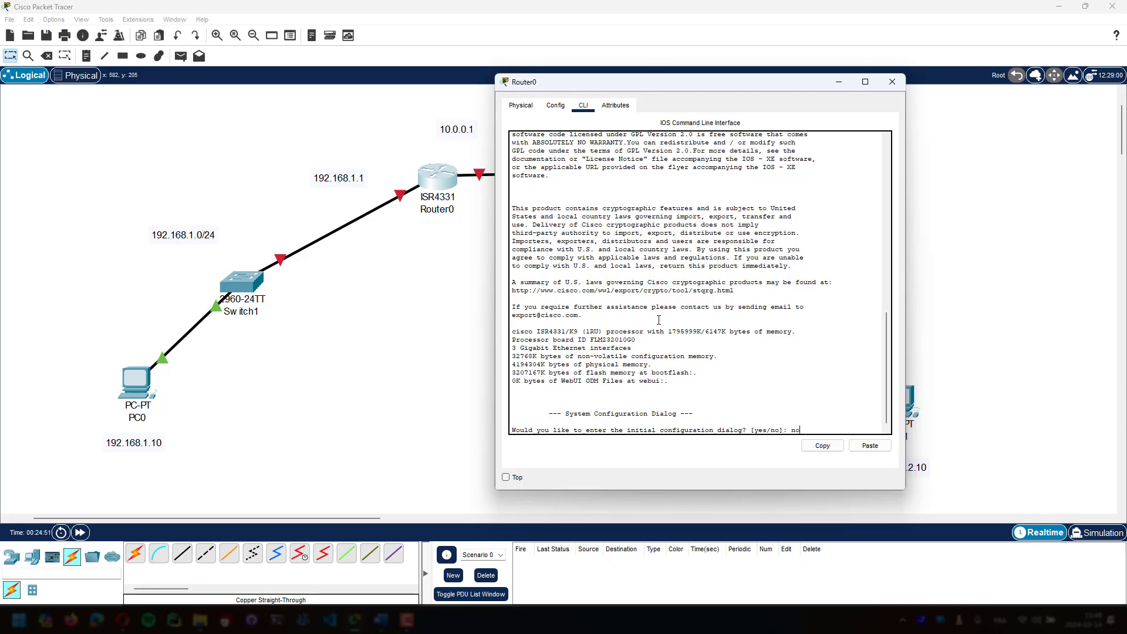
{"action": "type", "text": "no"}
{"action": "key", "text": "Return"}
{"action": "key", "text": "Return"}
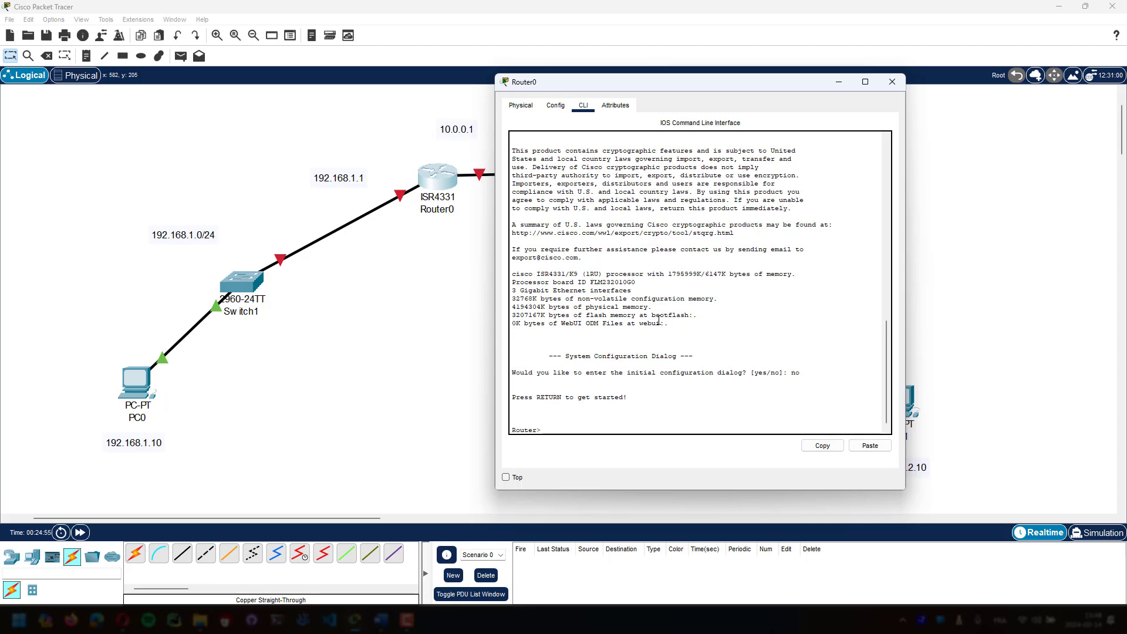
- Enter privileged mode on Router0 with en, and global configuration mode with conf t
{"action": "type", "text": "en"}
{"action": "key", "text": "Return"}
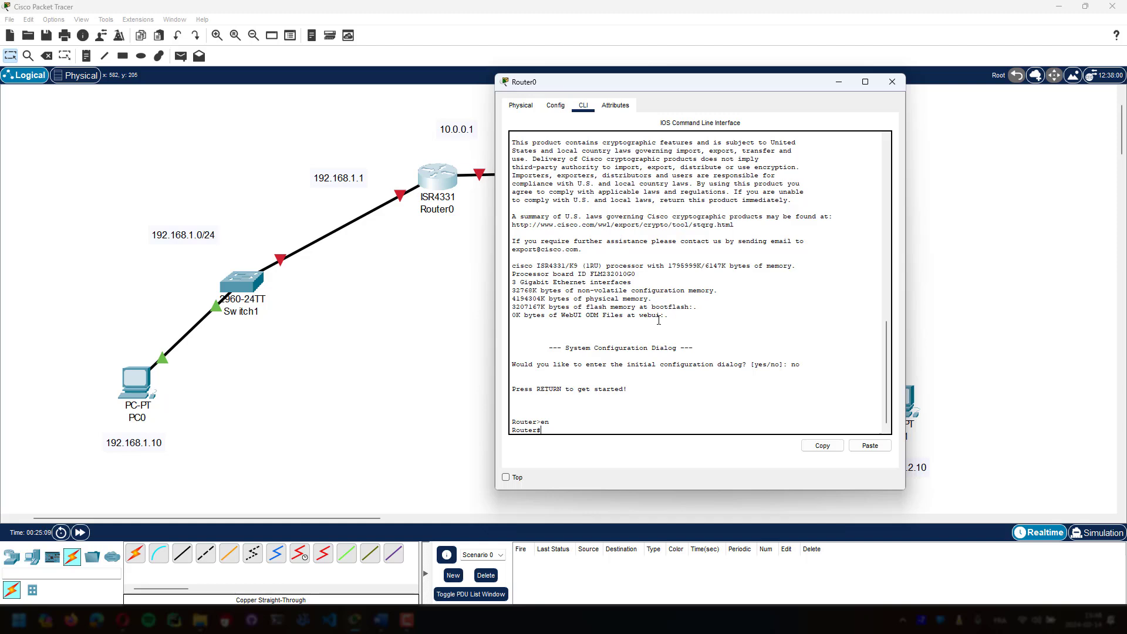
{"action": "type", "text": "onf t"}
{"action": "key", "text": "Return"}
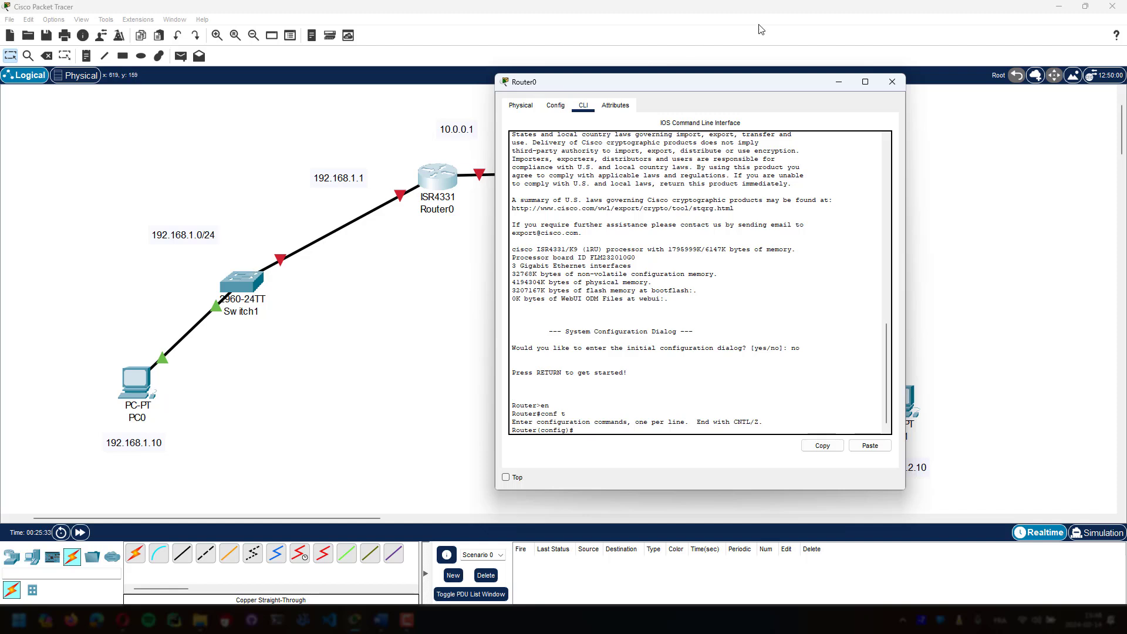
- Add the interface name Gig0/0/1 as a second line to the 192.168.1.1 note beside Router0
{"action": "left_click", "coordinate": [404, 258]}
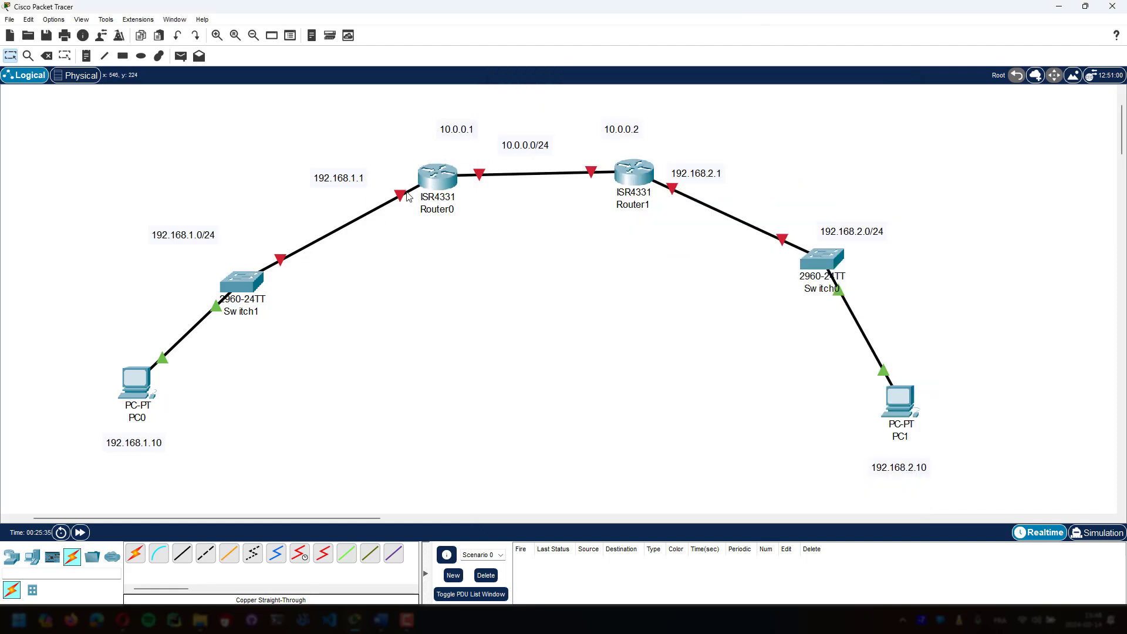
{"action": "mouse_move", "coordinate": [399, 198]}
{"action": "double_click", "coordinate": [346, 178]}
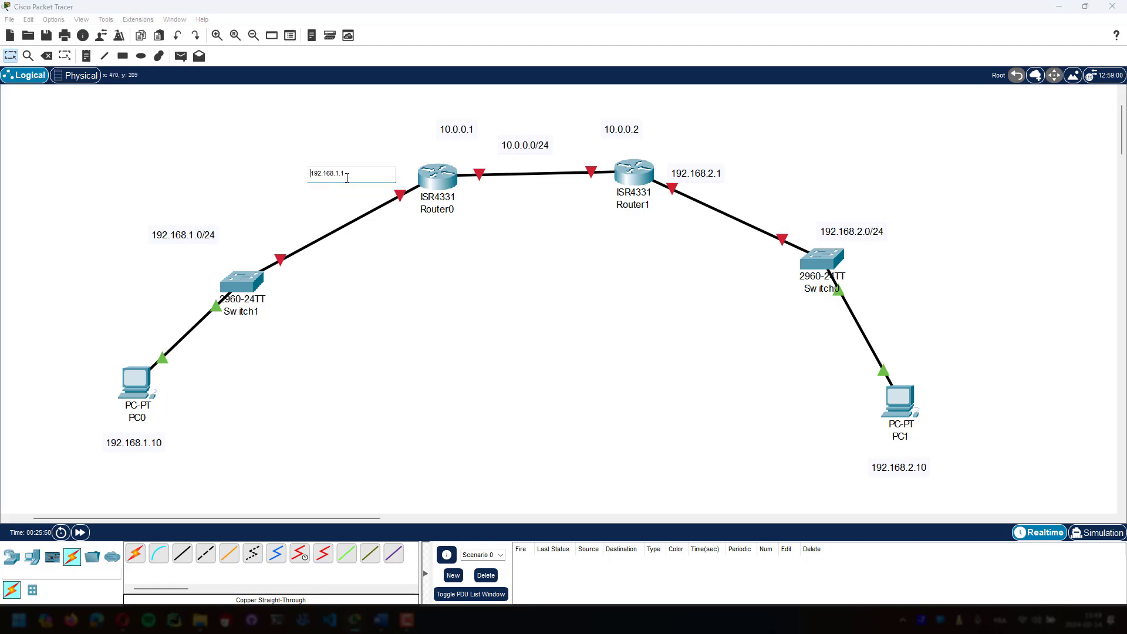
{"action": "key", "text": "Return"}
{"action": "type", "text": "Gig0/0/1"}
{"action": "left_click", "coordinate": [368, 303]}
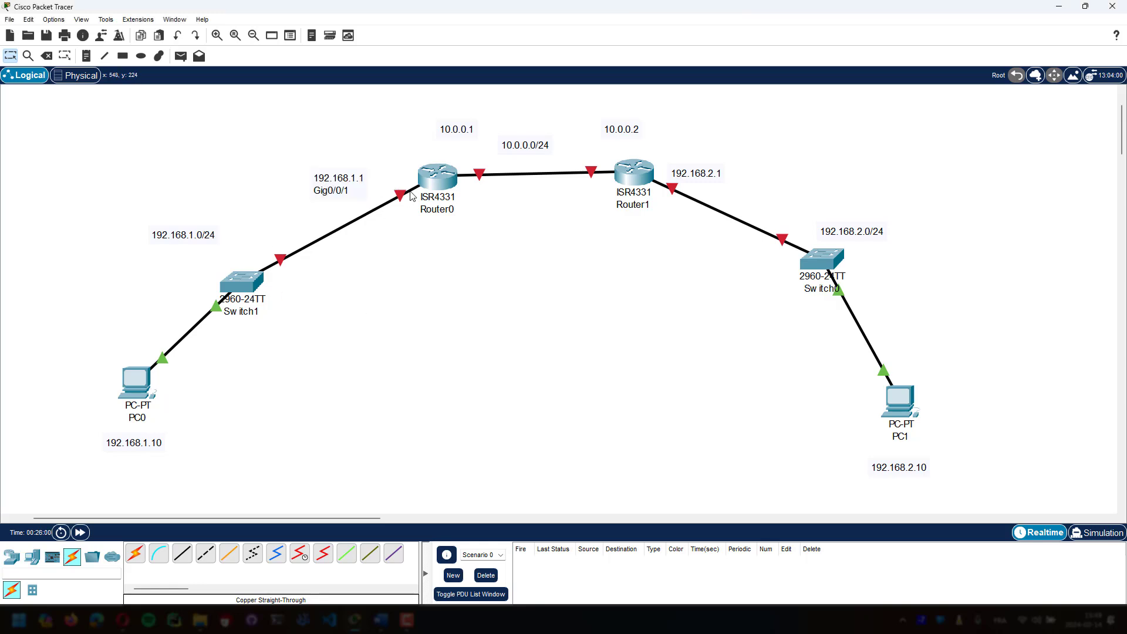
- Add the interface name Gig0/0/1 as a second line to the 192.168.2.1 note beside Router1
{"action": "double_click", "coordinate": [712, 174]}
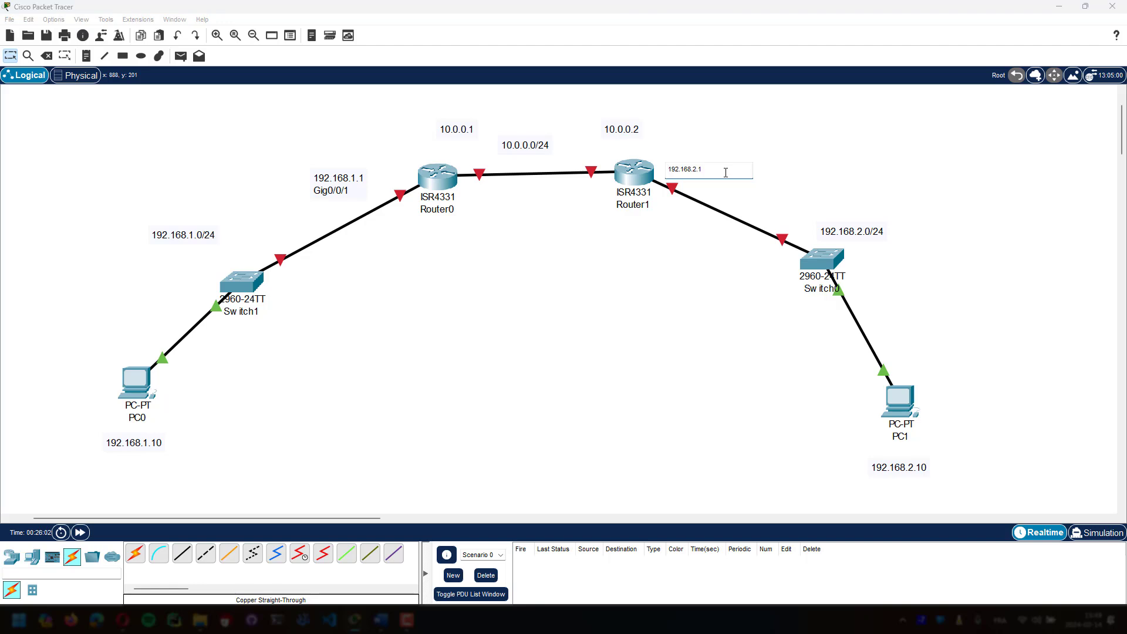
{"action": "key", "text": "Return"}
{"action": "type", "text": "Gig0/0/1"}
{"action": "left_click", "coordinate": [681, 355]}
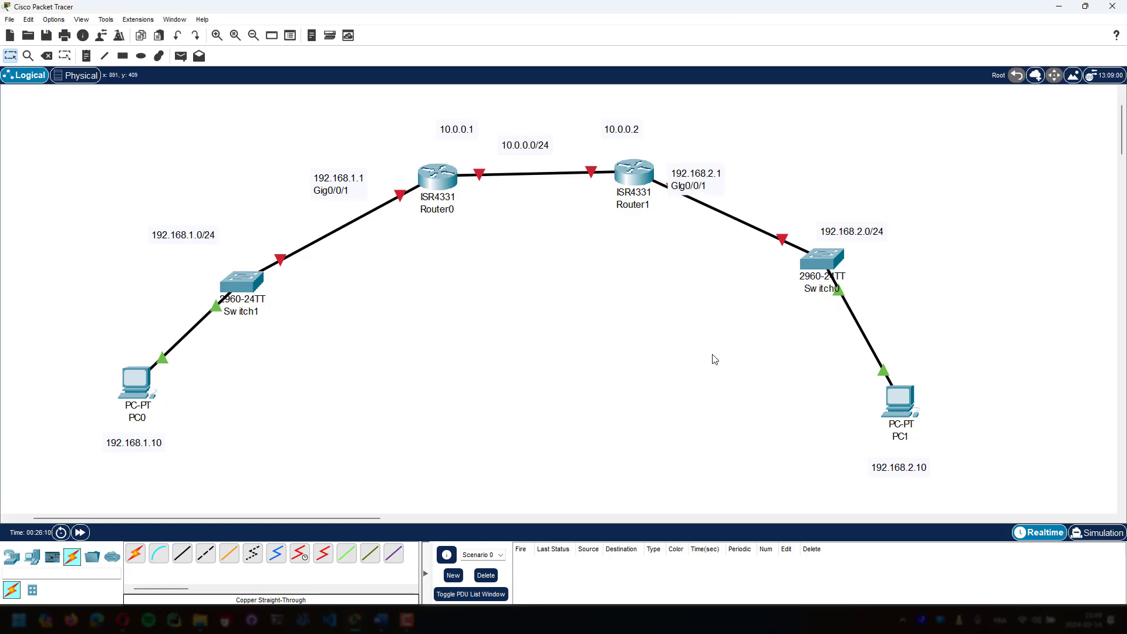
- Add Gig0/0/0 as a second line to the 10.0.0.2 note above Router1 and the 10.0.0.1 note above Router0
{"action": "double_click", "coordinate": [625, 133]}
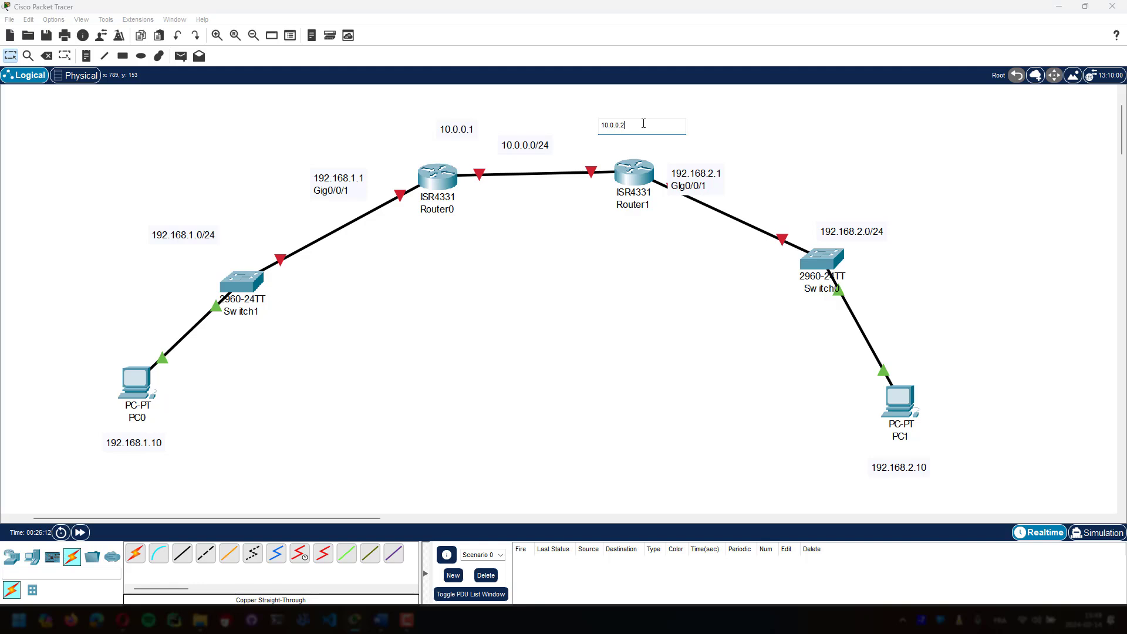
{"action": "key", "text": "Return"}
{"action": "type", "text": "Gi"}
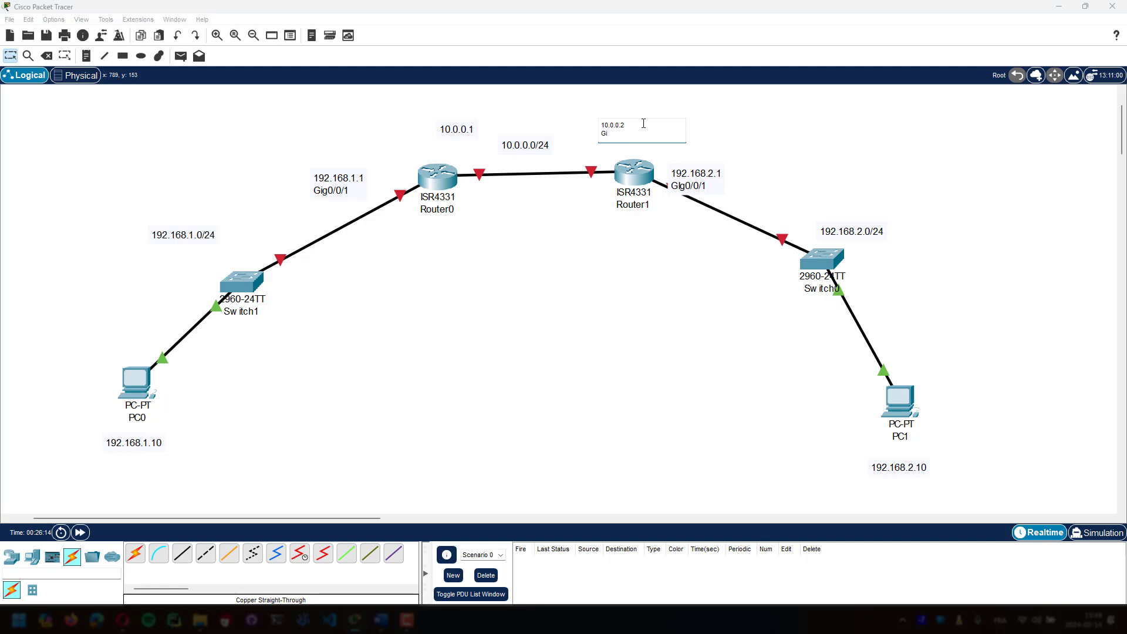
{"action": "type", "text": "g0/0/0"}
{"action": "double_click", "coordinate": [443, 129]}
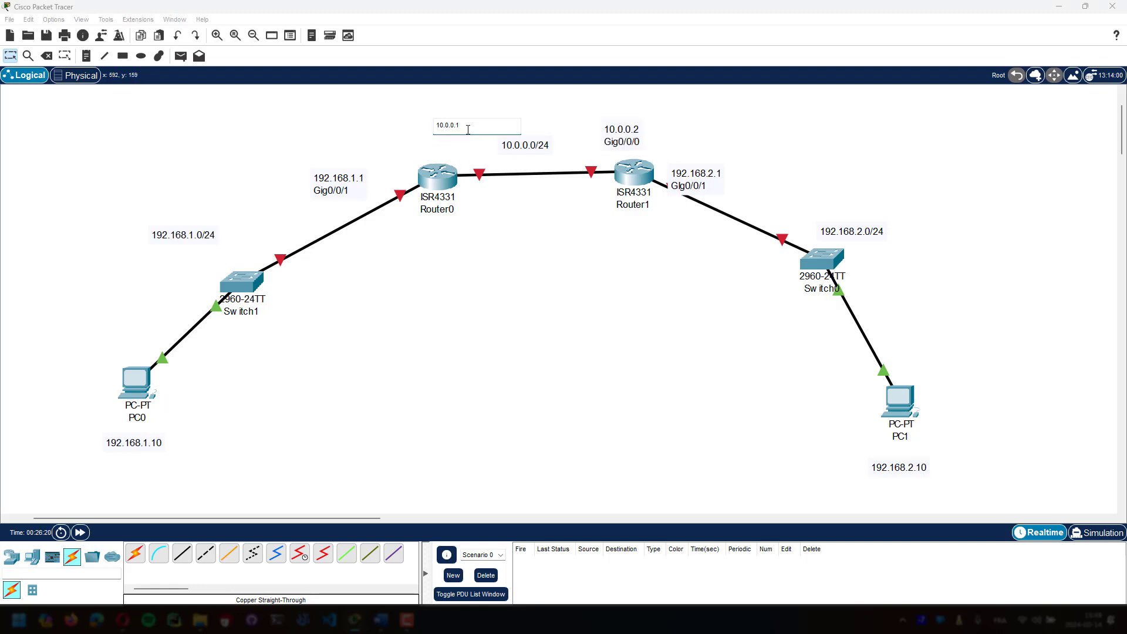
{"action": "key", "text": "Return"}
{"action": "type", "text": "Gig0/0/0"}
{"action": "left_click", "coordinate": [586, 109]}
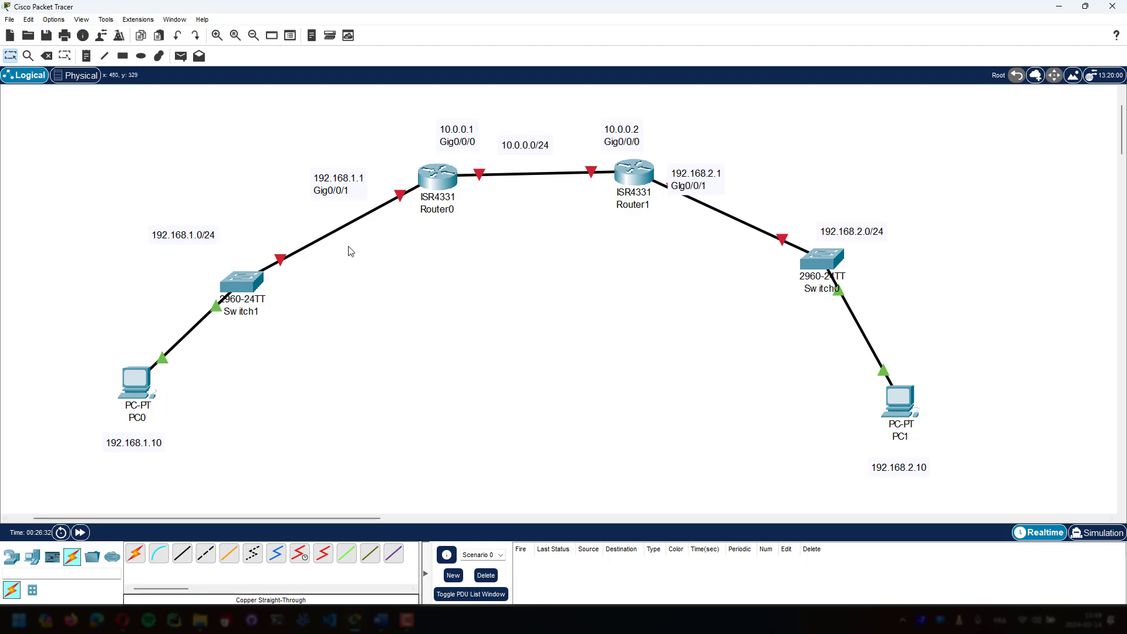
- Enter interface configuration mode for gigabitEthernet 0/0/1 in Router0's command line
{"action": "left_click", "coordinate": [435, 179]}
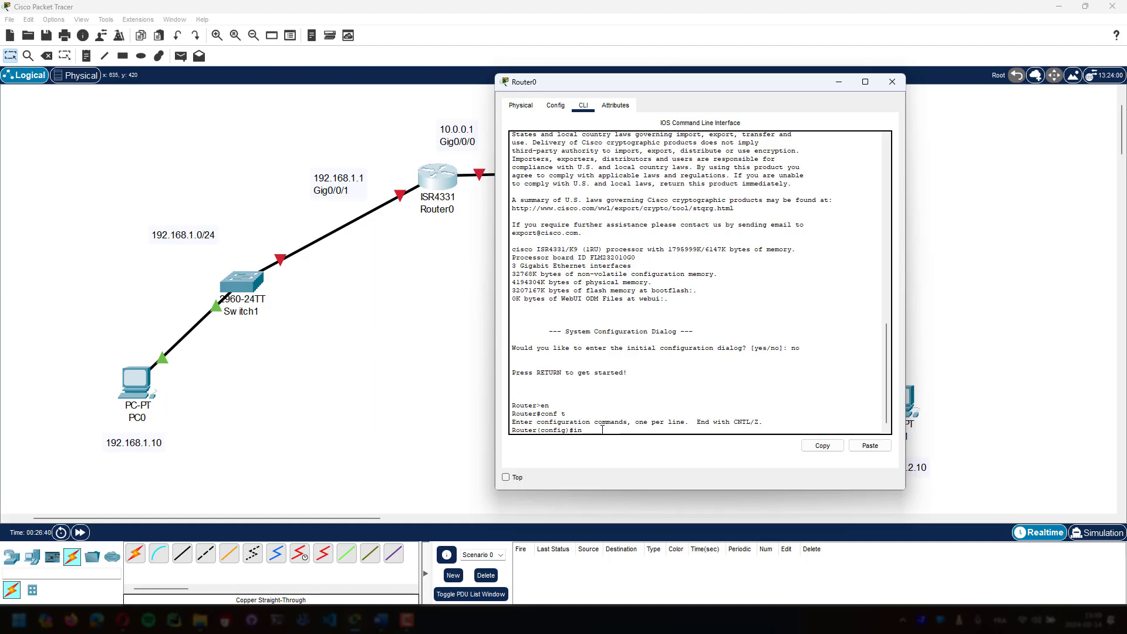
{"action": "type", "text": "in"}
{"action": "key", "text": "Tab"}
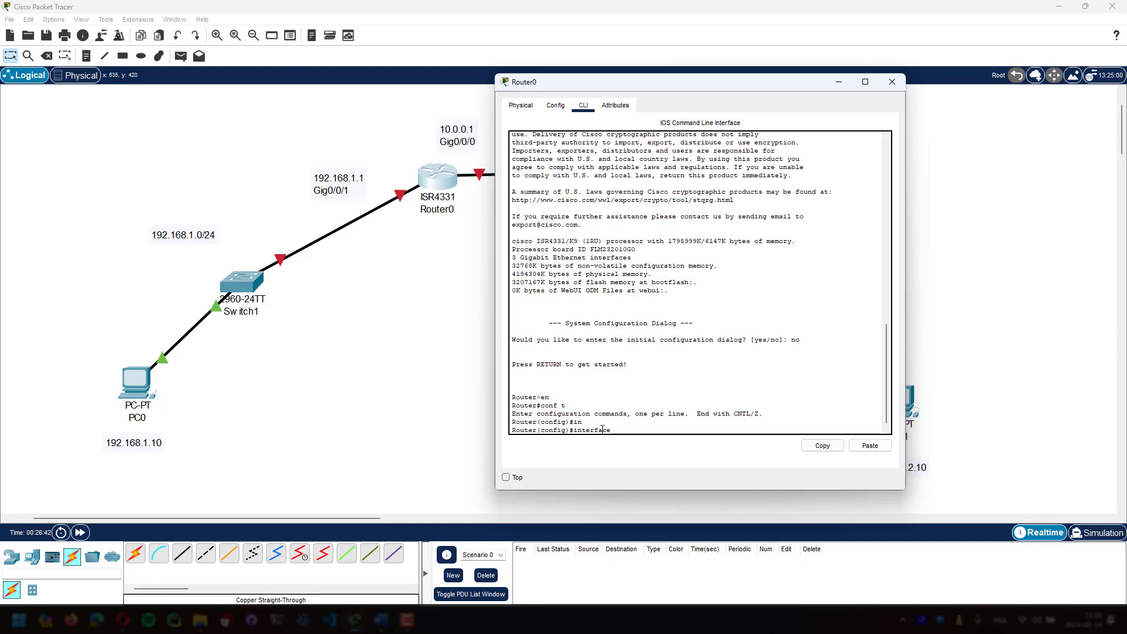
{"action": "type", "text": "g"}
{"action": "key", "text": "Tab"}
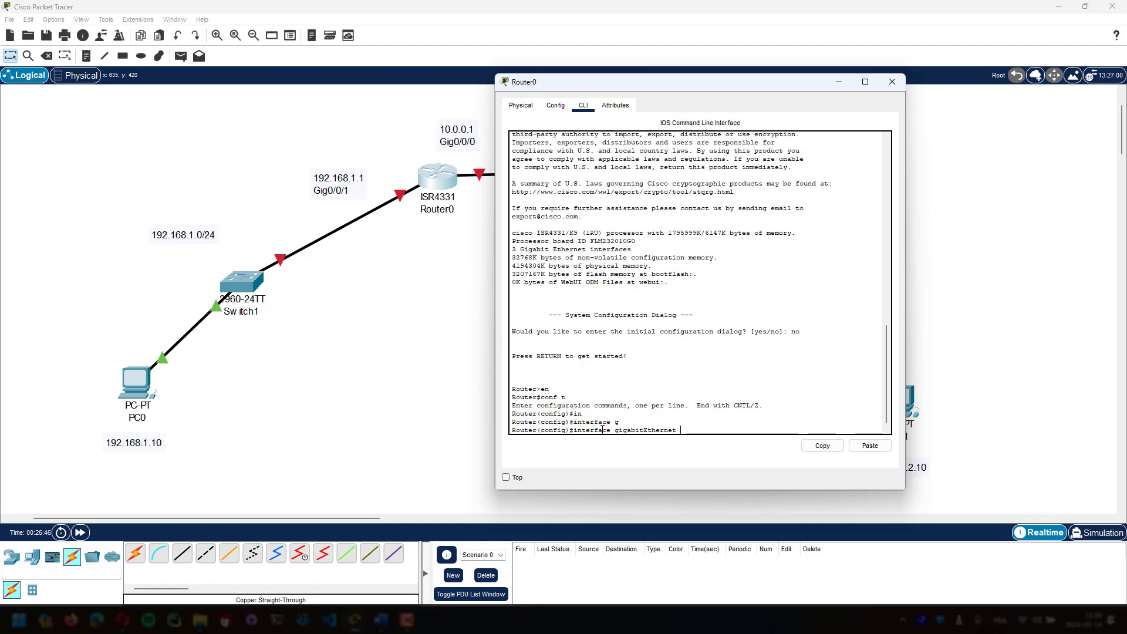
{"action": "type", "text": "0/0/1"}
{"action": "key", "text": "Return"}
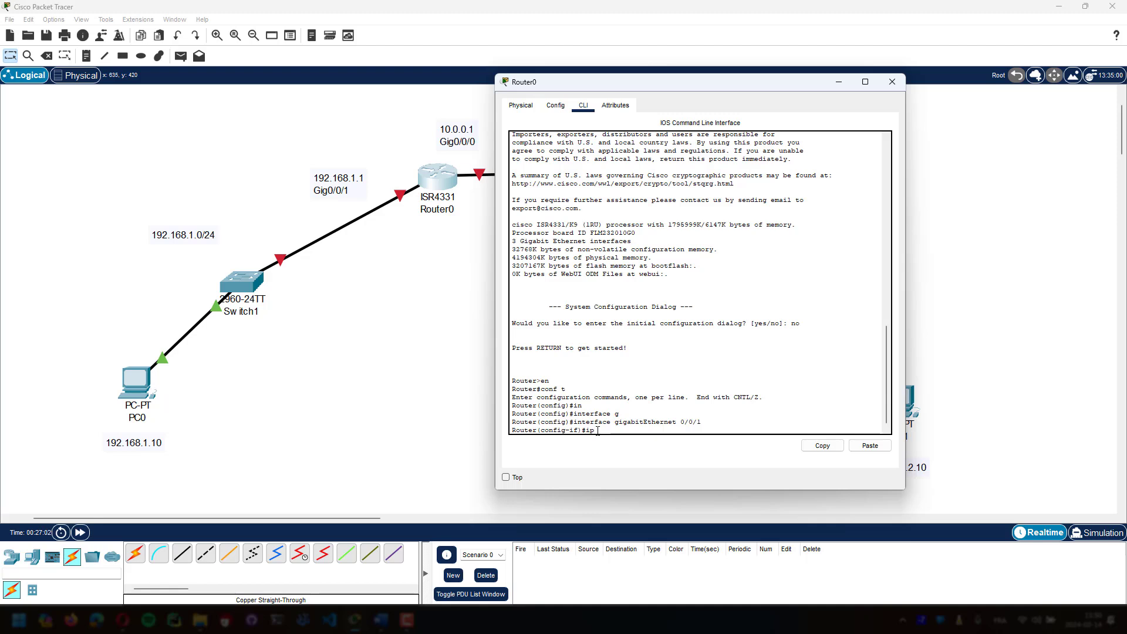
- Assign IP address 192.168.1.1 with subnet mask 255.255.255.0 to Router0's gigabitEthernet 0/0/1 interface
{"action": "type", "text": "add"}
{"action": "key", "text": "Tab"}
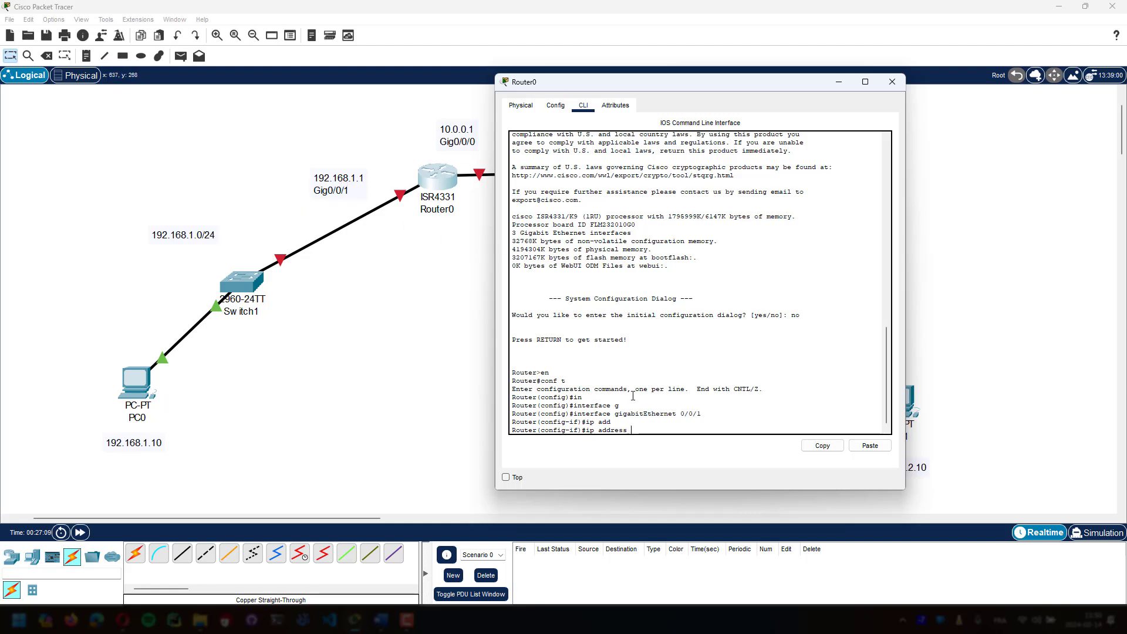
{"action": "type", "text": "192.168.1.1 255.255.255.0"}
{"action": "key", "text": "Return"}
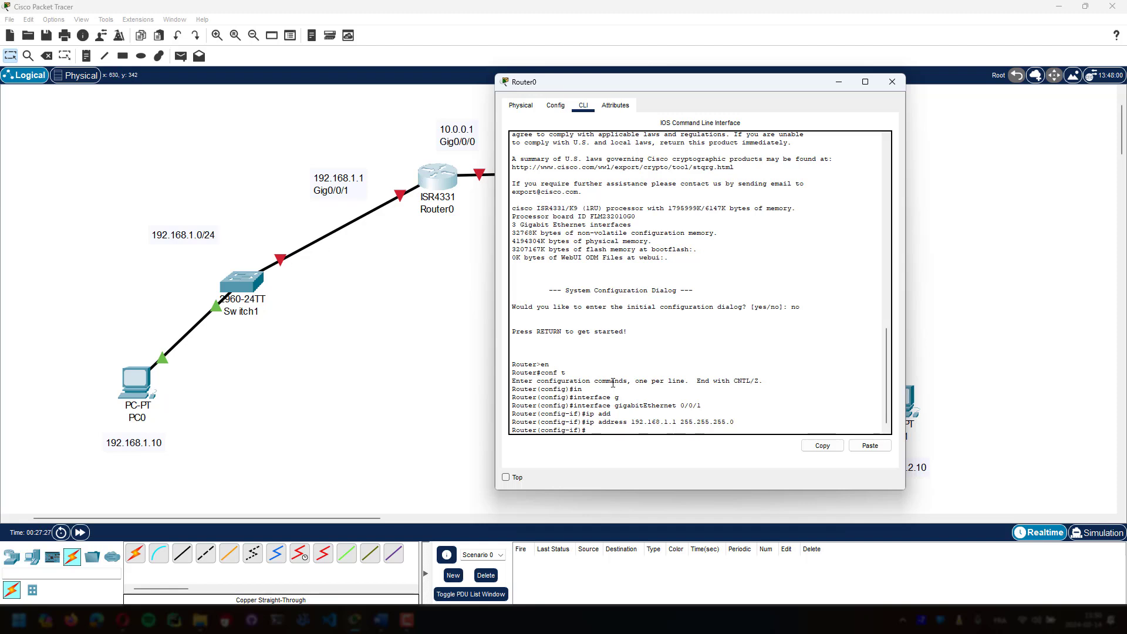
- Enable Router0's gigabitEthernet 0/0/1 interface with no shutdown, and leave configuration mode with end
{"action": "type", "text": "no sh"}
{"action": "key", "text": "Tab"}
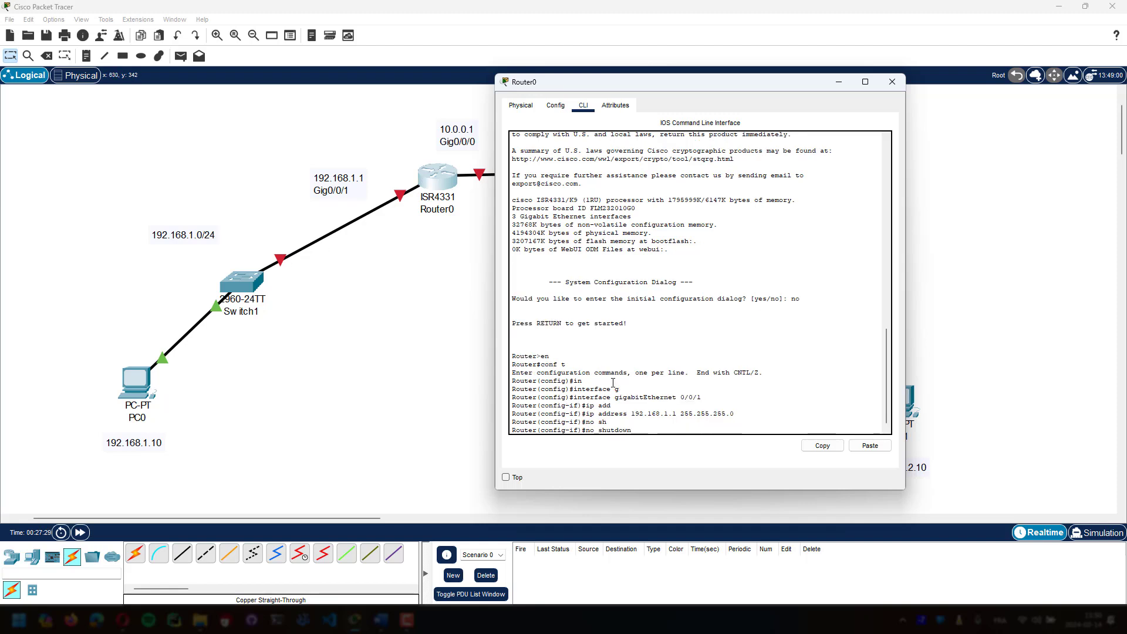
{"action": "key", "text": "Return"}
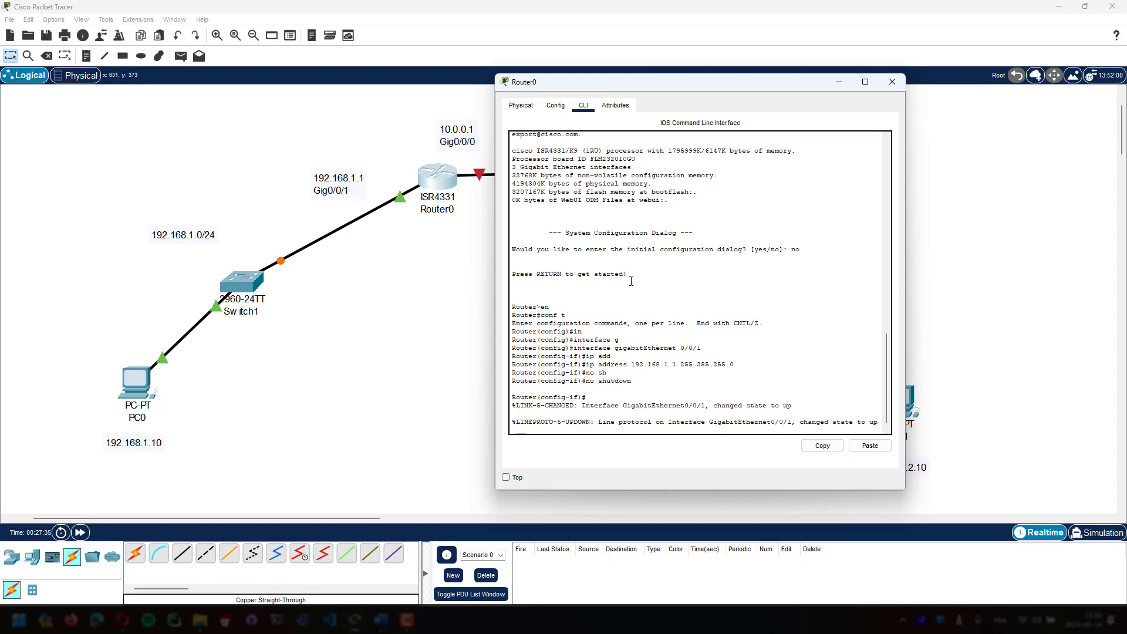
{"action": "type", "text": "end"}
{"action": "key", "text": "Return"}
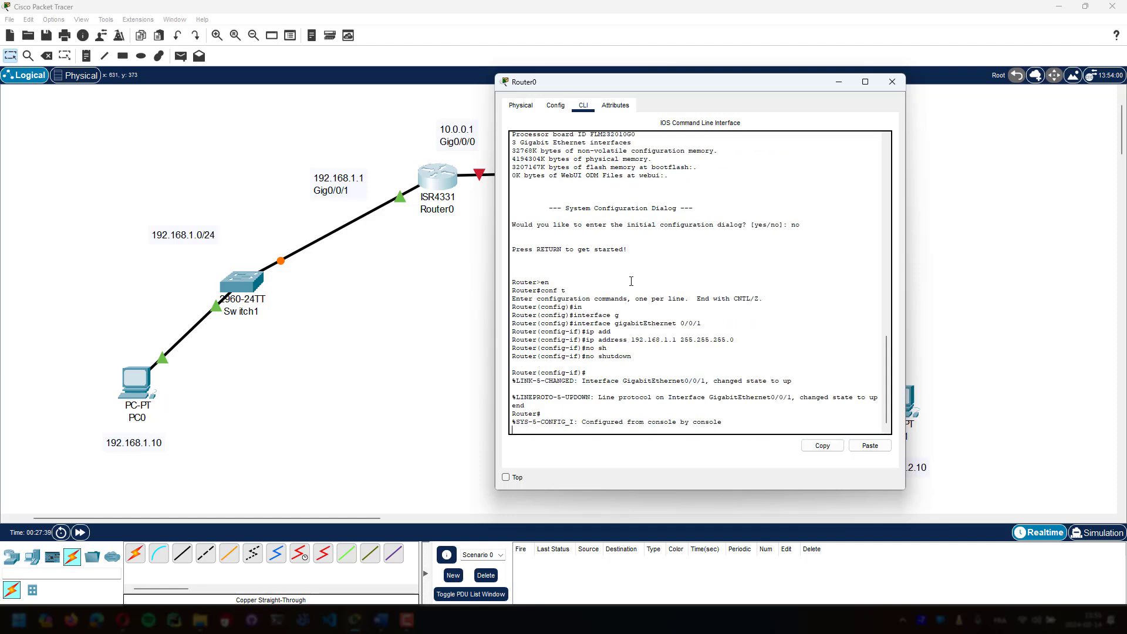
{"action": "key", "text": "Return"}
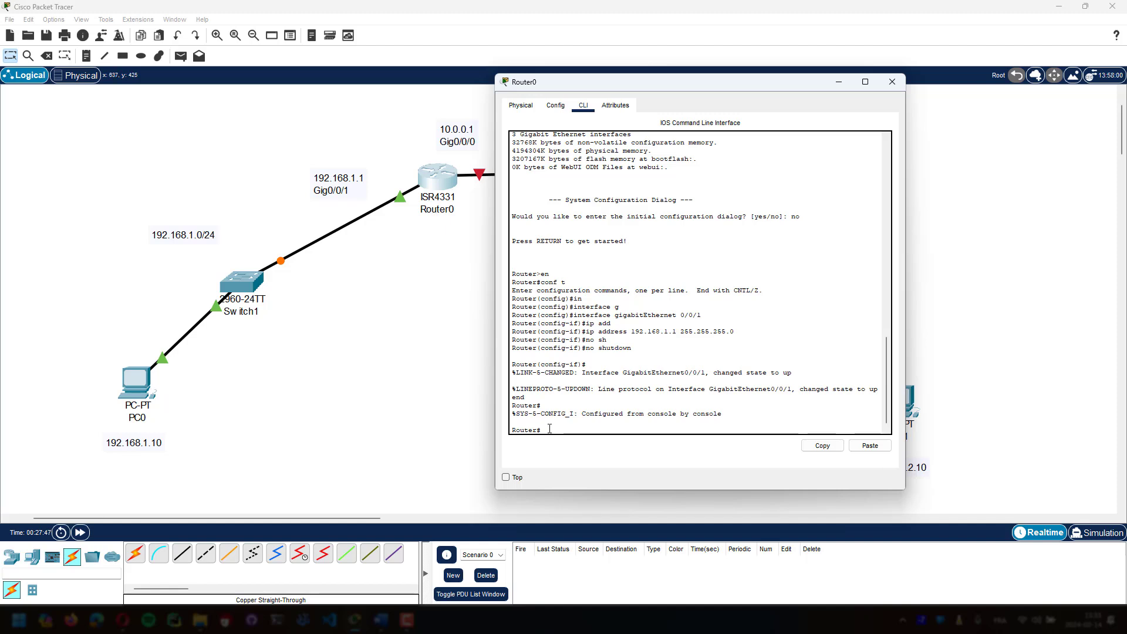
- Ping PC0 at 192.168.1.10 from Router0 two times to test the connection
{"action": "type", "text": "ping 192.168.1.10"}
{"action": "key", "text": "Return"}
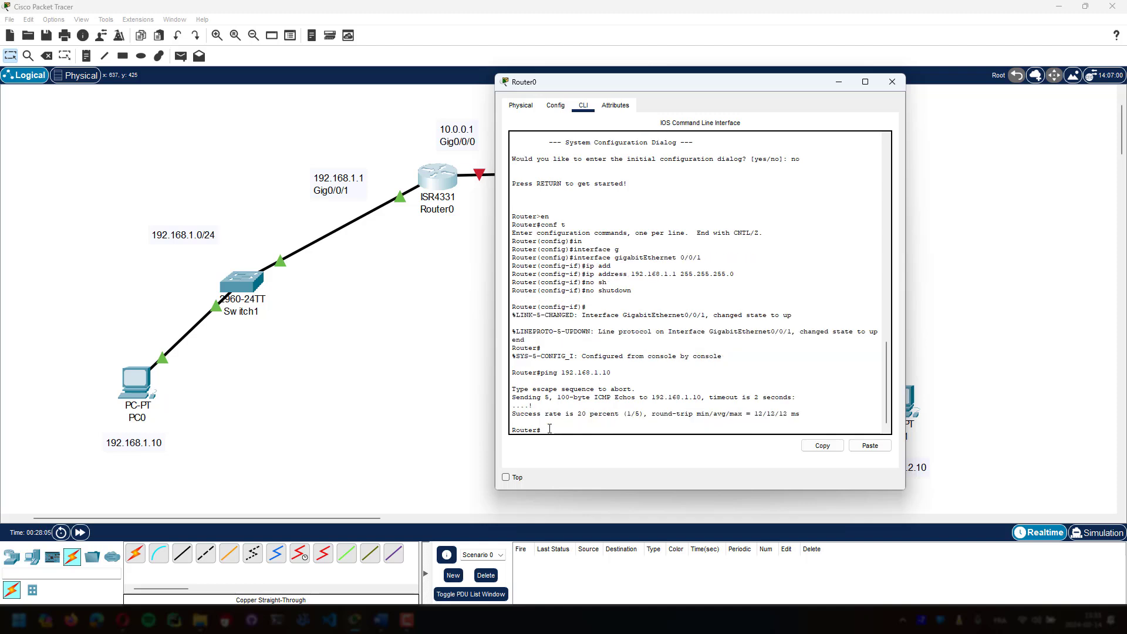
{"action": "key", "text": "Return"}
{"action": "key", "text": "Up"}
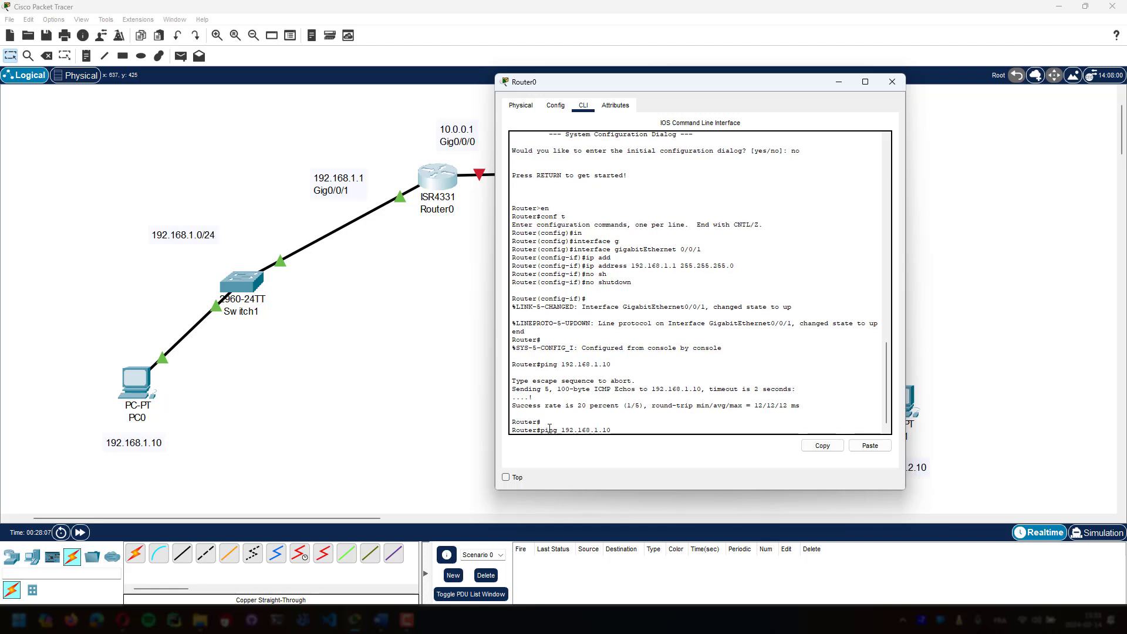
{"action": "key", "text": "Return"}
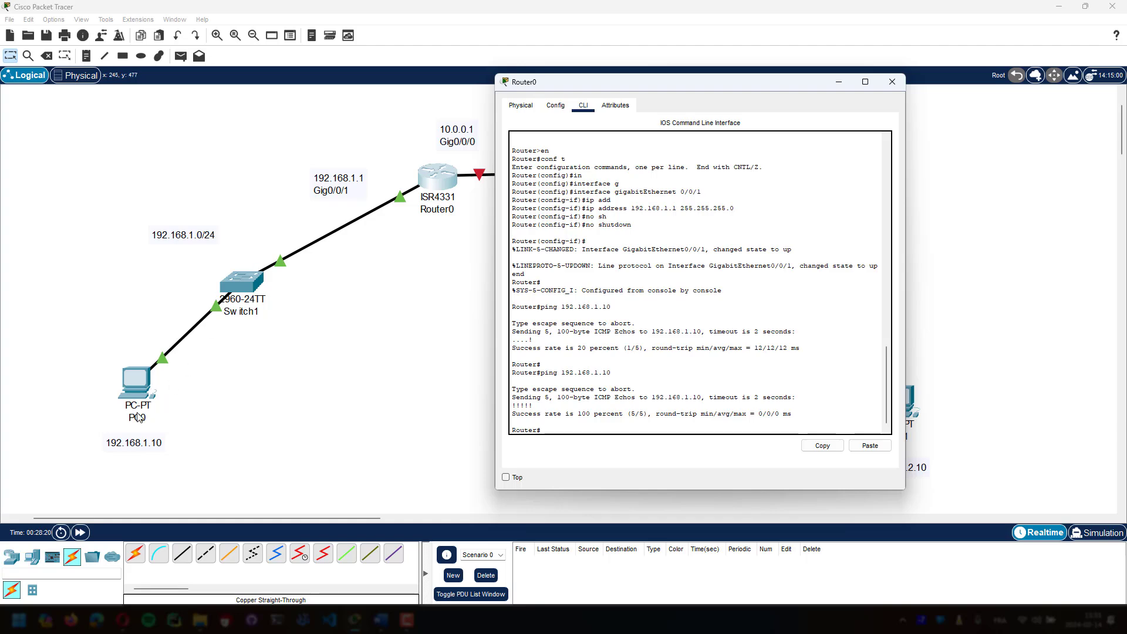
- Close Router0's window, ping 192.168.1.1 from PC0's Command Prompt, and close PC0's window
{"action": "left_click", "coordinate": [898, 84]}
{"action": "left_click", "coordinate": [136, 382]}
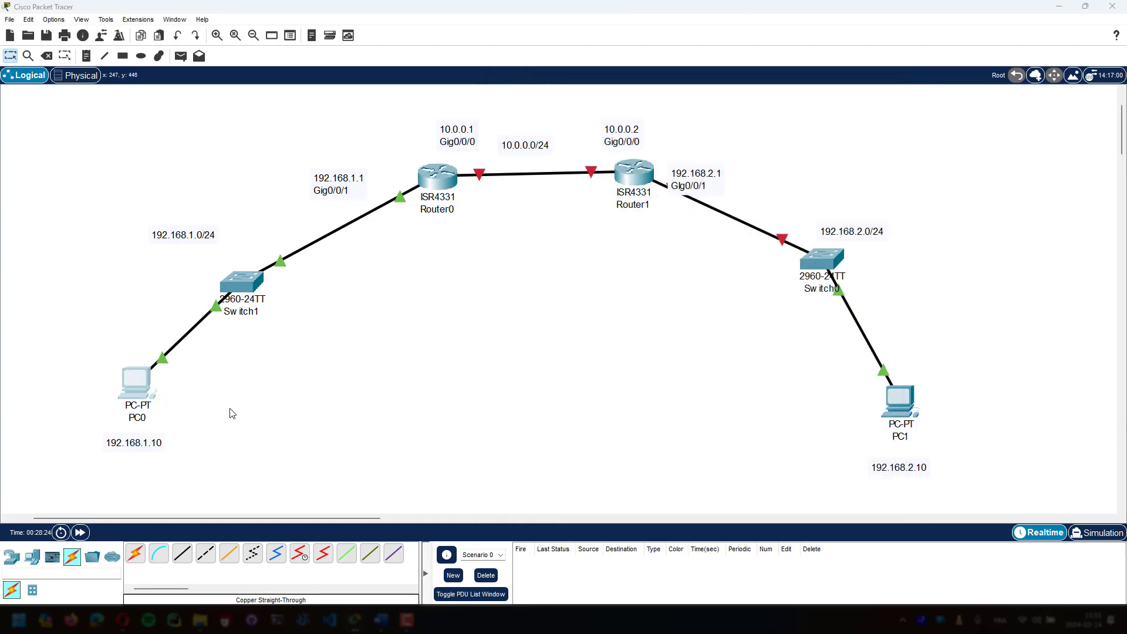
{"action": "left_click", "coordinate": [664, 216]}
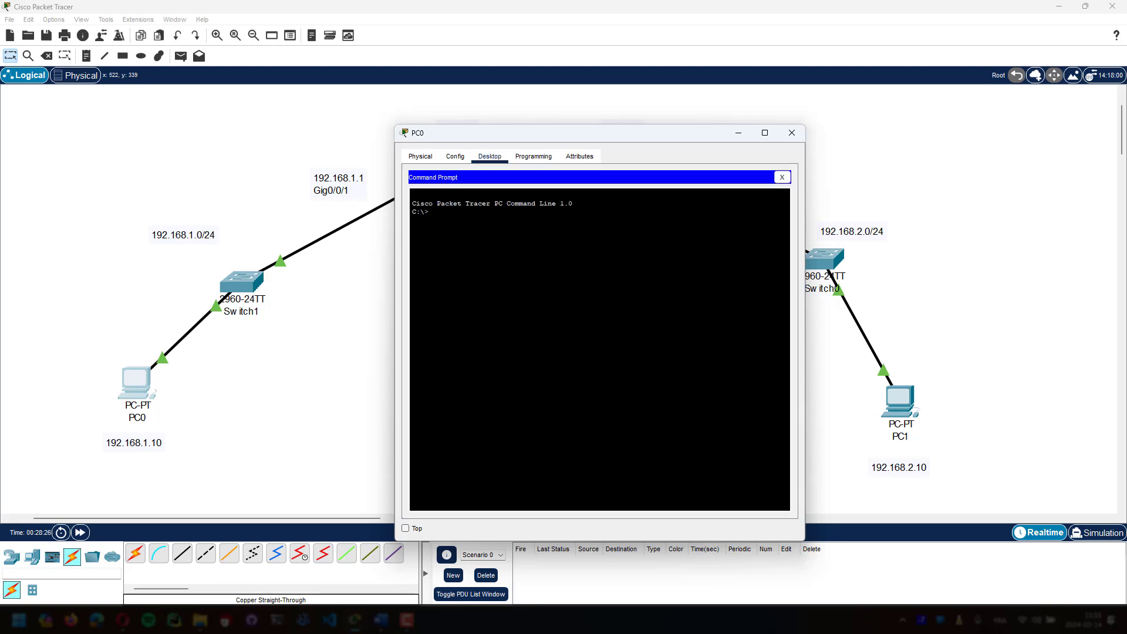
{"action": "type", "text": "ping 192.168.1.1"}
{"action": "key", "text": "Return"}
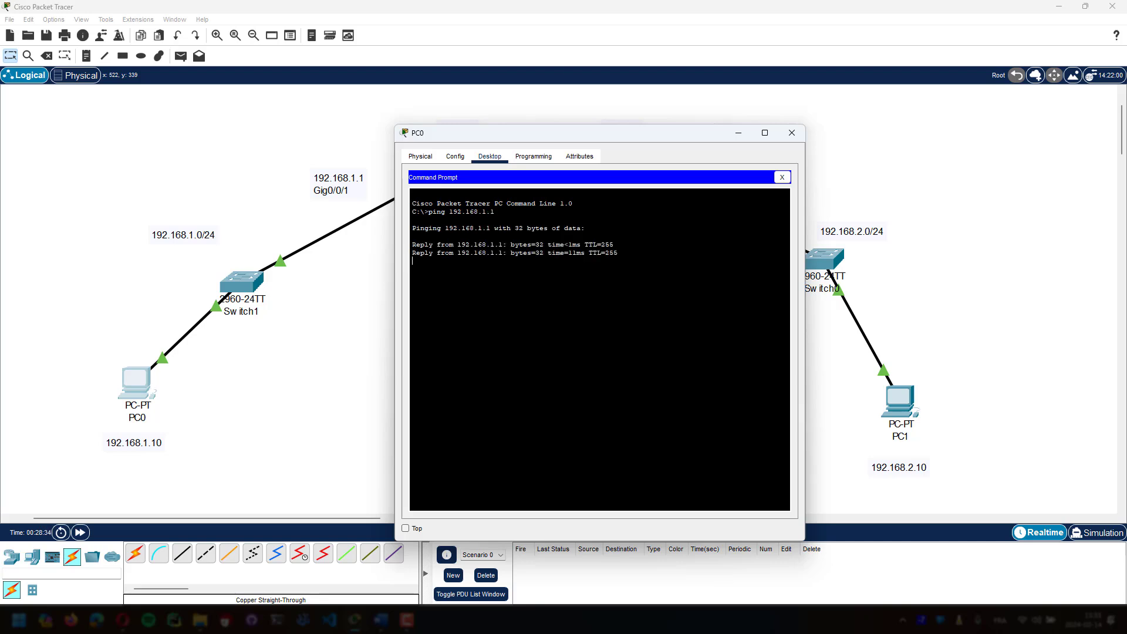
{"action": "left_click", "coordinate": [792, 133]}
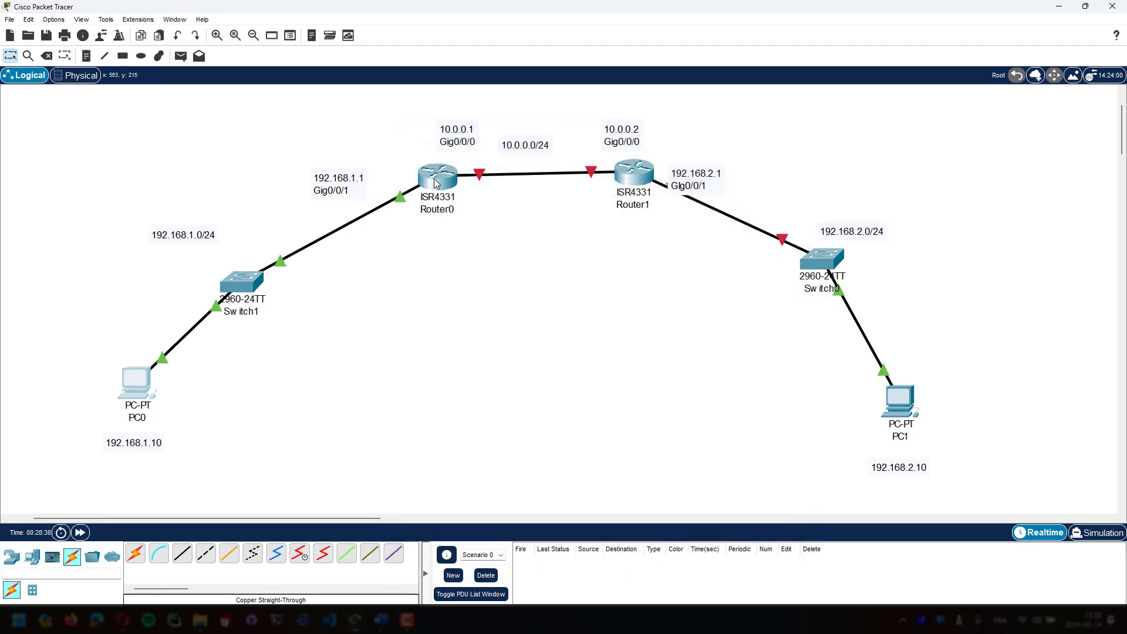
- Open Router1's command line beside the topology and answer no to the initial configuration dialog
{"action": "mouse_move", "coordinate": [142, 399]}
{"action": "left_click", "coordinate": [649, 178]}
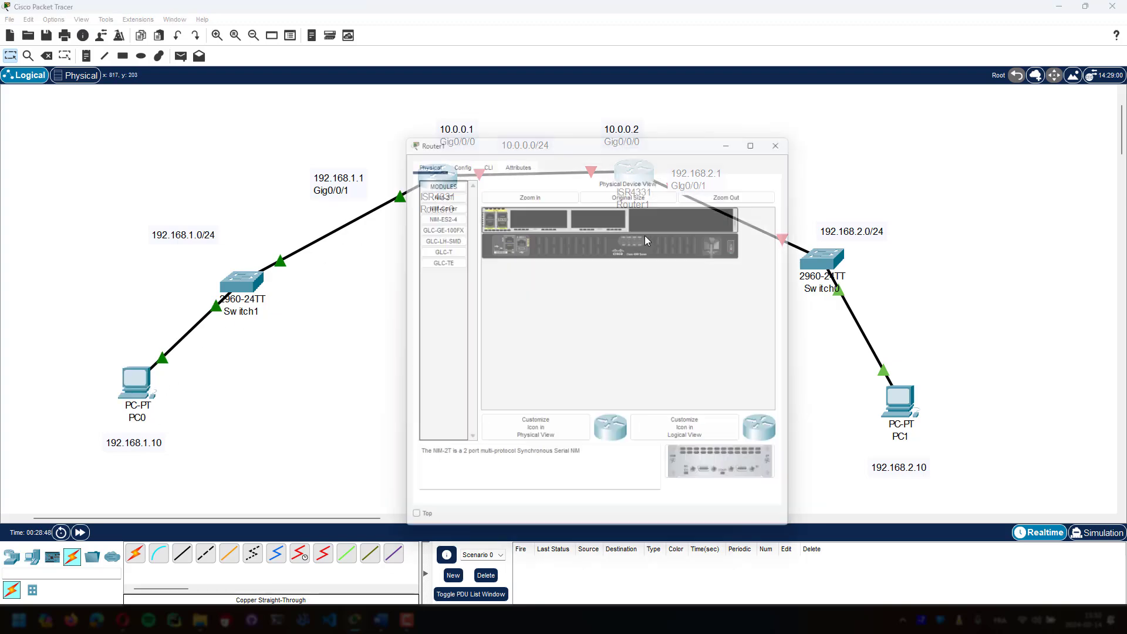
{"action": "left_click_drag", "start_coordinate": [642, 125], "coordinate": [299, 112]}
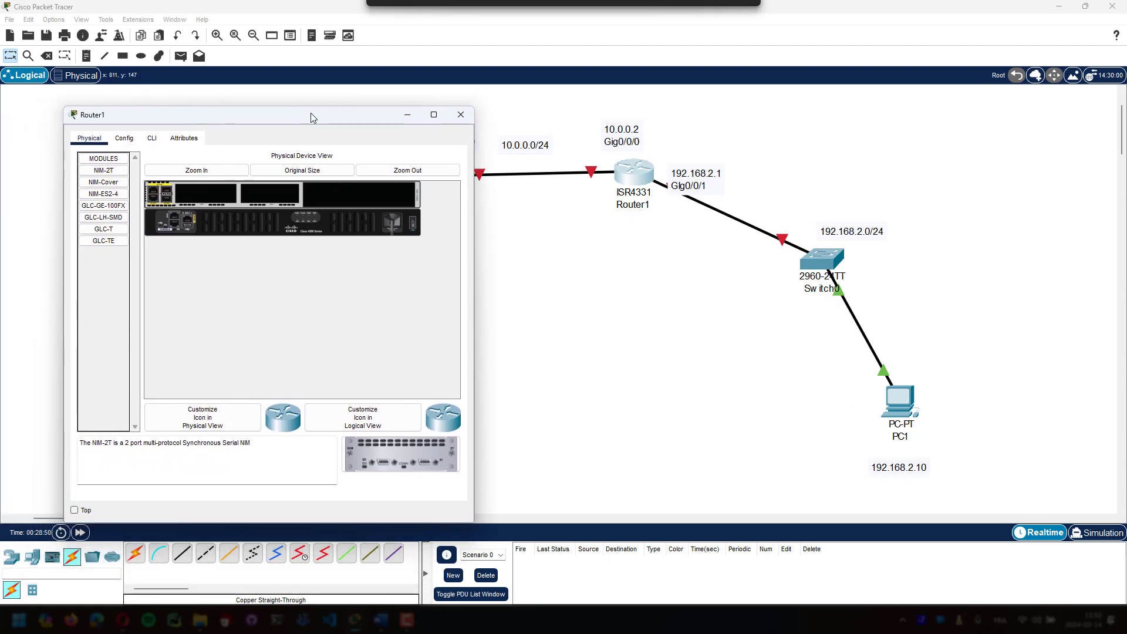
{"action": "left_click", "coordinate": [164, 137]}
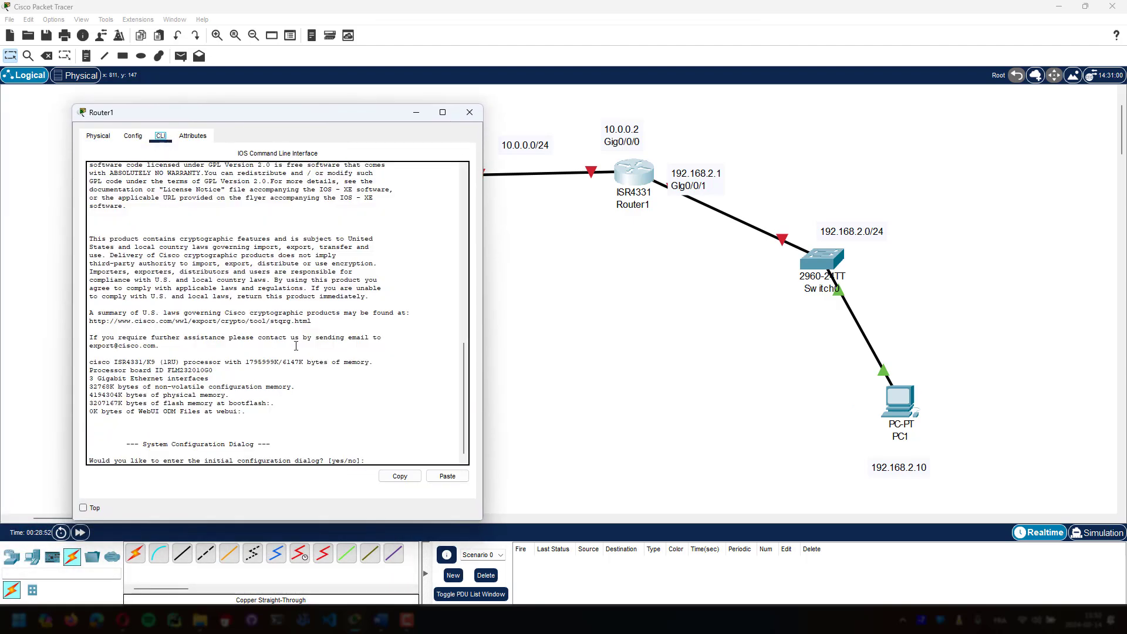
{"action": "left_click_drag", "start_coordinate": [385, 338], "coordinate": [303, 341]}
{"action": "type", "text": "no"}
{"action": "key", "text": "Return"}
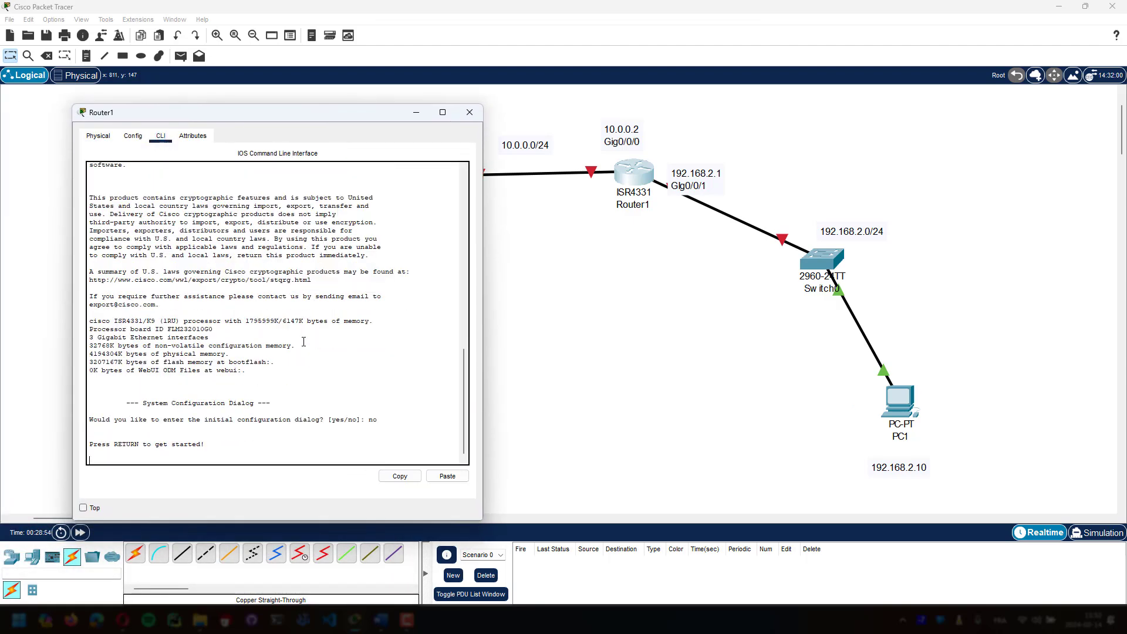
{"action": "key", "text": "Return"}
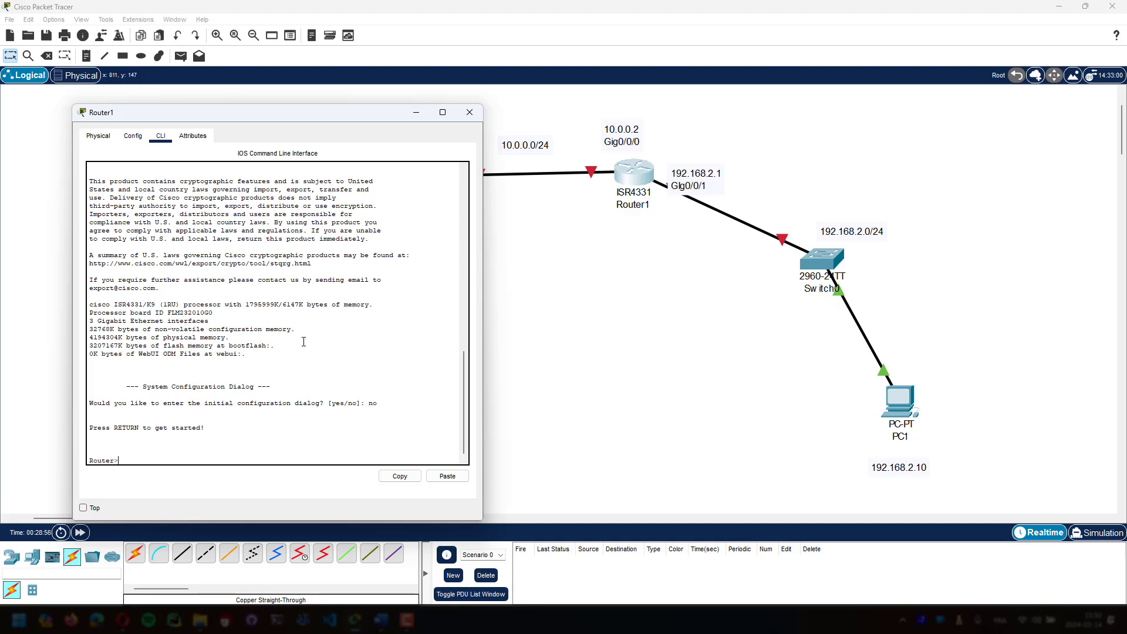
- Enter privileged mode on Router1 with en, and global configuration mode with conf t
{"action": "type", "text": "en"}
{"action": "key", "text": "Return"}
{"action": "type", "text": "conf t"}
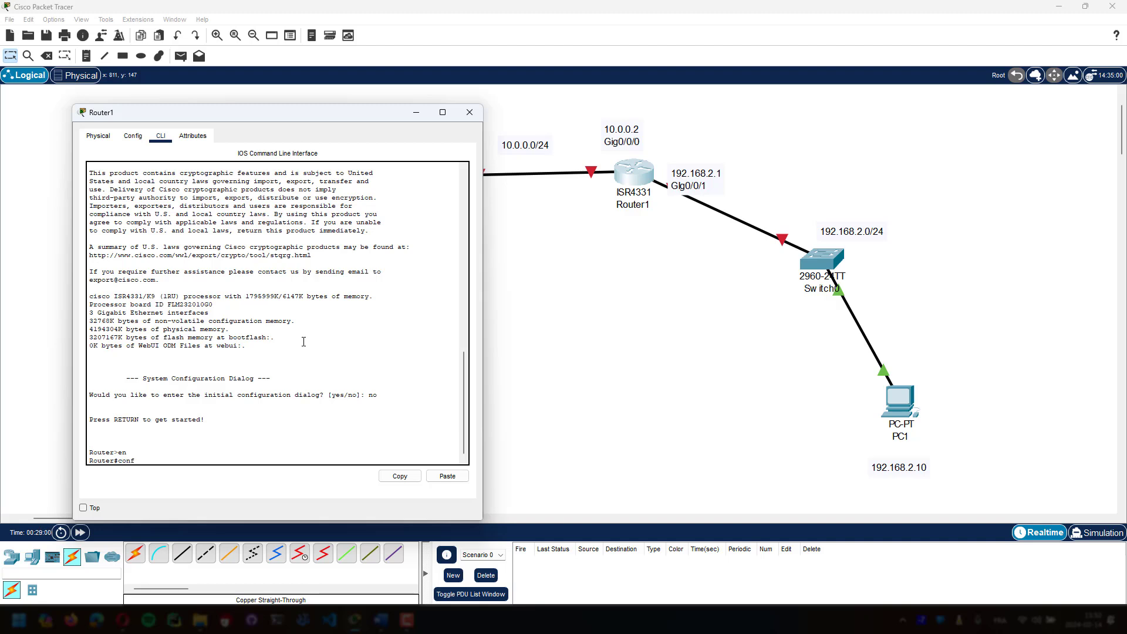
{"action": "key", "text": "Return"}
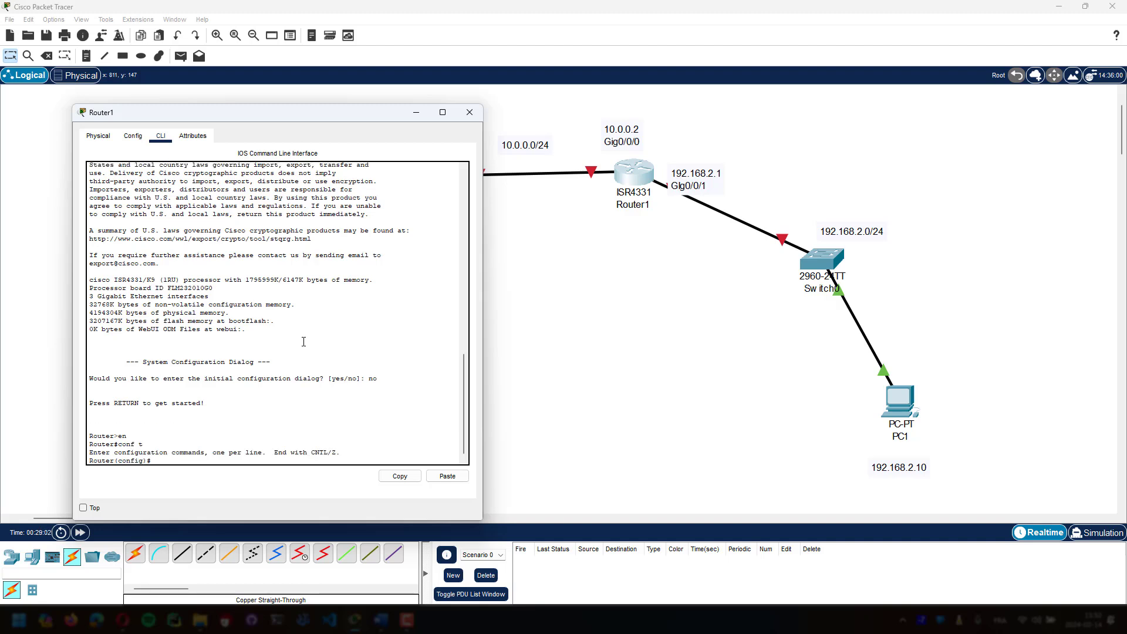
- Enter interface configuration mode for gigabitEthernet 0/0/1 on Router1
{"action": "type", "text": "in"}
{"action": "key", "text": "Tab"}
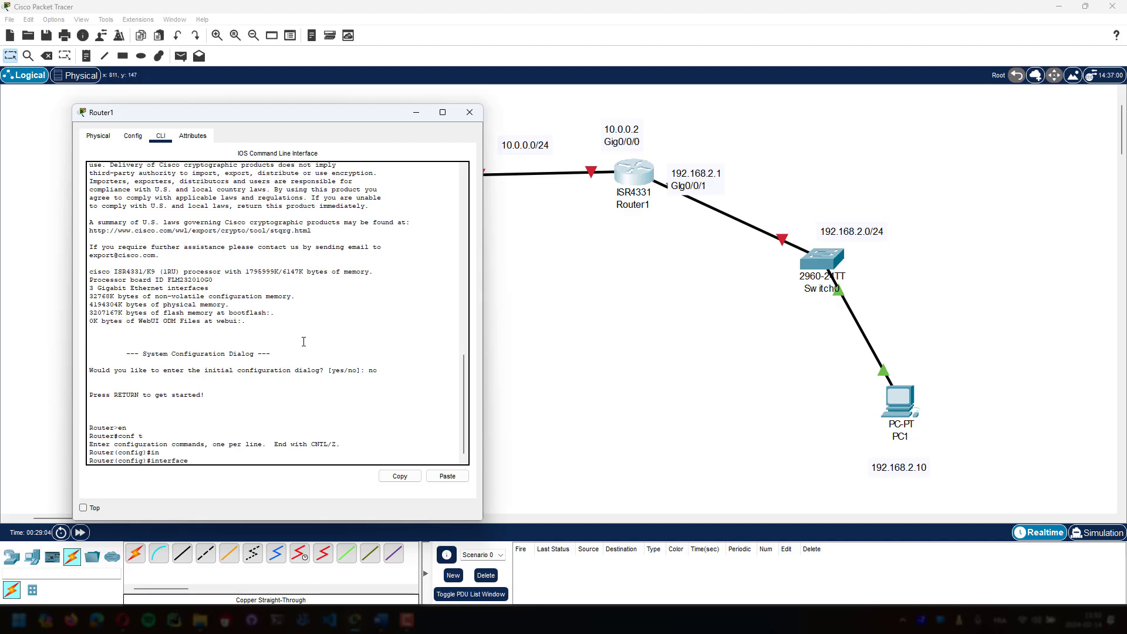
{"action": "type", "text": "g"}
{"action": "key", "text": "Tab"}
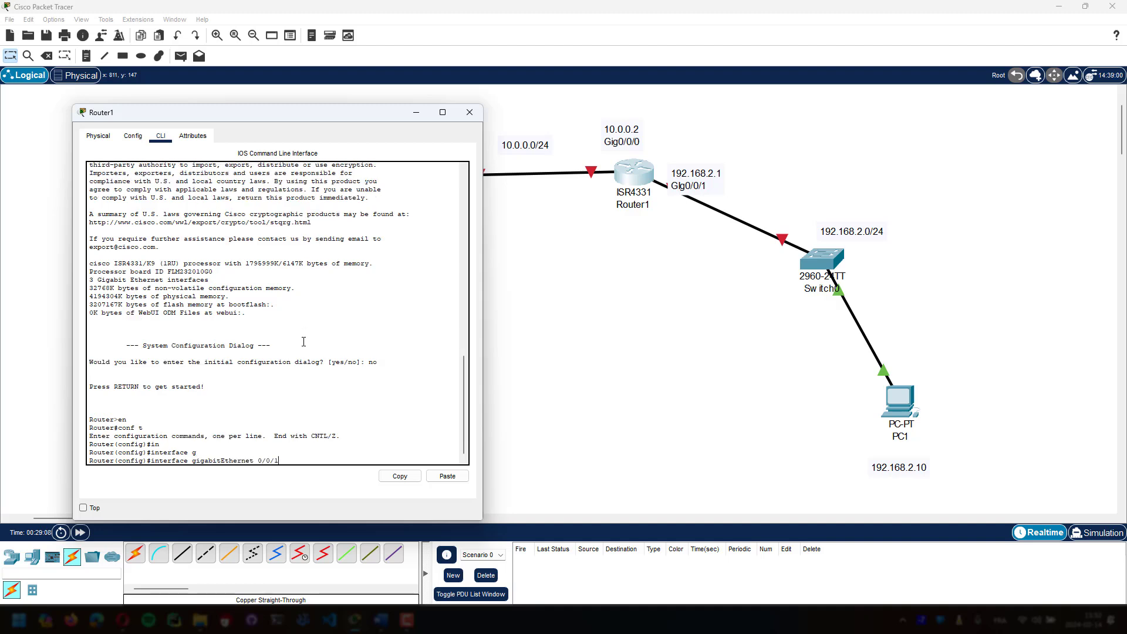
{"action": "key", "text": "Return"}
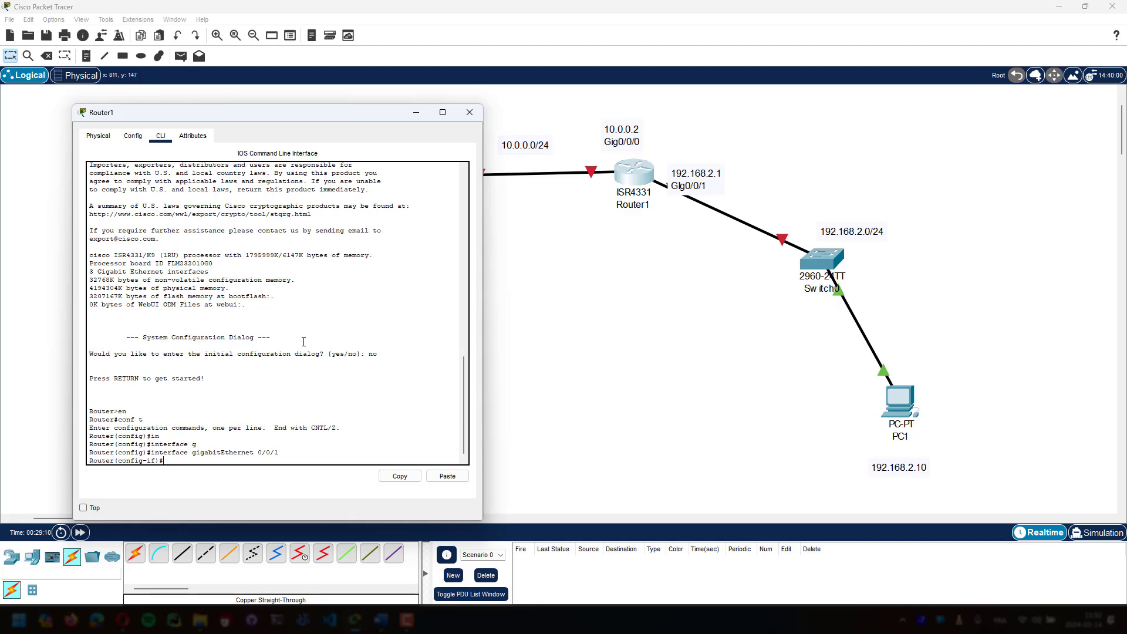
- Assign IP address 192.168.2.1 with subnet mask 255.255.255.0 to Router1's gigabitEthernet 0/0/1 interface
{"action": "type", "text": "dd"}
{"action": "key", "text": "Tab"}
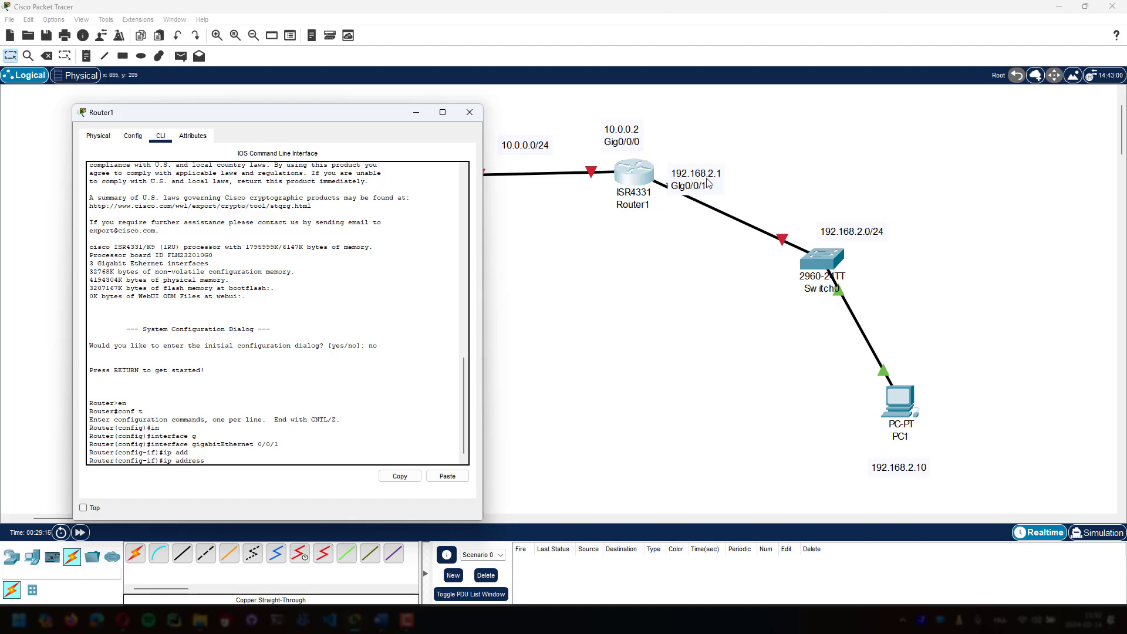
{"action": "type", "text": "192.168.2.1 255.255.255.0"}
{"action": "key", "text": "Return"}
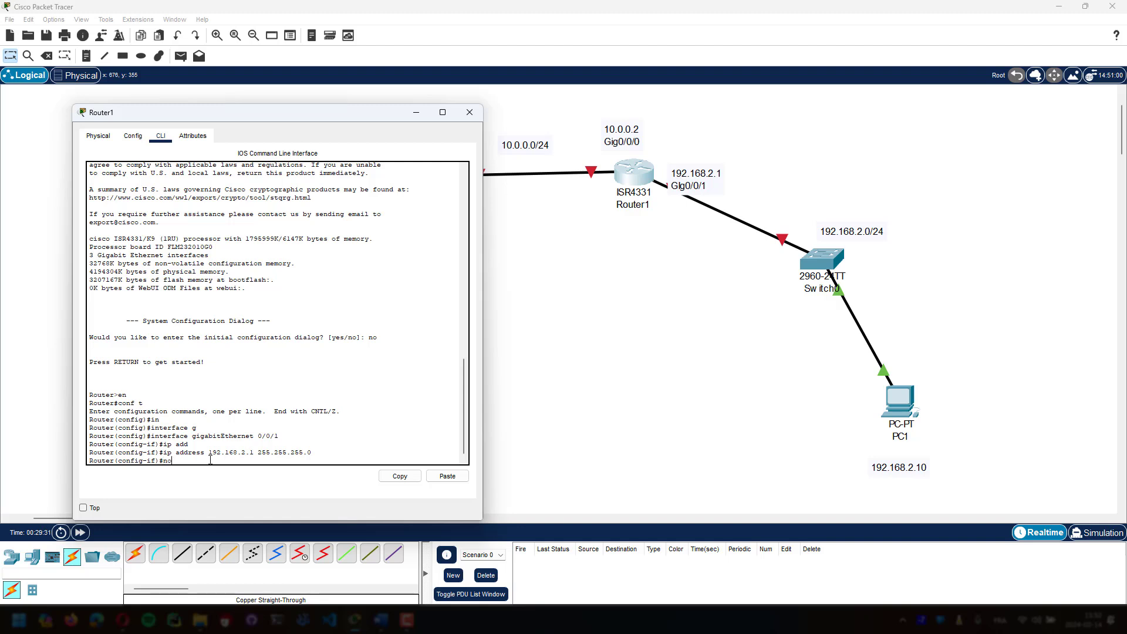
- Enable Router1's gigabitEthernet 0/0/1 interface with no shutdown, and leave configuration mode with end
{"action": "type", "text": "no sh"}
{"action": "key", "text": "Tab"}
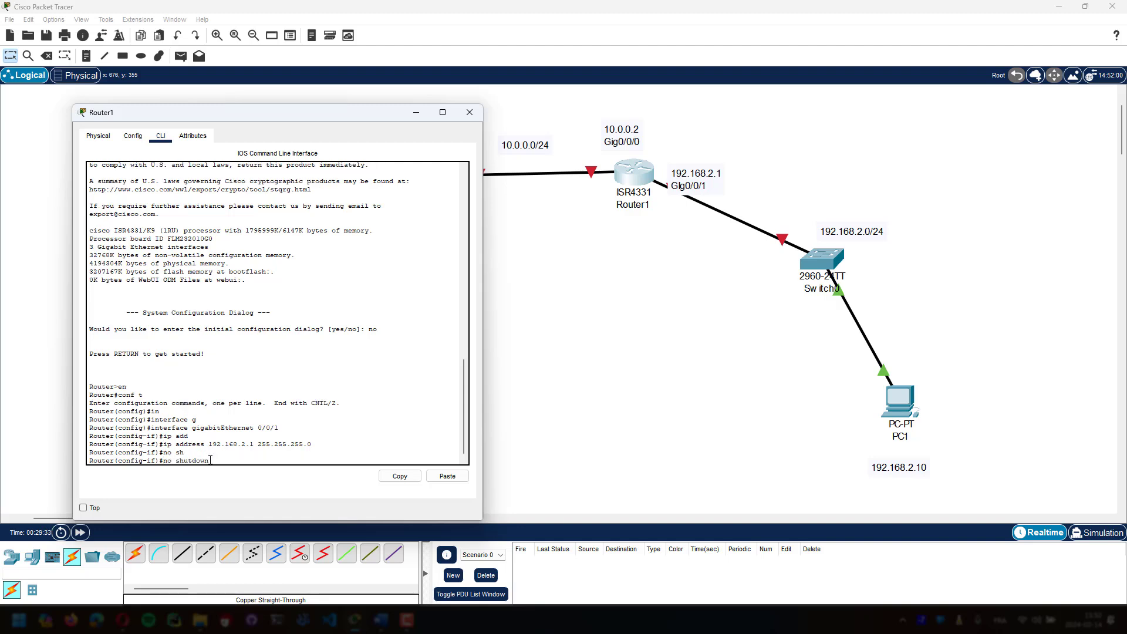
{"action": "key", "text": "Return"}
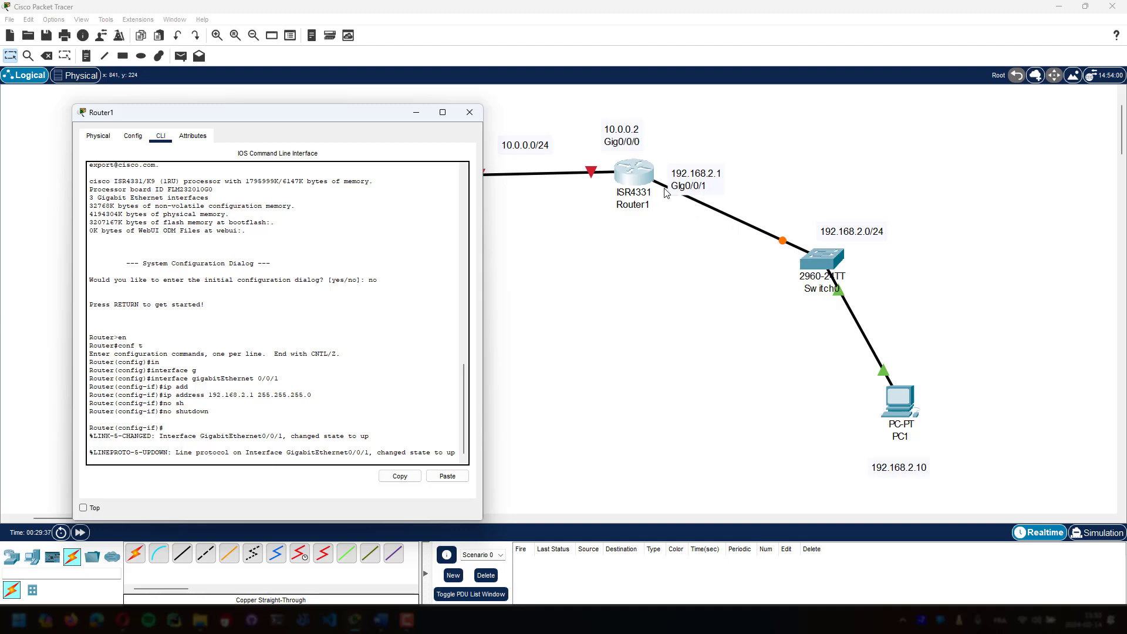
{"action": "key", "text": "Return"}
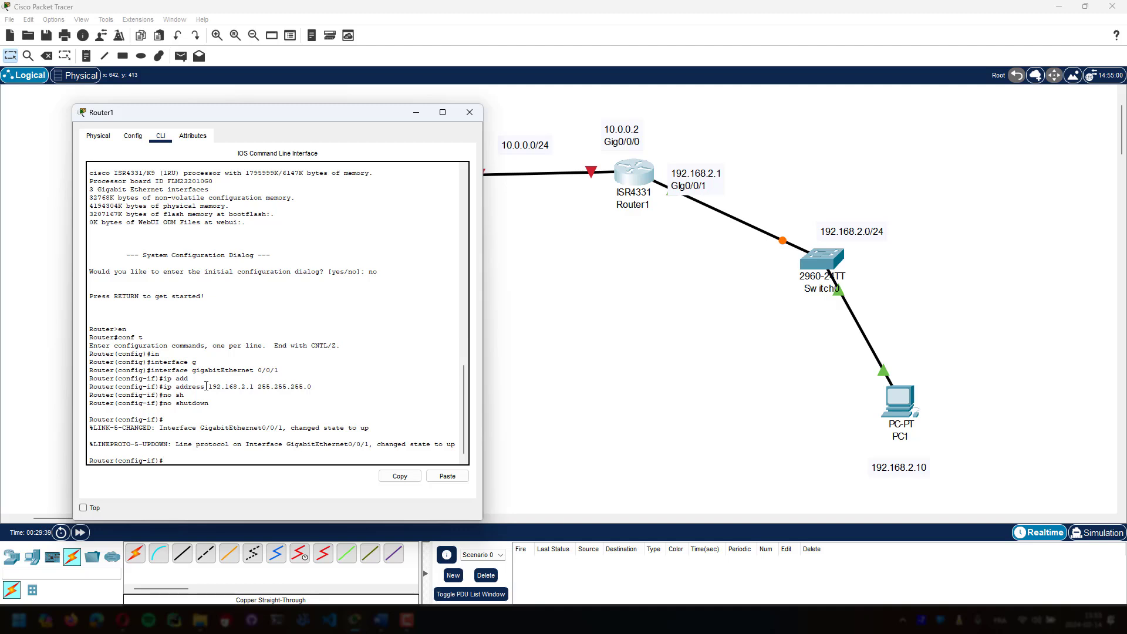
{"action": "type", "text": "end"}
{"action": "key", "text": "Return"}
{"action": "key", "text": "Return"}
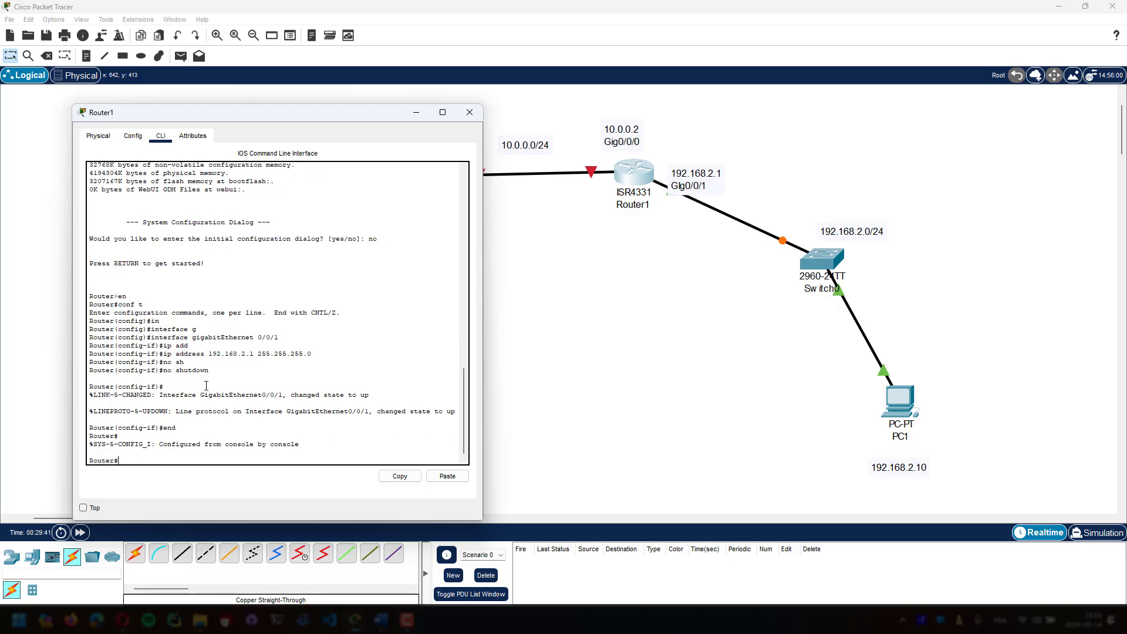
- Move the 192.168.2.1 Gig0/0/1 note up clear of Router1's link marker, and reopen Router1's command line
{"action": "left_click_drag", "start_coordinate": [704, 180], "coordinate": [707, 154]}
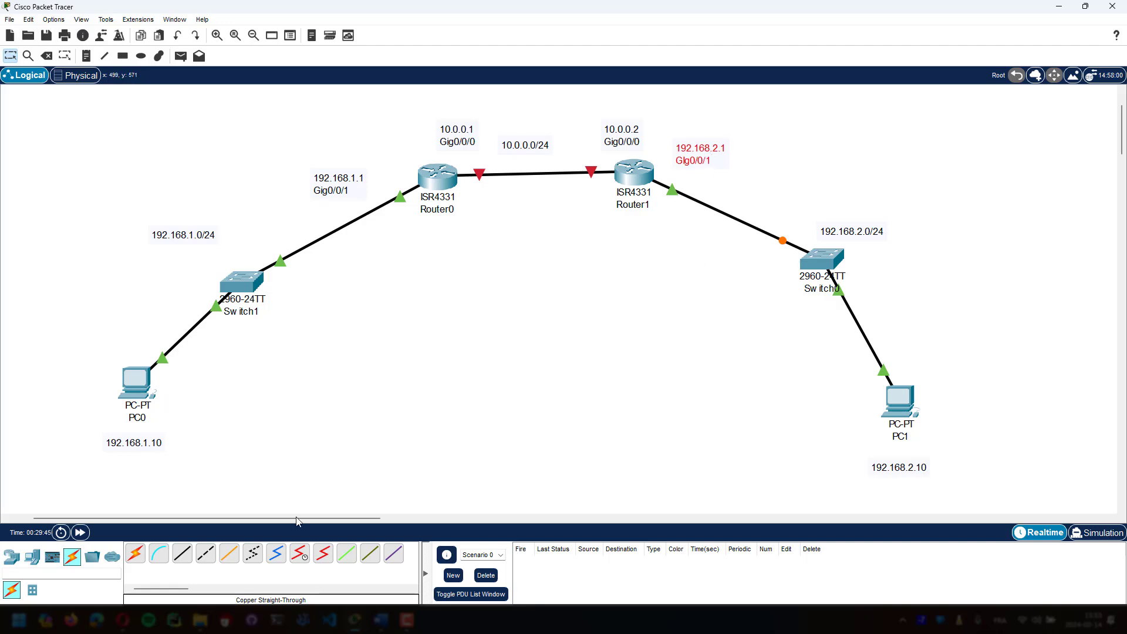
{"action": "left_click", "coordinate": [630, 169]}
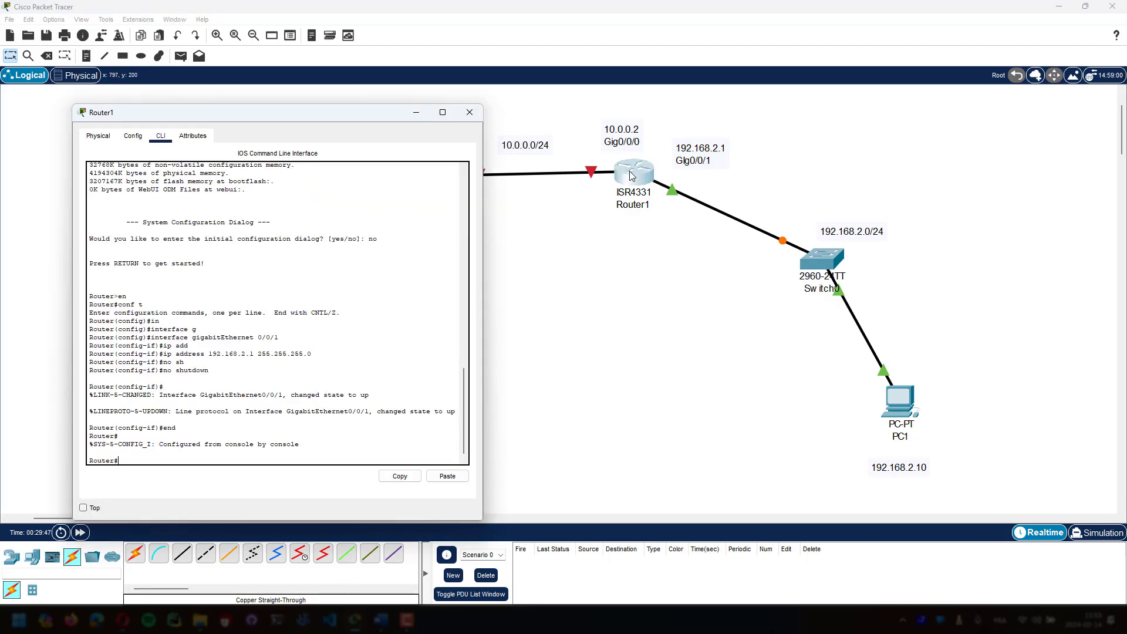
- Ping PC1 at 192.168.2.10 twice from Router1's command line
{"action": "left_click", "coordinate": [145, 456]}
{"action": "type", "text": "ping 192.168.2.10"}
{"action": "key", "text": "Return"}
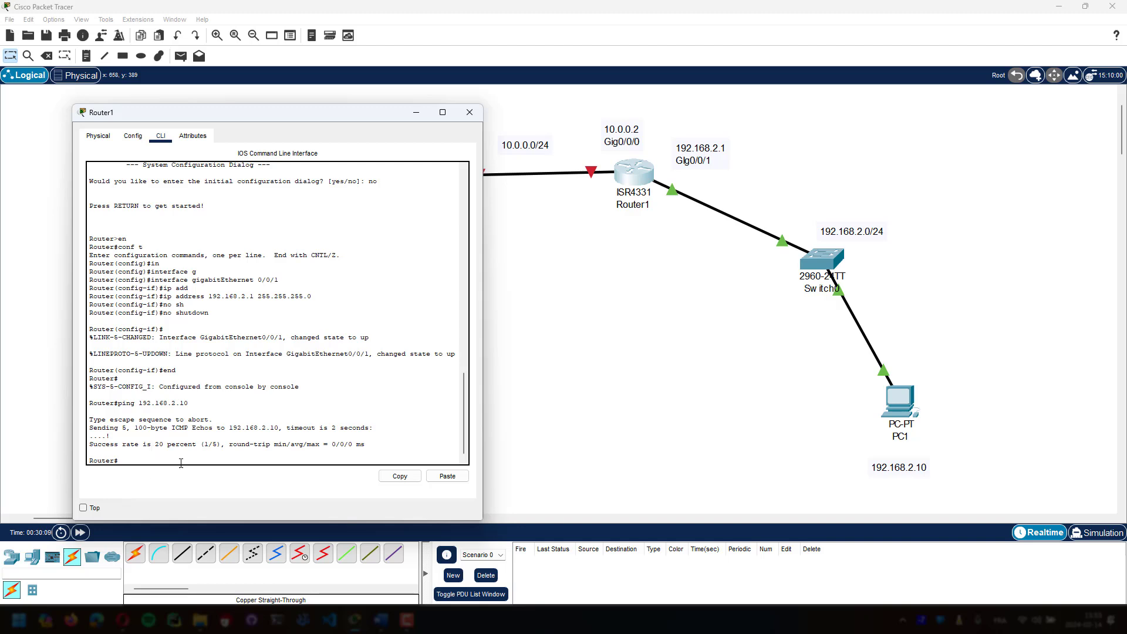
{"action": "key", "text": "Up"}
{"action": "key", "text": "Return"}
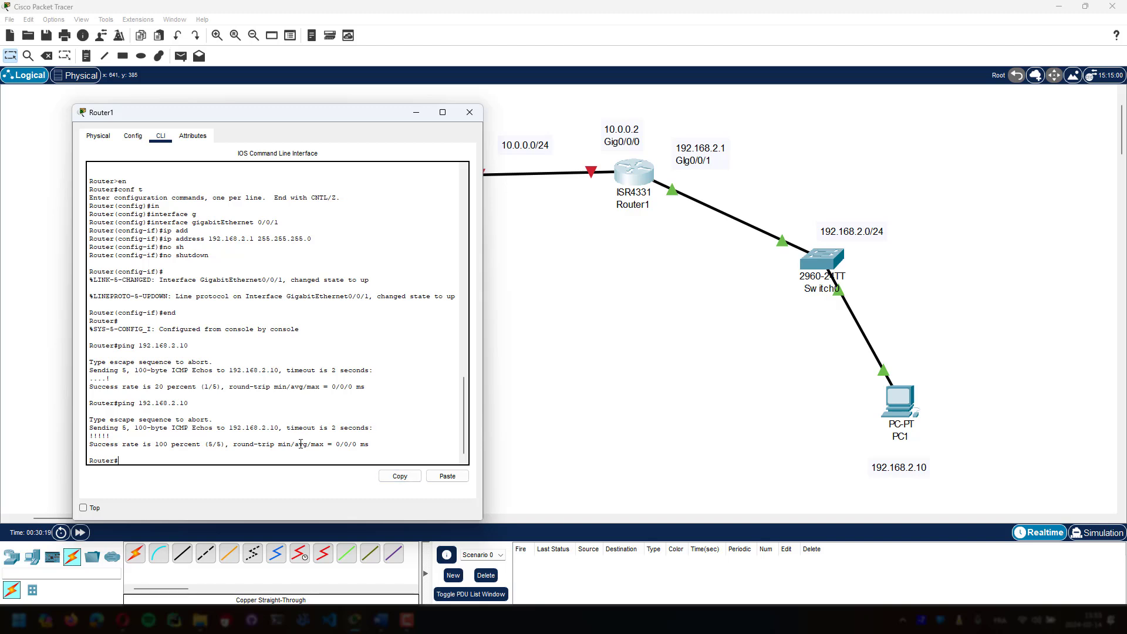
- Enter interface configuration mode for gigabitEthernet 0/0/0 on Router1 from global configuration mode
{"action": "left_click_drag", "start_coordinate": [252, 117], "coordinate": [863, 129]}
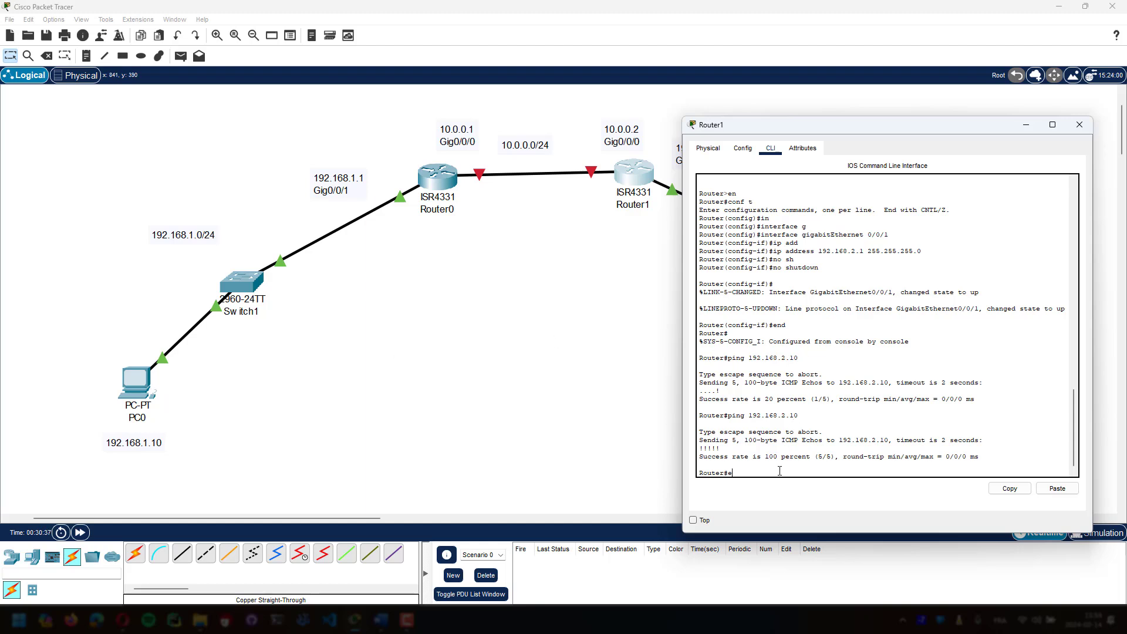
{"action": "type", "text": "n"}
{"action": "key", "text": "Return"}
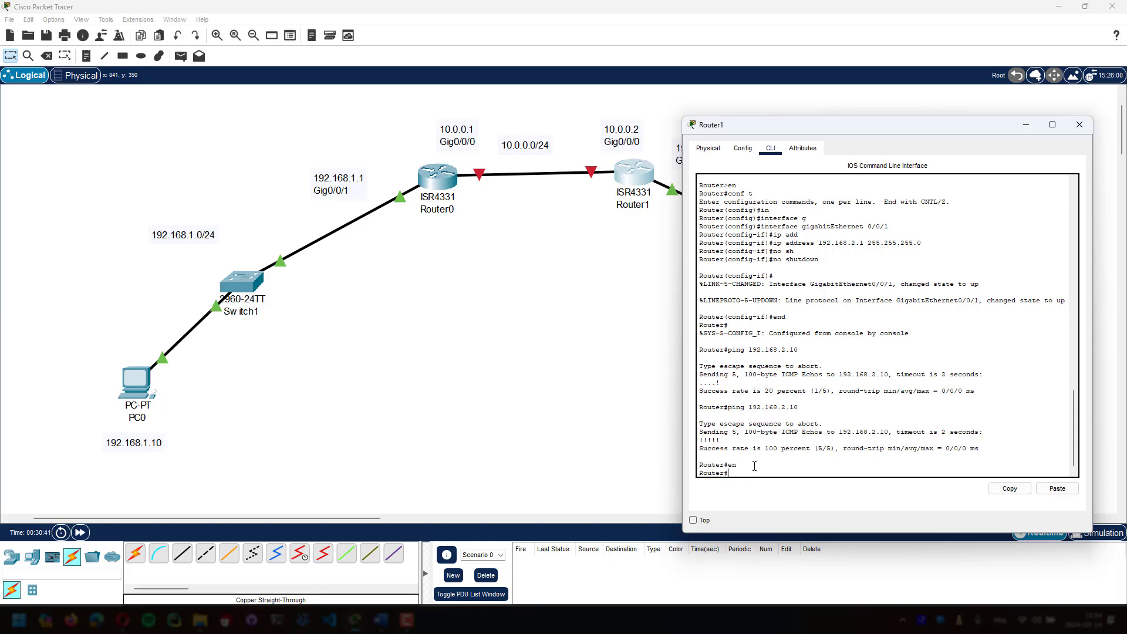
{"action": "type", "text": "conf t"}
{"action": "key", "text": "Return"}
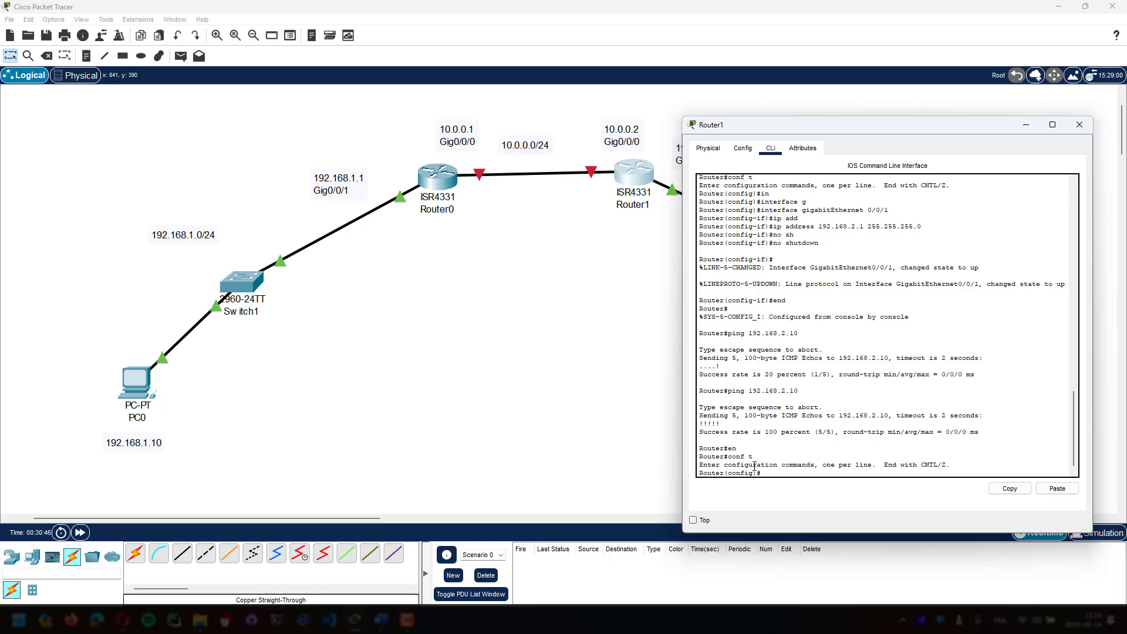
{"action": "type", "text": "in"}
{"action": "key", "text": "Tab"}
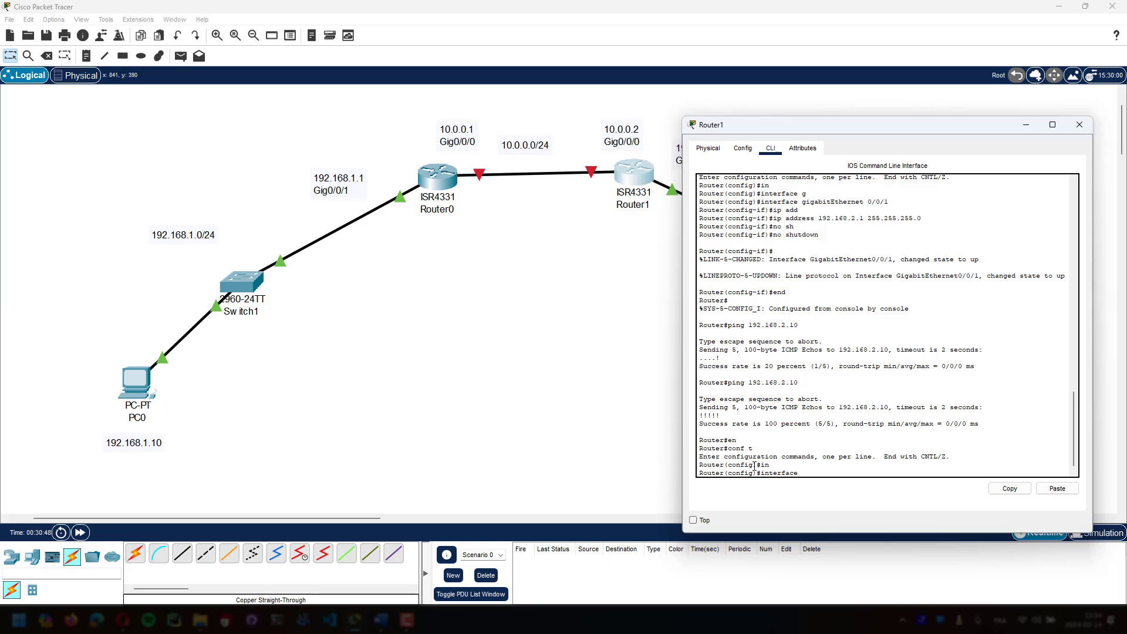
{"action": "type", "text": "g"}
{"action": "key", "text": "Tab"}
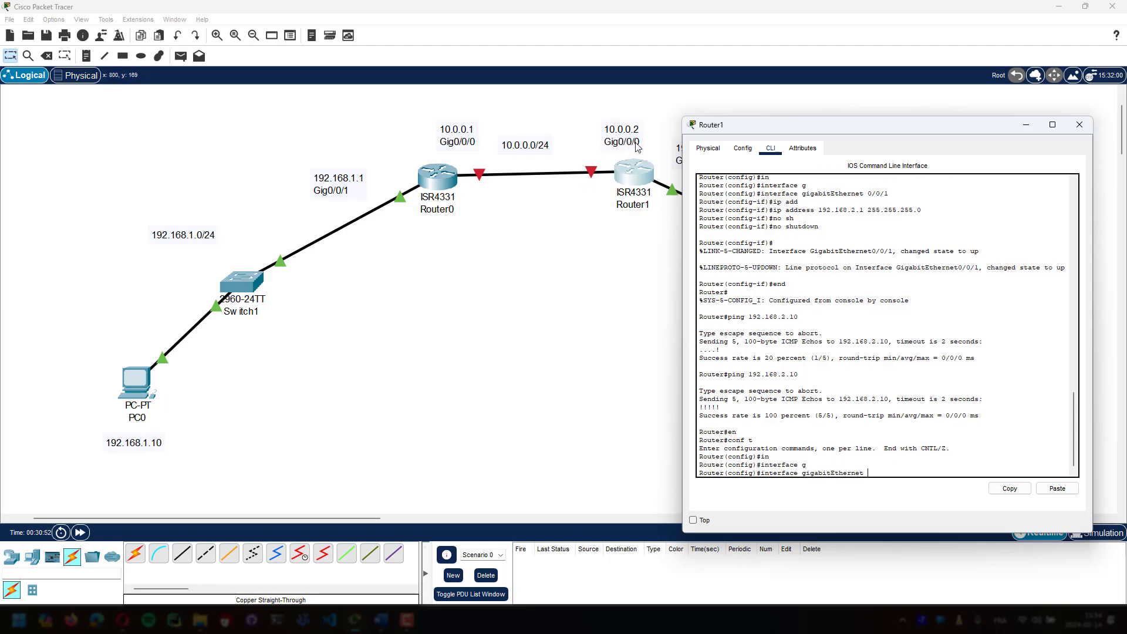
{"action": "type", "text": "0/0/0"}
{"action": "key", "text": "Return"}
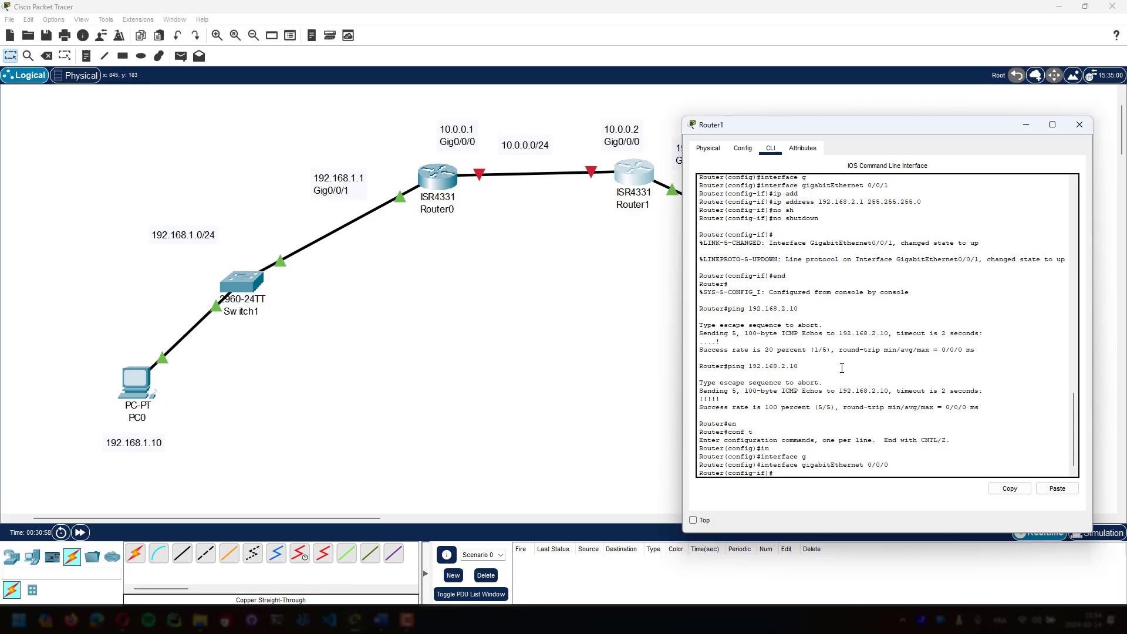
- Assign IP address 10.0.0.2 with subnet mask 255.255.255.0 to Router1's gigabitEthernet 0/0/0 interface
{"action": "type", "text": "ip add"}
{"action": "key", "text": "Tab"}
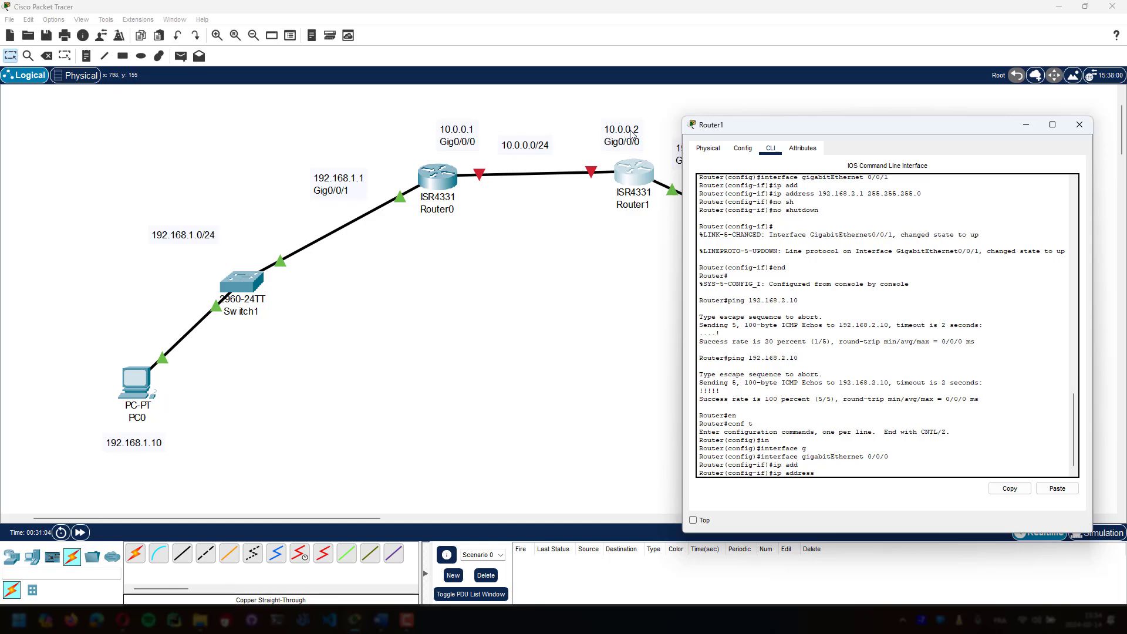
{"action": "type", "text": "10.0.0.2 255.255.255.0"}
{"action": "key", "text": "Return"}
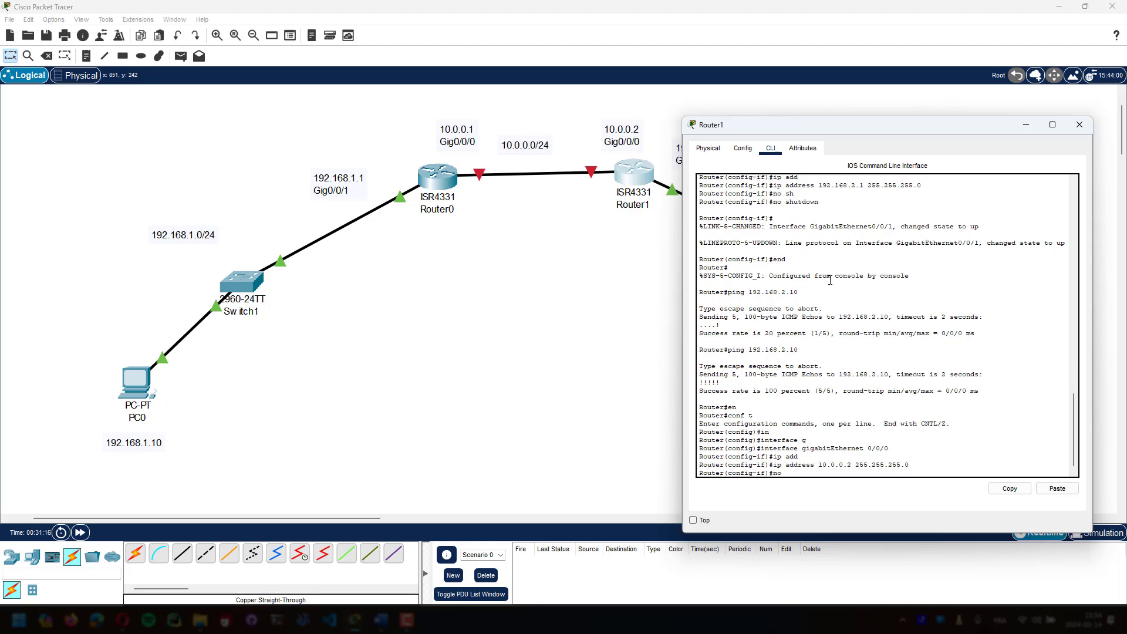
- Enable Router1's gigabitEthernet 0/0/0 interface with no shutdown, leave configuration mode with end, and close Router1's window
{"action": "type", "text": "no sh"}
{"action": "key", "text": "Tab"}
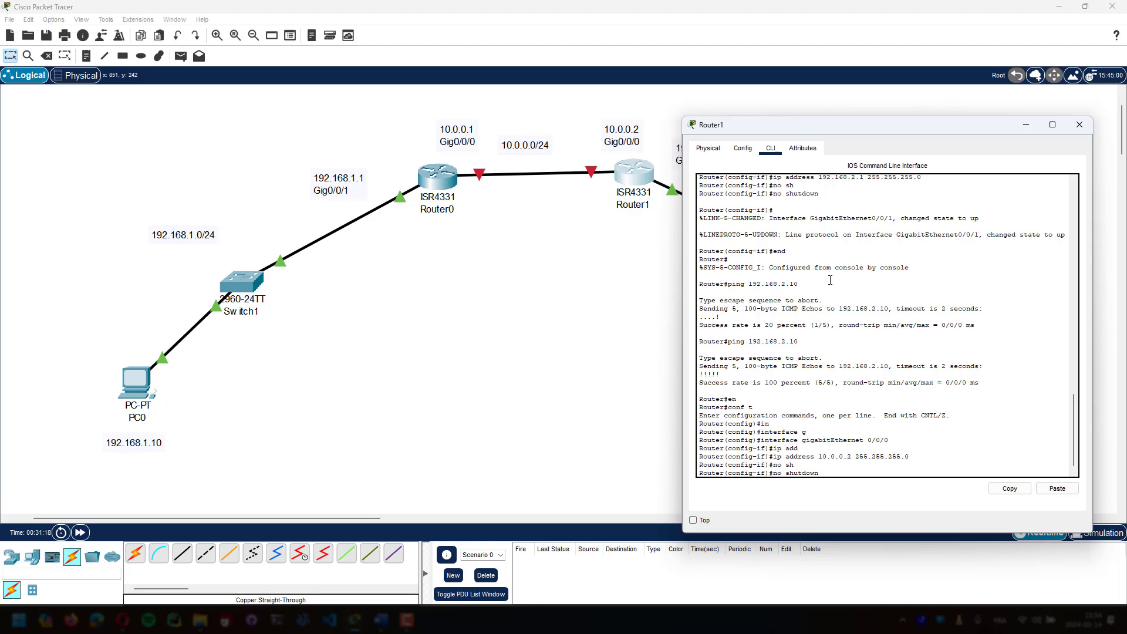
{"action": "key", "text": "Return"}
{"action": "key", "text": "Return"}
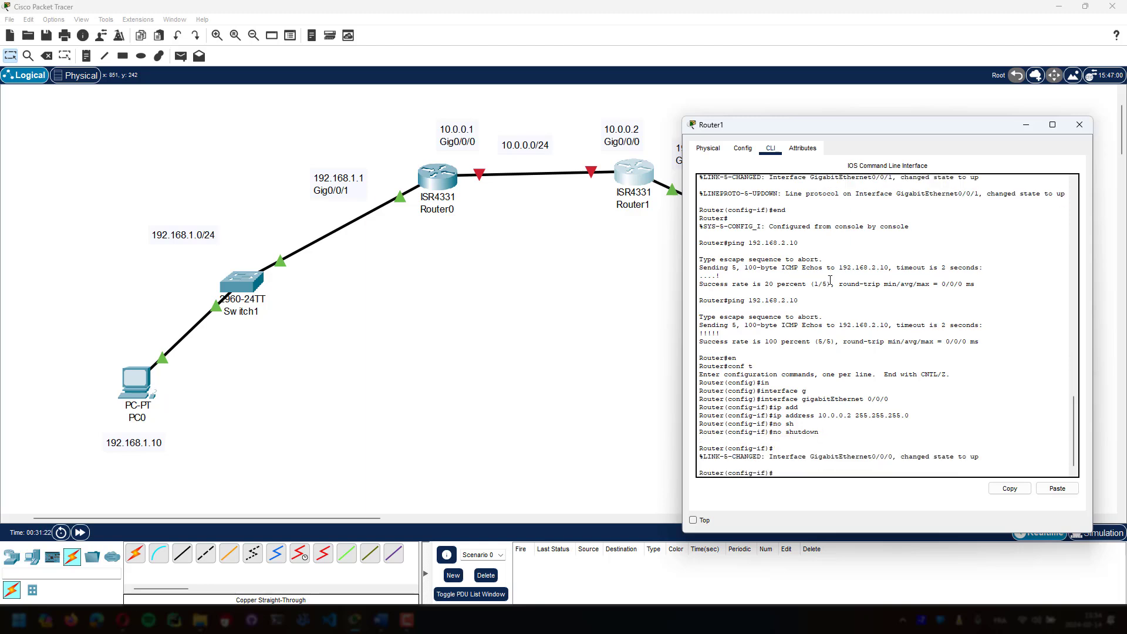
{"action": "key", "text": "Return"}
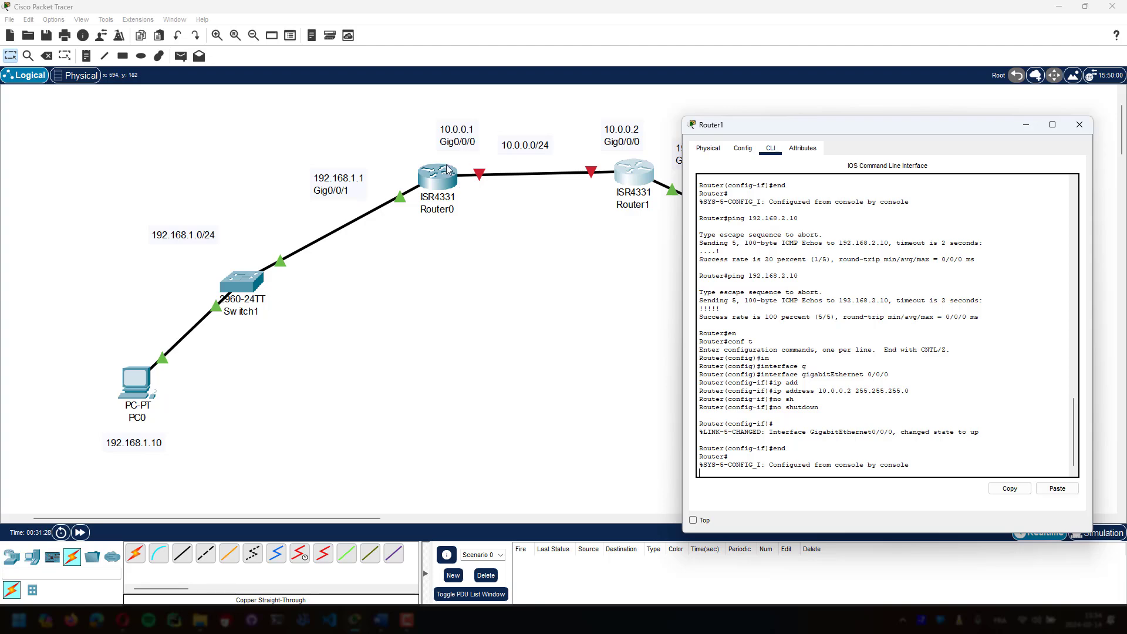
{"action": "left_click", "coordinate": [1080, 126]}
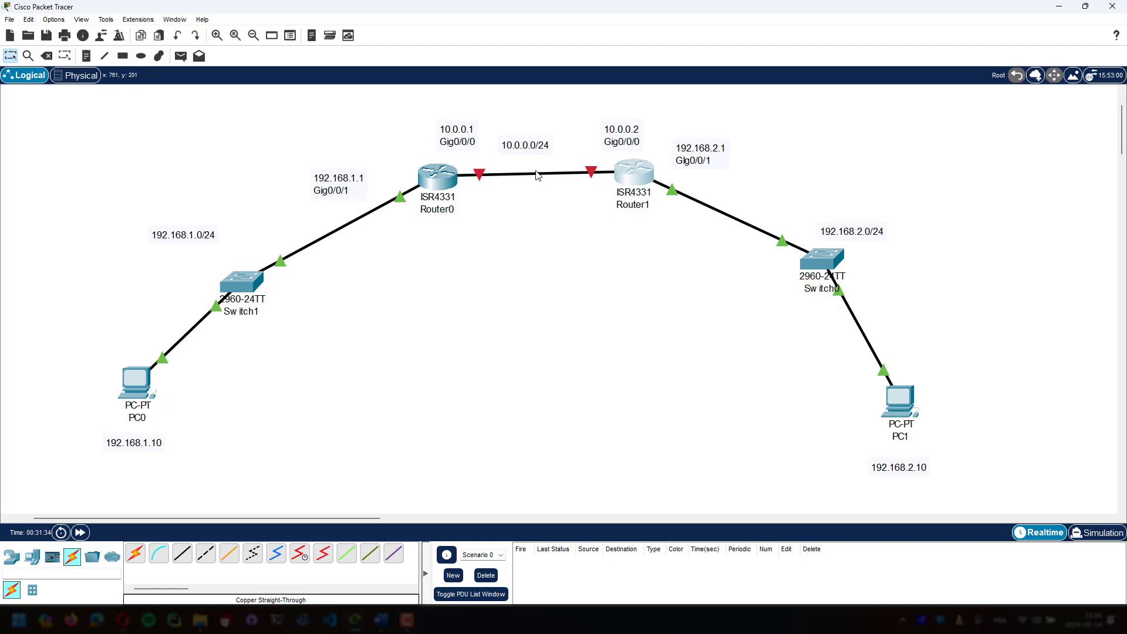
- Open Router0's command line and enter interface configuration mode for gigabitEthernet 0/0/0
{"action": "left_click", "coordinate": [449, 184]}
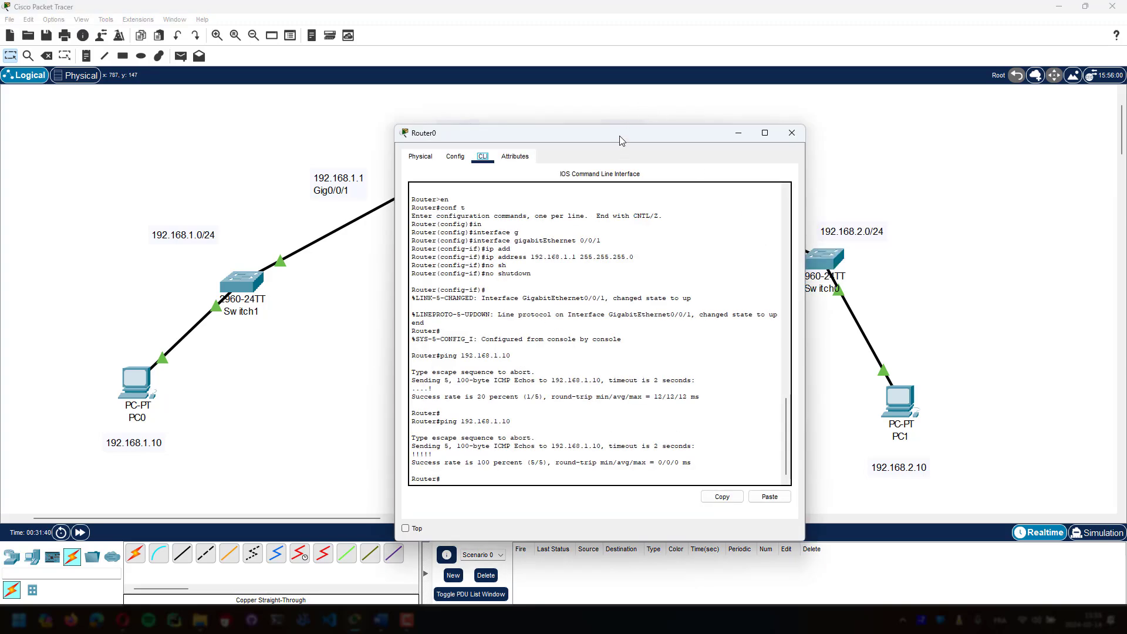
{"action": "left_click_drag", "start_coordinate": [620, 140], "coordinate": [771, 107]}
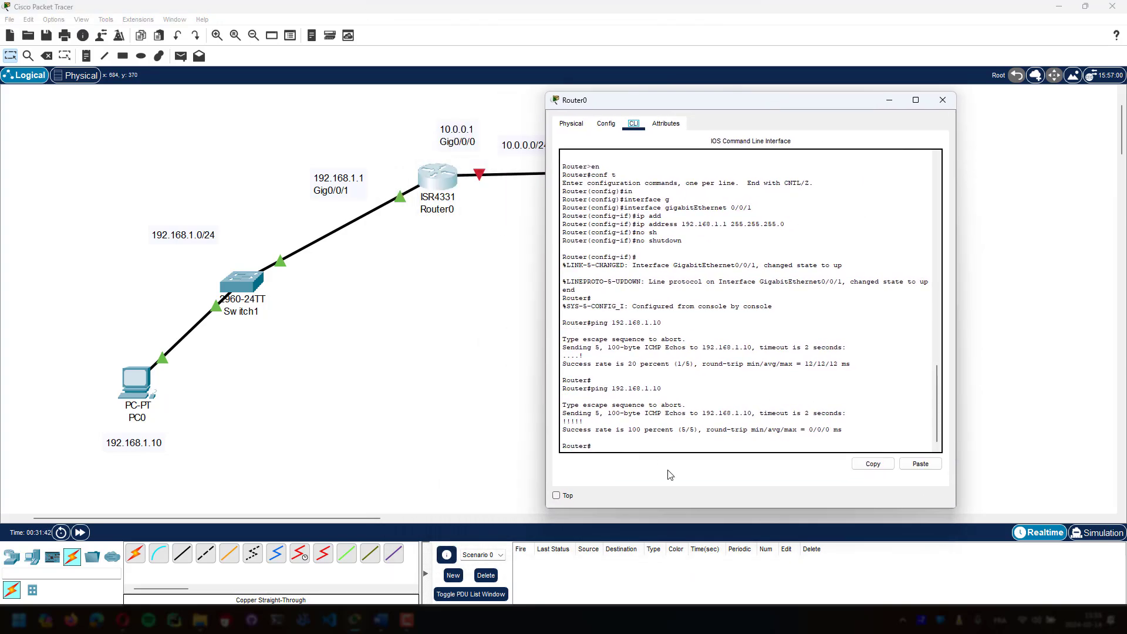
{"action": "left_click", "coordinate": [656, 450]}
{"action": "type", "text": "conf t"}
{"action": "key", "text": "Return"}
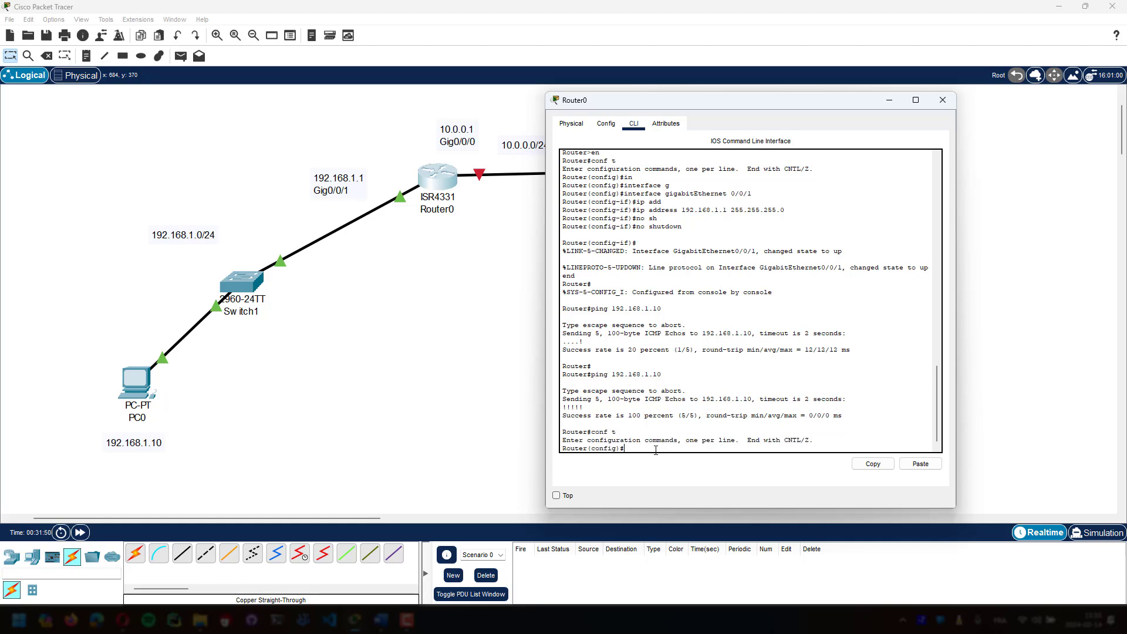
{"action": "type", "text": "in"}
{"action": "key", "text": "Tab"}
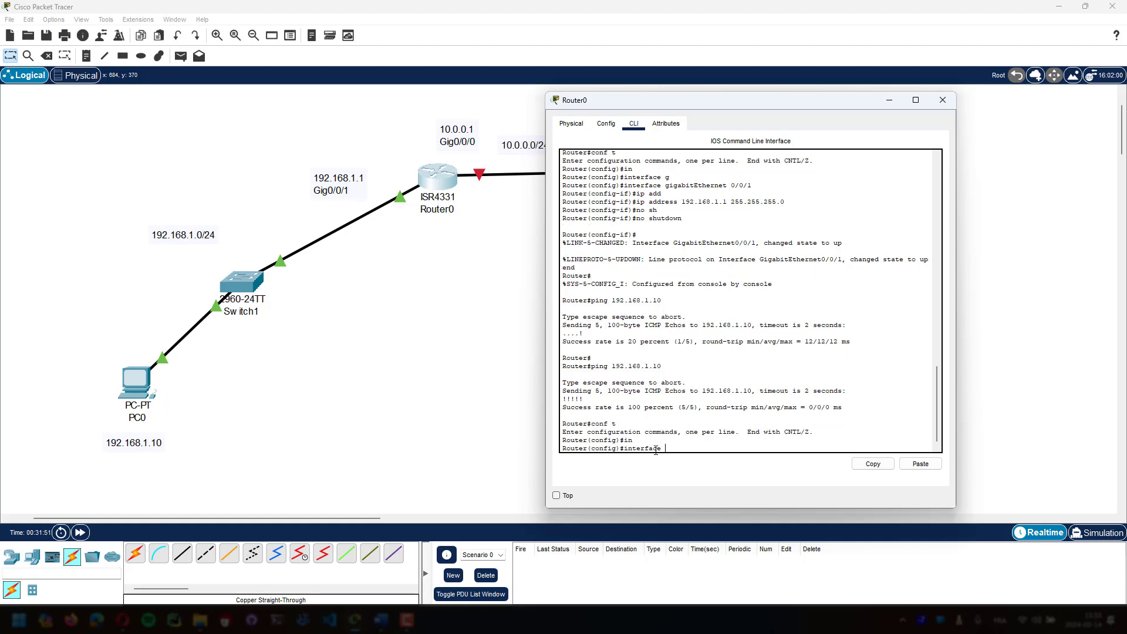
{"action": "type", "text": "goi"}
{"action": "type", "text": "i"}
{"action": "key", "text": "Tab"}
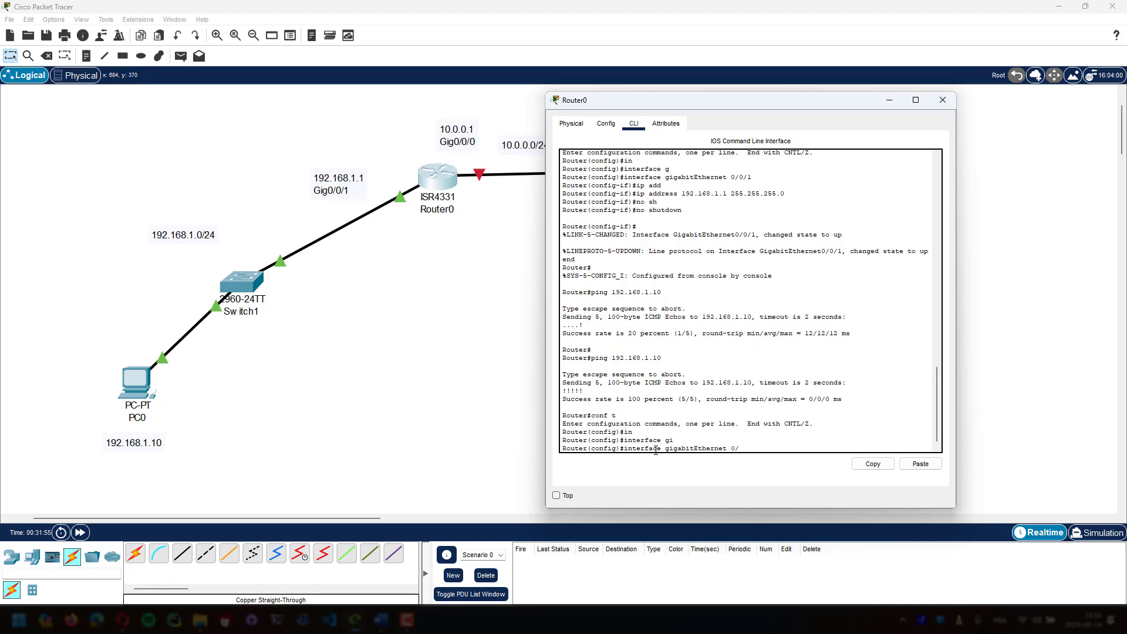
{"action": "type", "text": "0/0/0"}
{"action": "key", "text": "Return"}
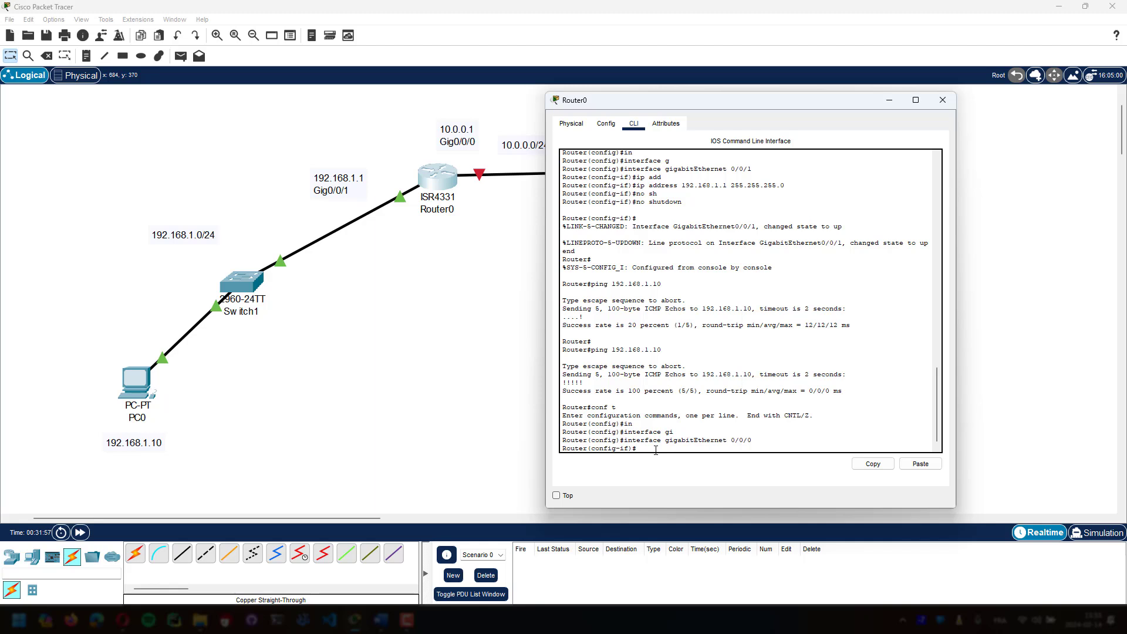
- Assign IP address 10.0.0.1 with subnet mask 255.255.255.0 to Router0's gigabitEthernet 0/0/0 interface
{"action": "type", "text": "ip add"}
{"action": "key", "text": "Tab"}
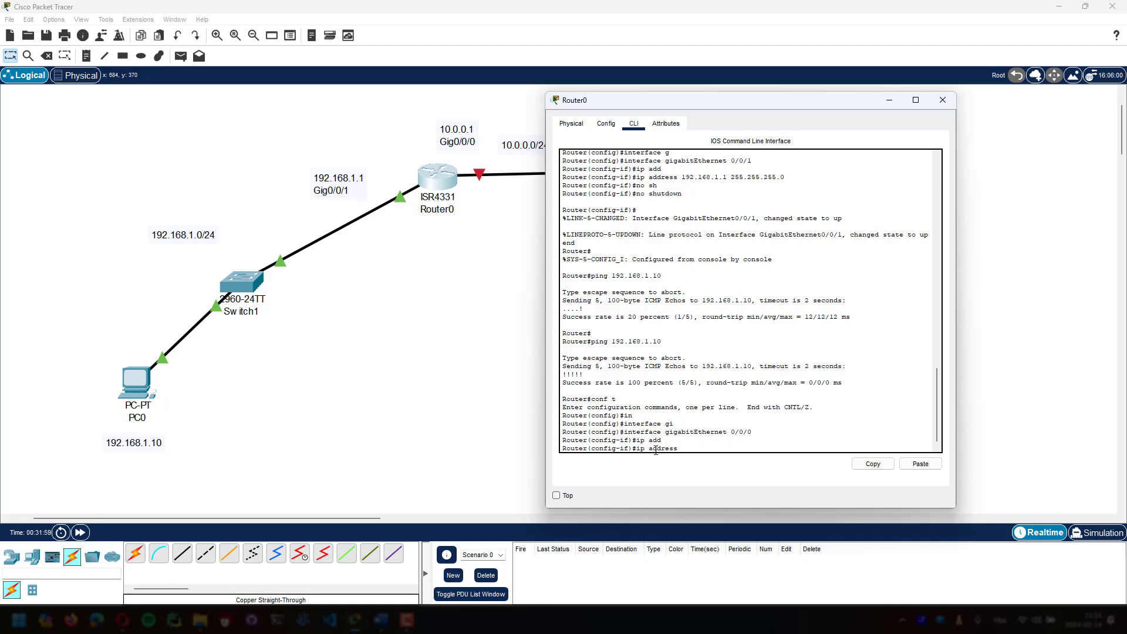
{"action": "type", "text": "10.0.0.1 255.255.255.0"}
{"action": "key", "text": "Return"}
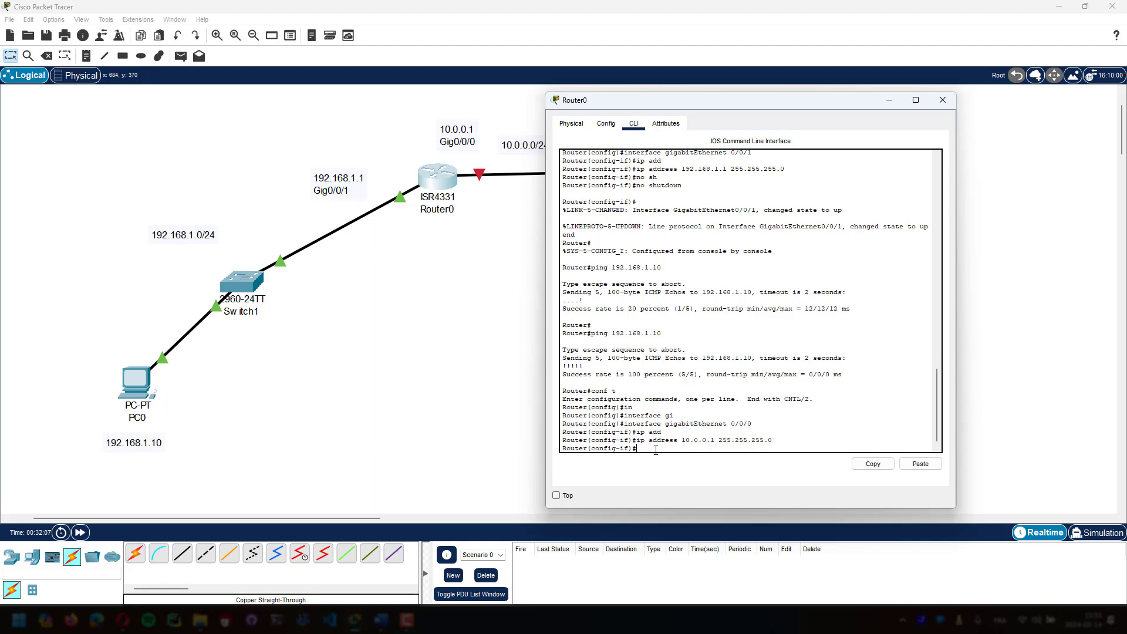
- Enable Router0's gigabitEthernet 0/0/0 interface with no shutdown, and leave configuration mode with end
{"action": "type", "text": "no shu"}
{"action": "key", "text": "Tab"}
{"action": "key", "text": "Return"}
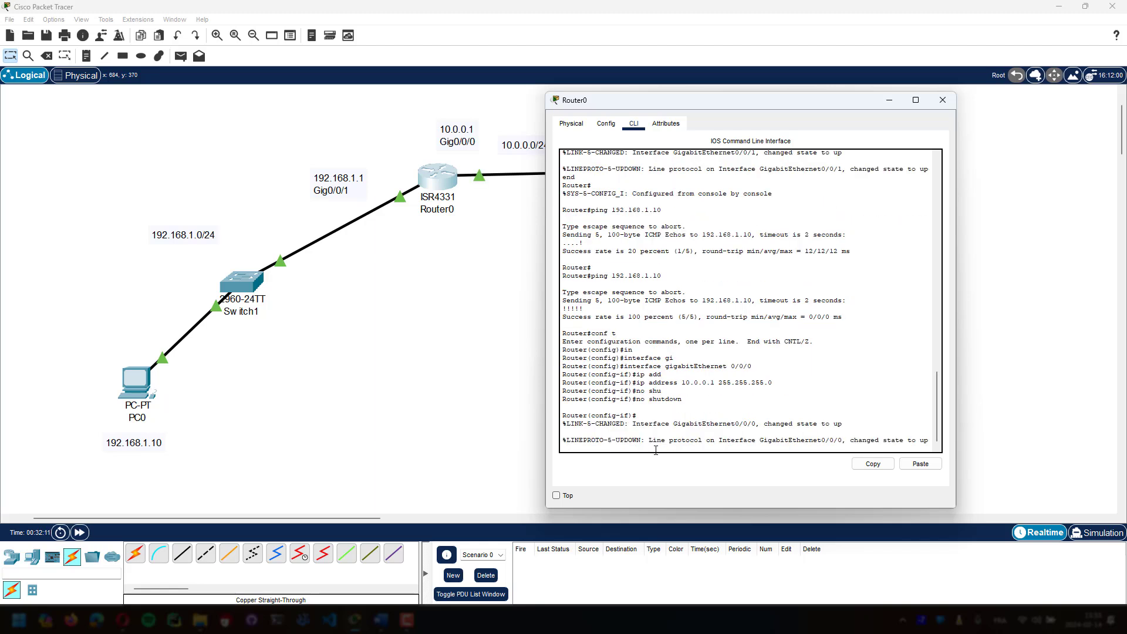
{"action": "key", "text": "Return"}
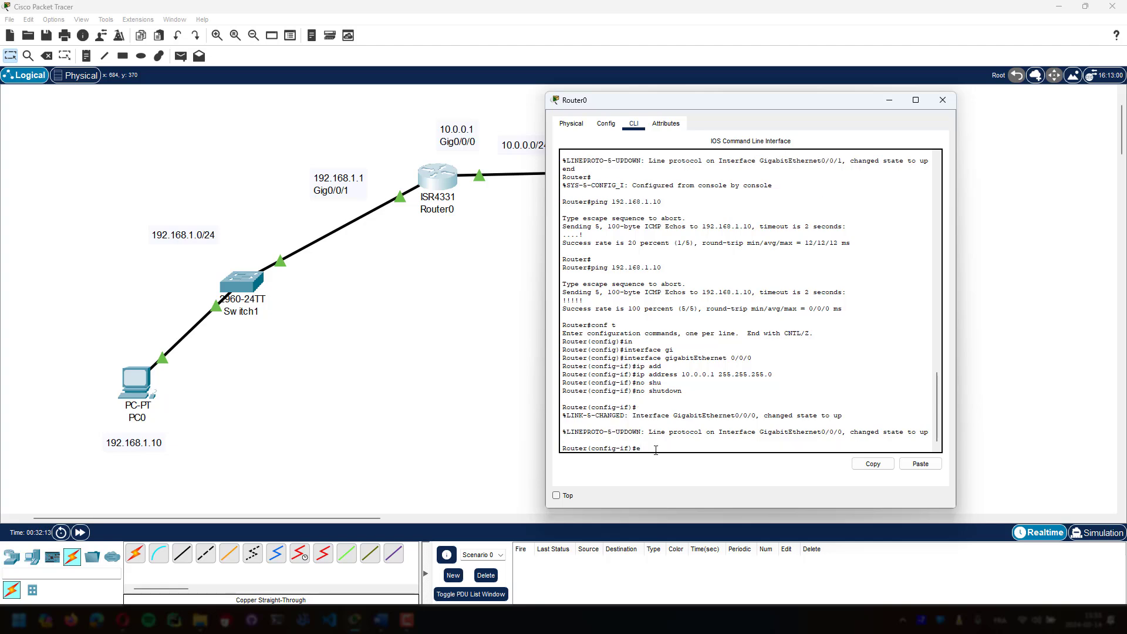
{"action": "type", "text": "end"}
{"action": "key", "text": "Return"}
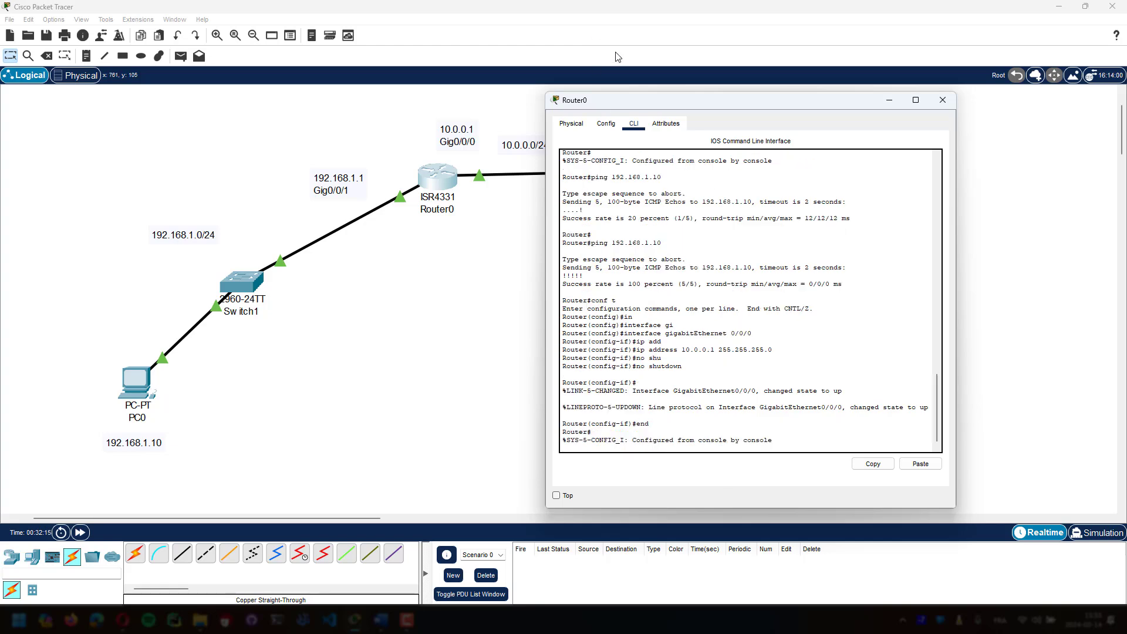
- Ping Router1 at 10.0.0.2 twice from Router0's command line, and close Router0's window
{"action": "left_click_drag", "start_coordinate": [663, 99], "coordinate": [497, 248]}
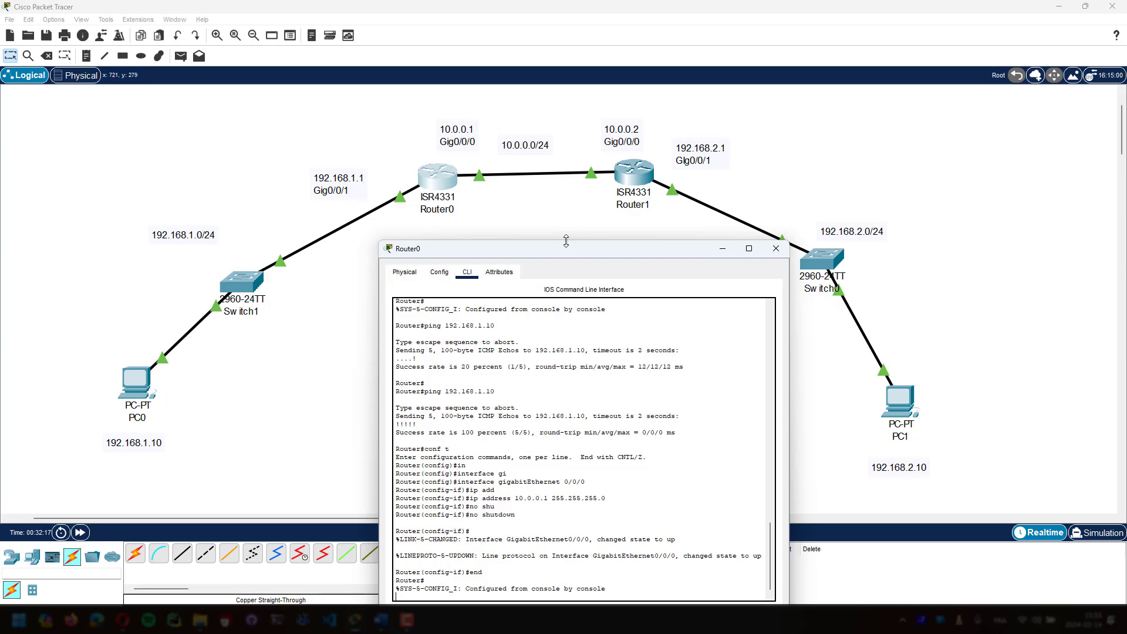
{"action": "mouse_move", "coordinate": [571, 242]}
{"action": "left_mouse_down"}
{"action": "mouse_move", "coordinate": [574, 340]}
{"action": "mouse_move", "coordinate": [583, 241]}
{"action": "left_mouse_up"}
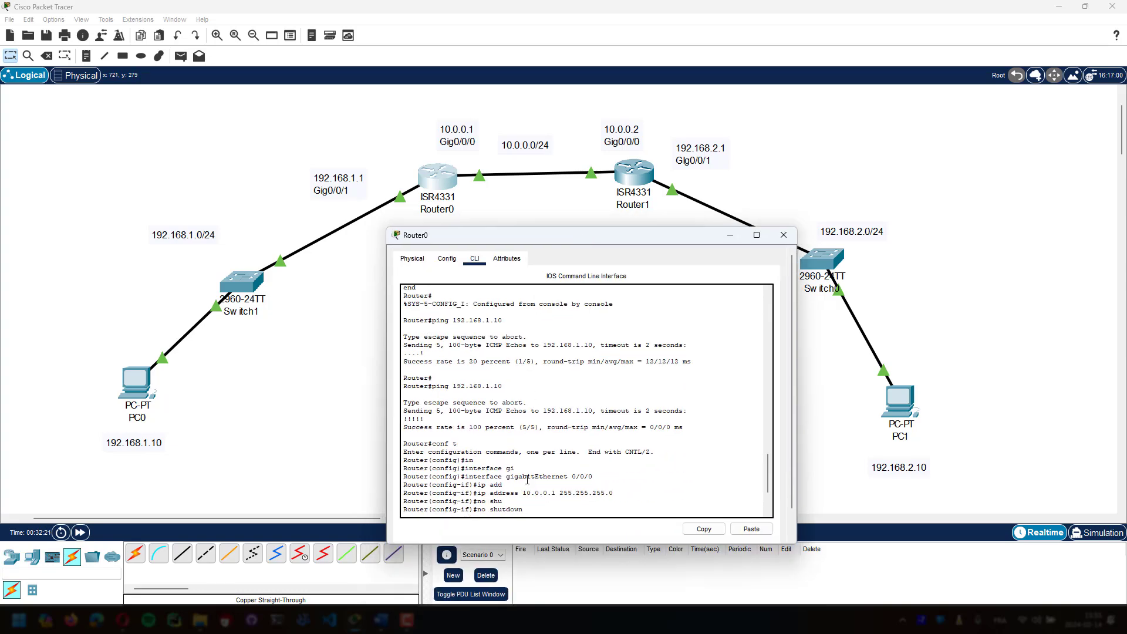
{"action": "left_click", "coordinate": [566, 510]}
{"action": "key", "text": "Return"}
{"action": "type", "text": "p"}
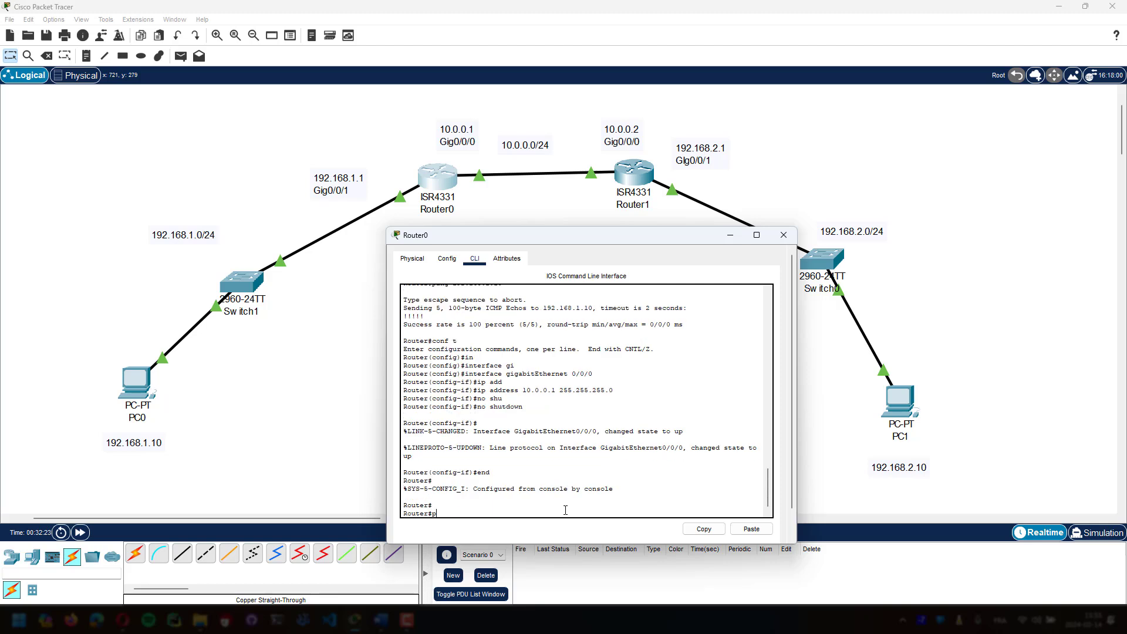
{"action": "type", "text": "ing 10.0.0.2"}
{"action": "key", "text": "Return"}
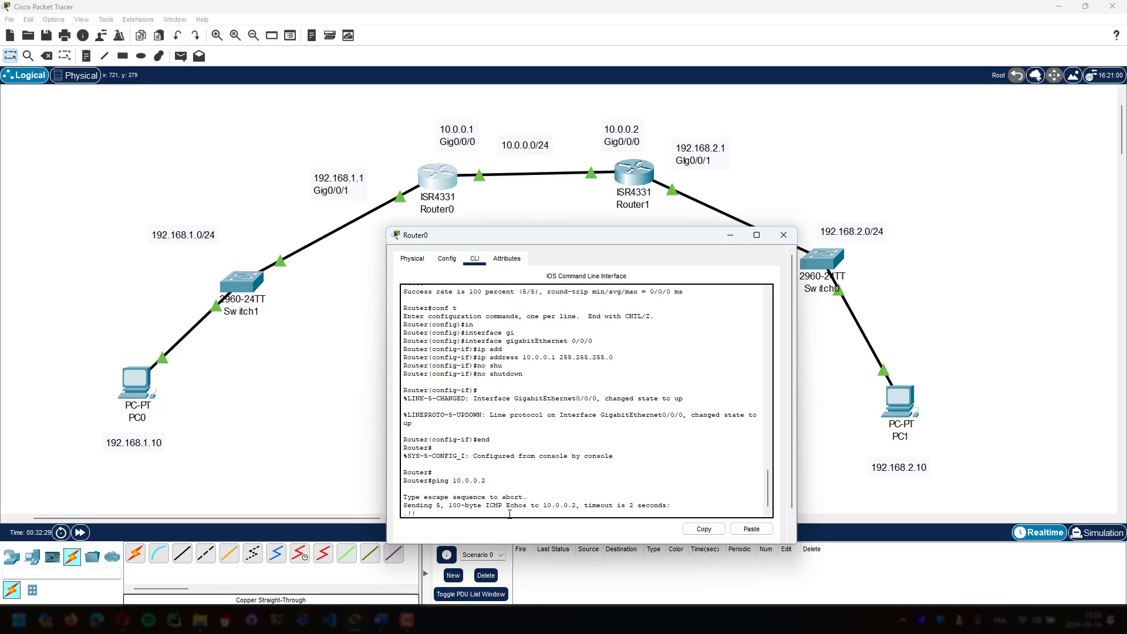
{"action": "key", "text": "Up"}
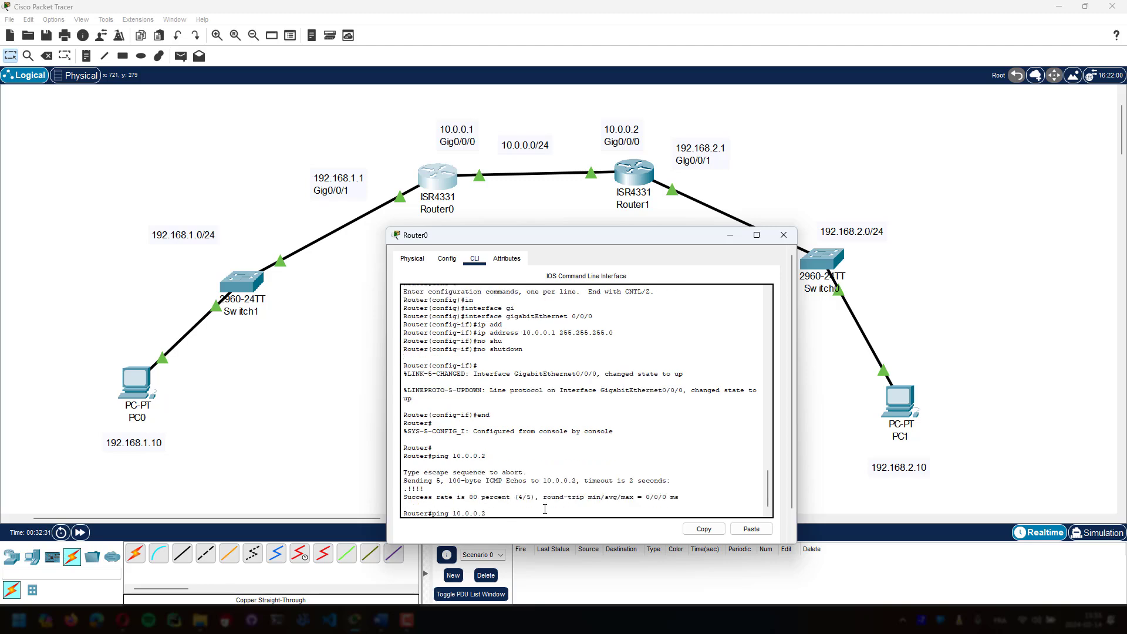
{"action": "key", "text": "Return"}
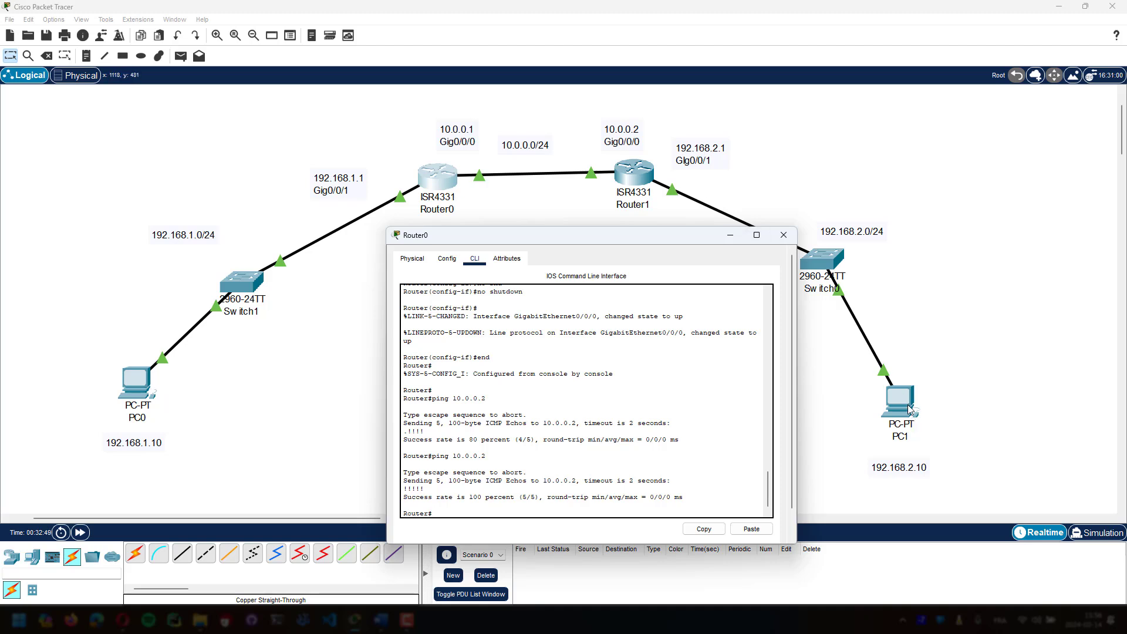
{"action": "left_click", "coordinate": [784, 235]}
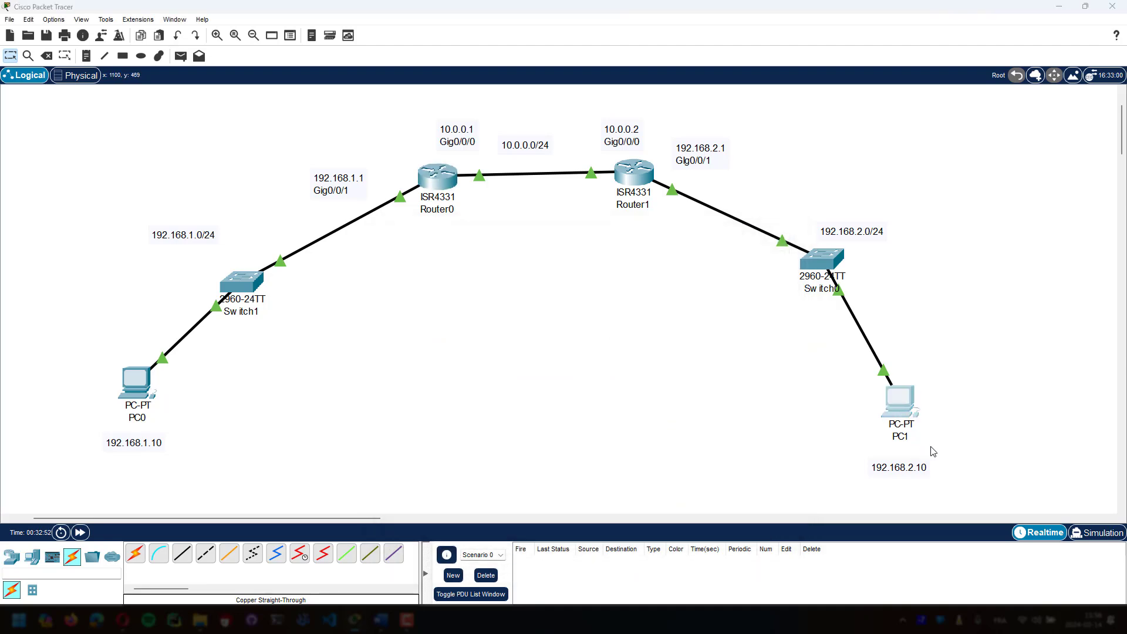
- Ping PC0 at 192.168.1.10 from PC1's Command Prompt, and close PC1's window
{"action": "left_click", "coordinate": [901, 404]}
{"action": "left_click_drag", "start_coordinate": [640, 131], "coordinate": [617, 207]}
{"action": "left_click", "coordinate": [647, 278]}
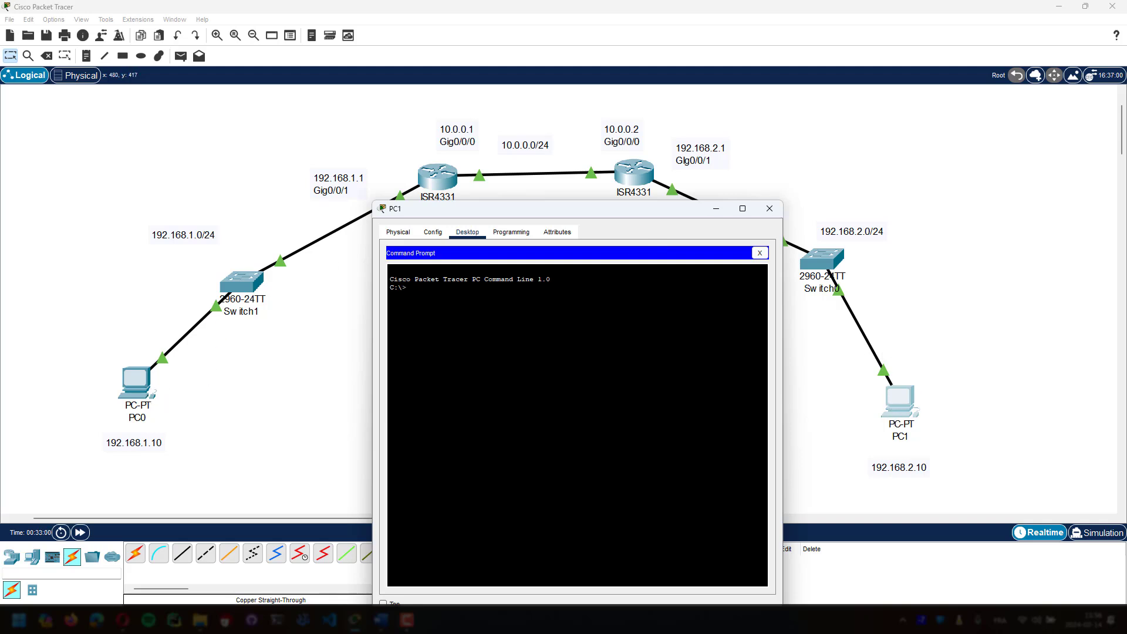
{"action": "type", "text": "ping 192.168.1.10"}
{"action": "key", "text": "Return"}
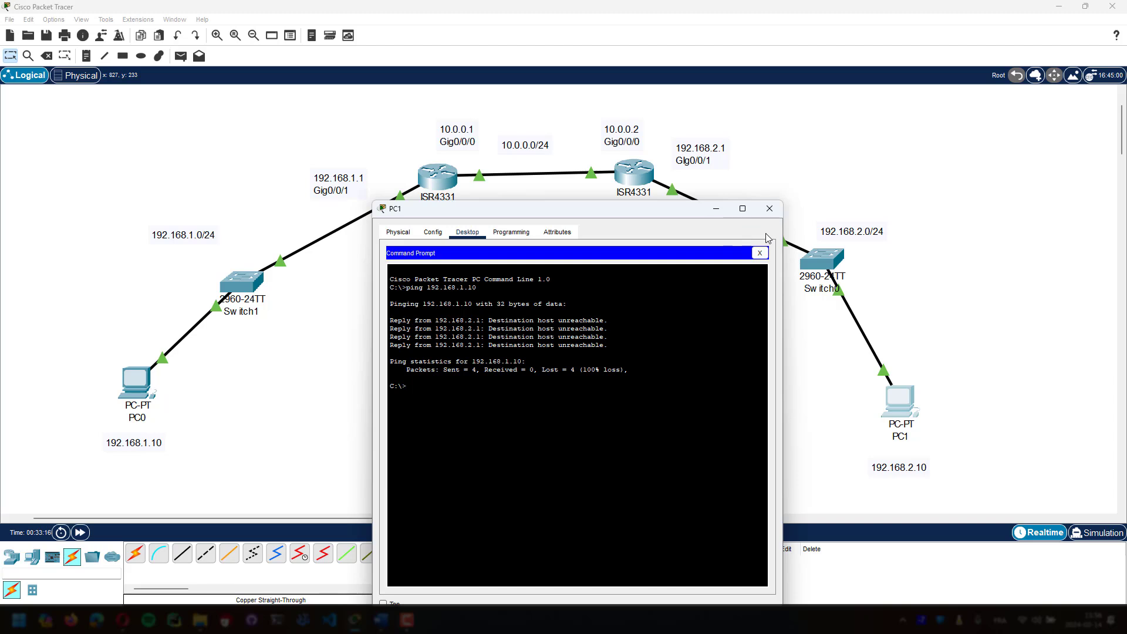
{"action": "left_click", "coordinate": [769, 208]}
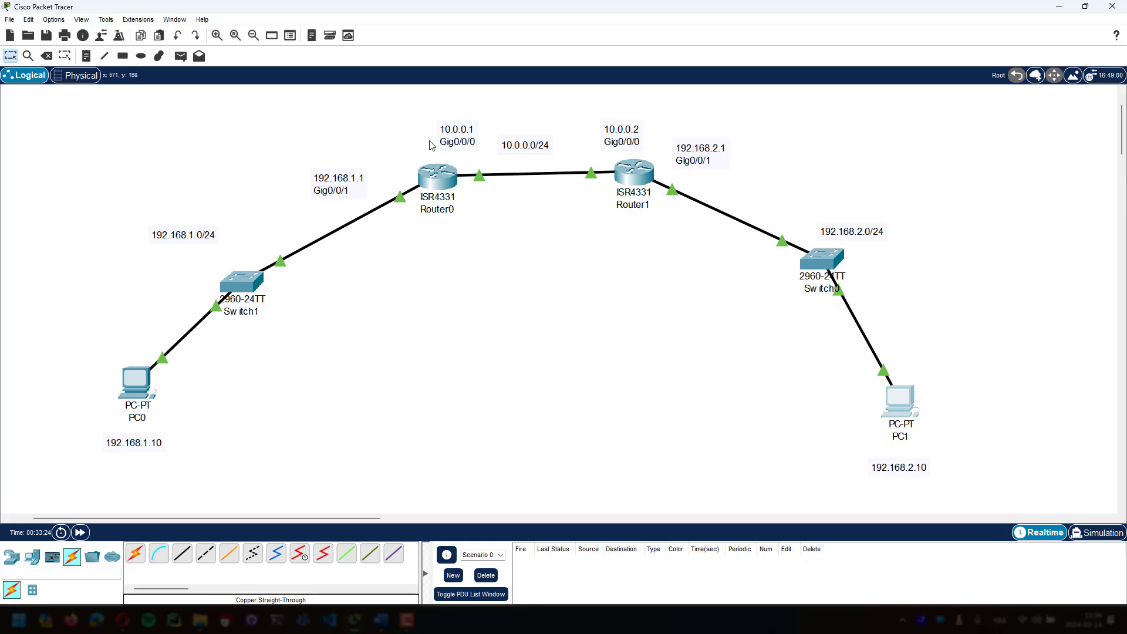
- Try to set Router0's hostname to R0 from privileged mode in its command line
{"action": "left_click", "coordinate": [439, 179]}
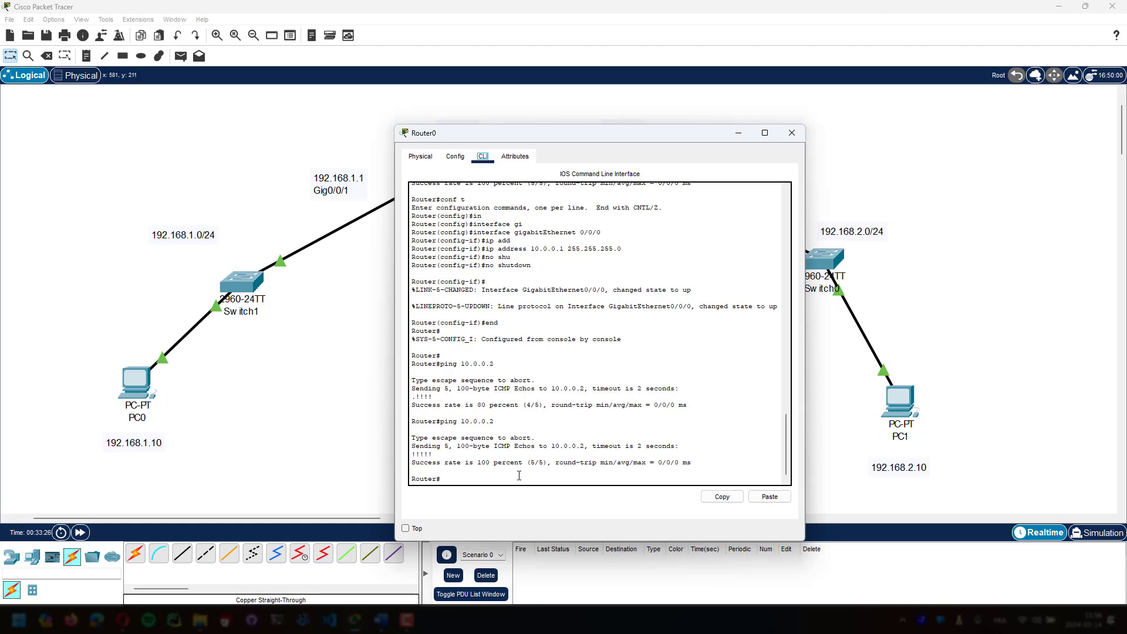
{"action": "left_click", "coordinate": [519, 476]}
{"action": "type", "text": "host"}
{"action": "key", "text": "Tab"}
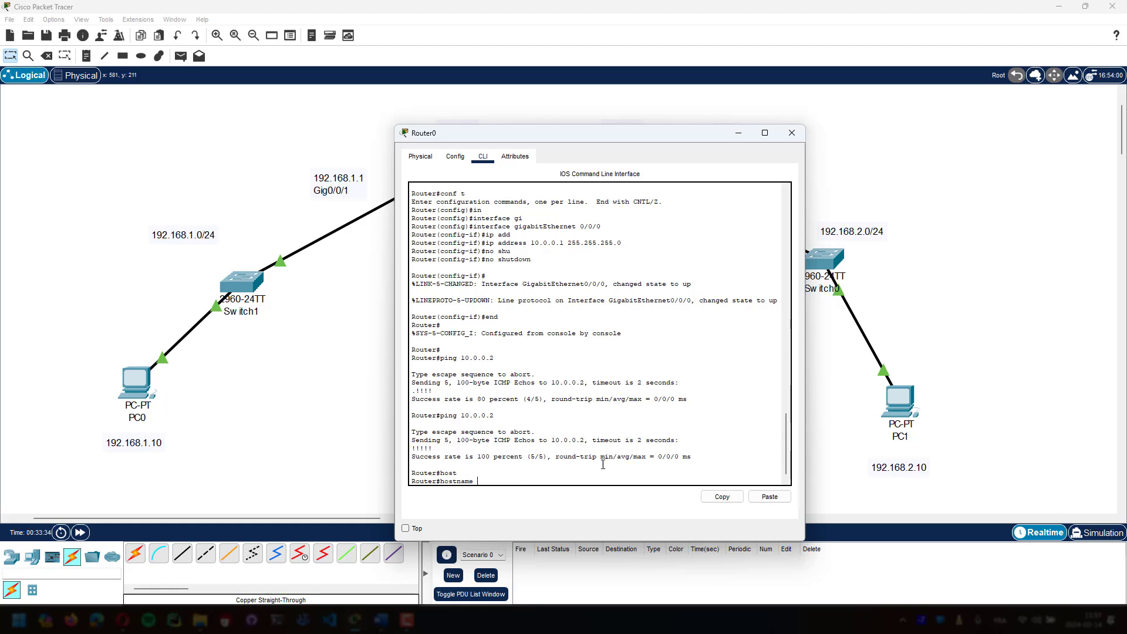
{"action": "left_click_drag", "start_coordinate": [527, 135], "coordinate": [667, 103]}
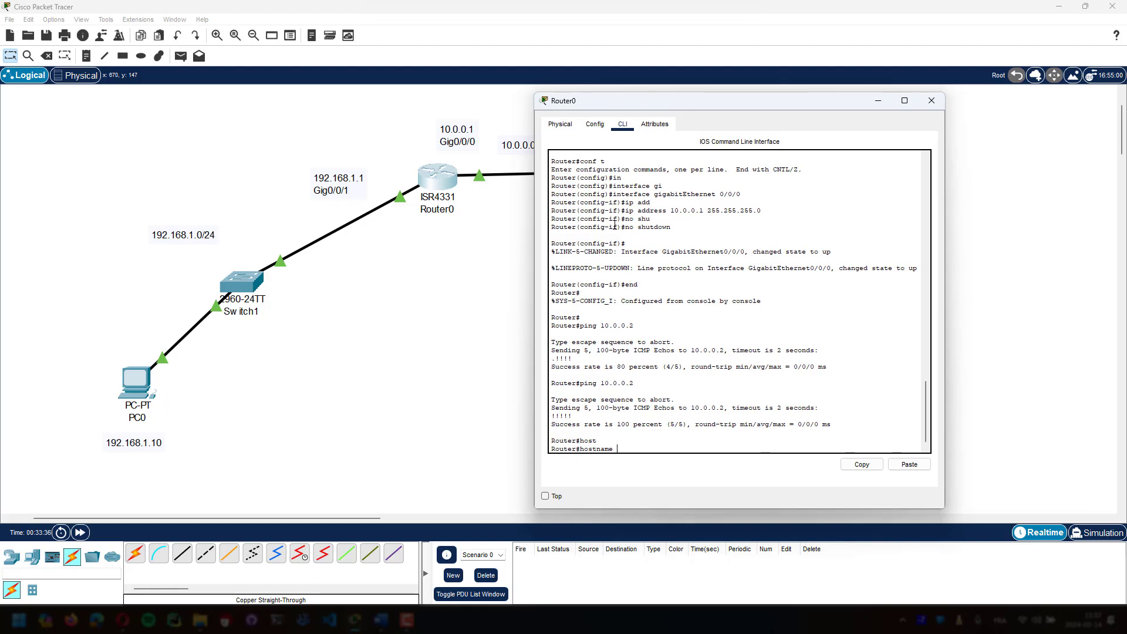
{"action": "type", "text": "R0"}
{"action": "key", "text": "Return"}
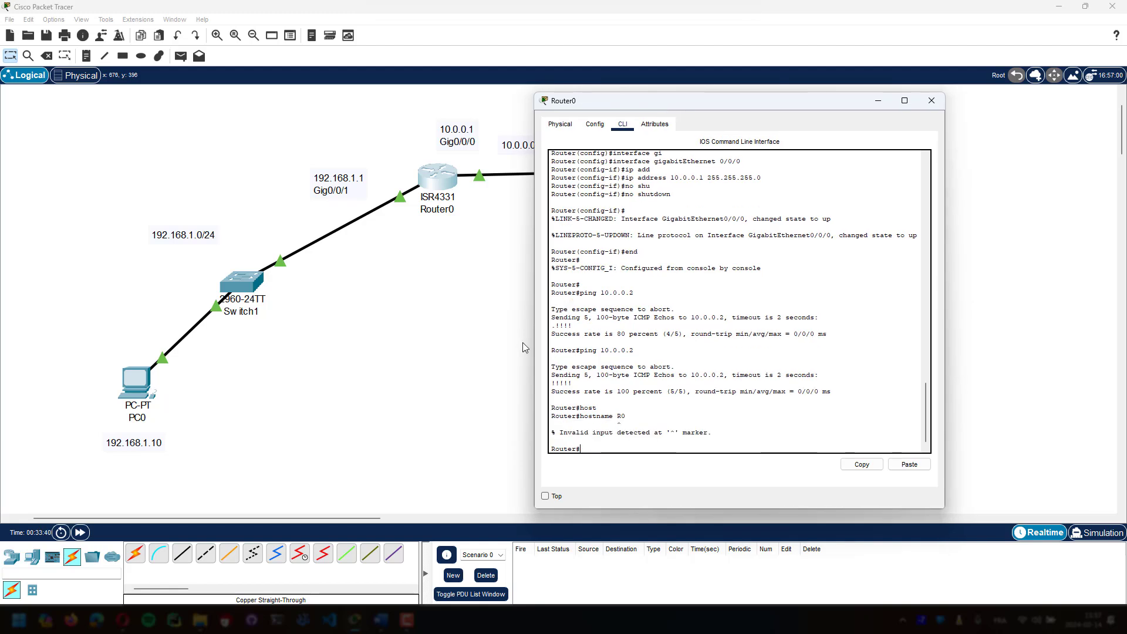
- Exit Router0's console session, restart it, and try the hostname command in user mode
{"action": "type", "text": "exit"}
{"action": "key", "text": "Return"}
{"action": "key", "text": "Return"}
{"action": "key", "text": "Return"}
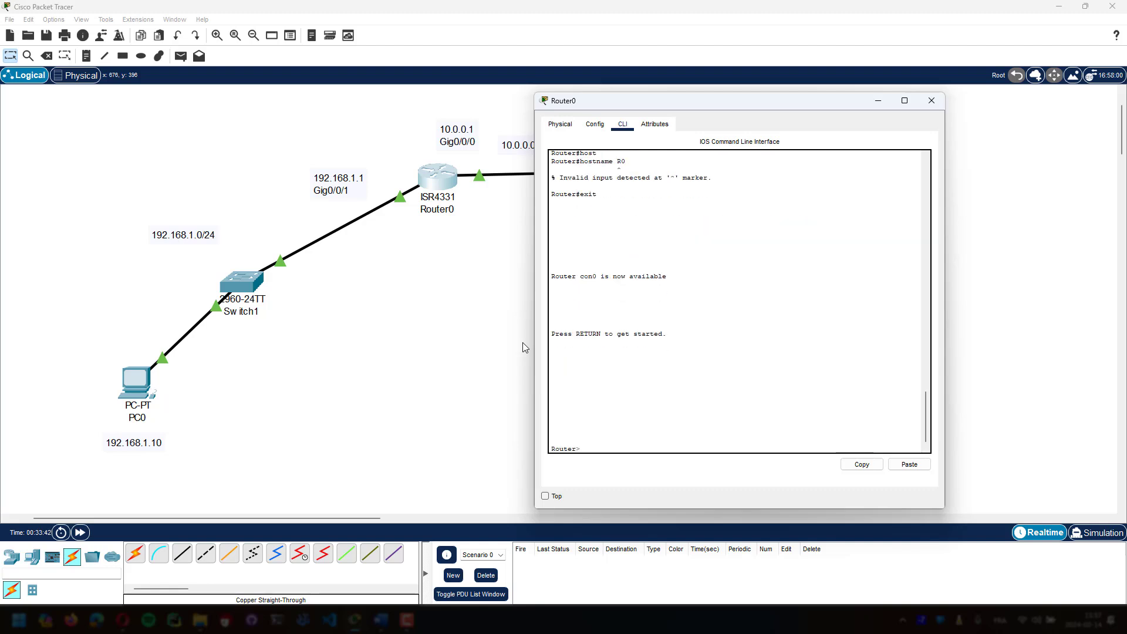
{"action": "type", "text": "hos"}
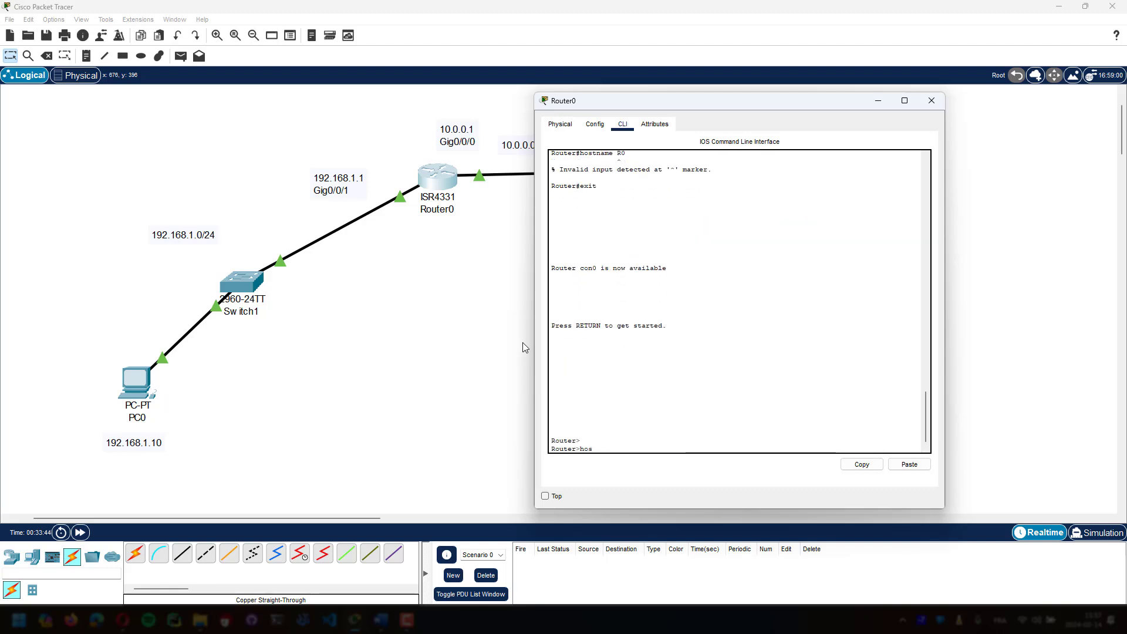
{"action": "key", "text": "Tab"}
{"action": "type", "text": "t"}
{"action": "key", "text": "Tab"}
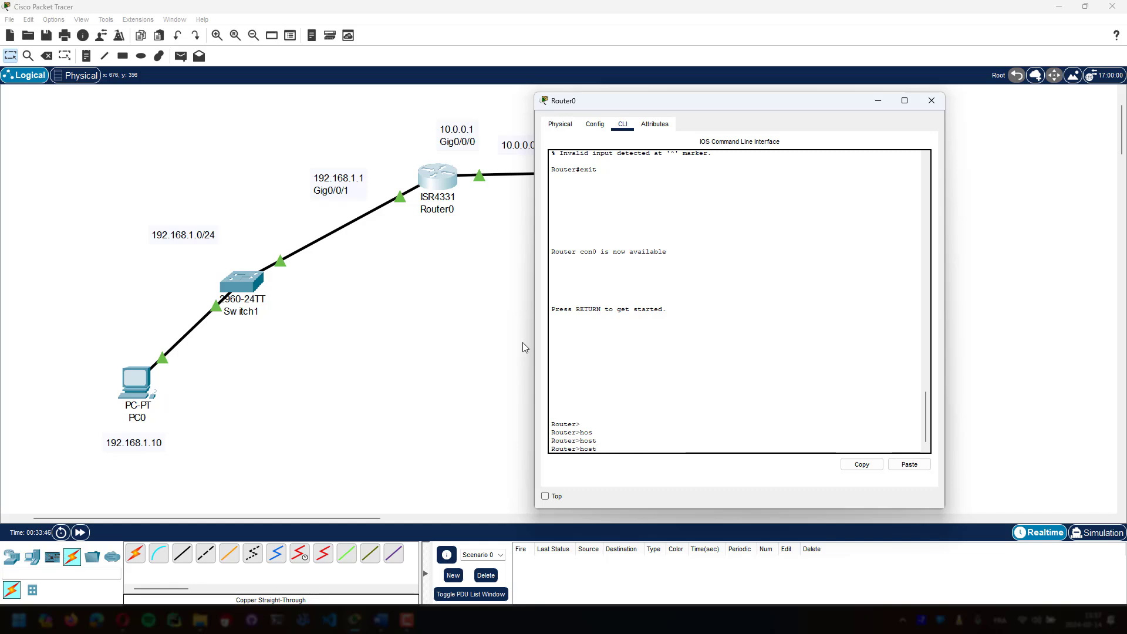
{"action": "key", "text": "BackSpace"}
{"action": "key", "text": "BackSpace"}
{"action": "key", "text": "BackSpace"}
{"action": "key", "text": "BackSpace"}
- Set Router0's hostname to R0 from global configuration mode, and close Router0's window
{"action": "type", "text": "en"}
{"action": "key", "text": "Return"}
{"action": "type", "text": "conf"}
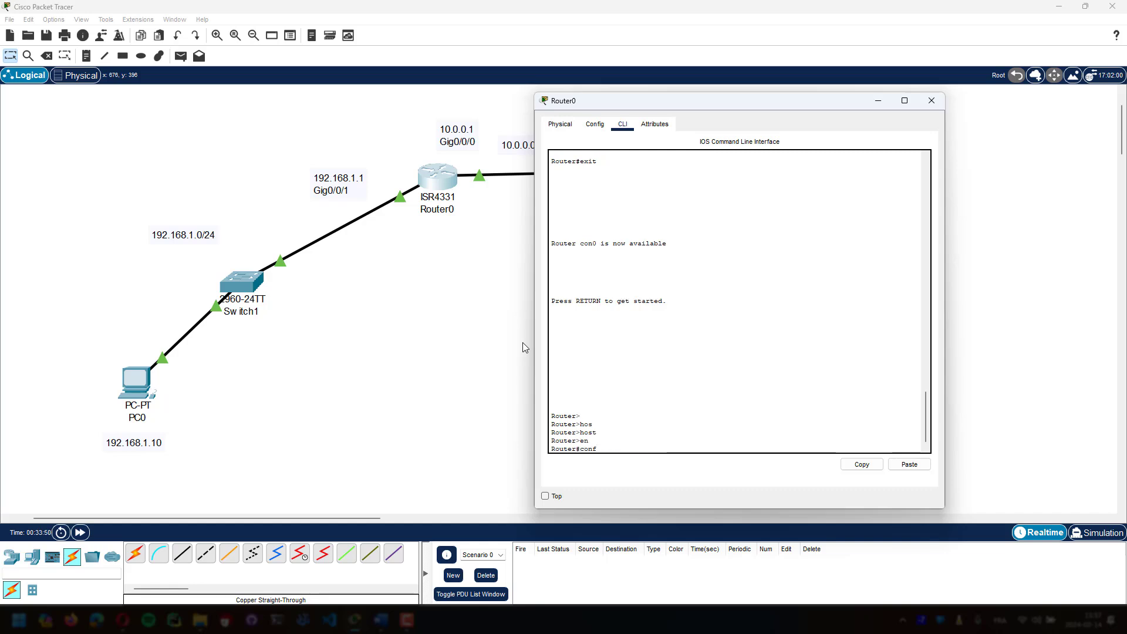
{"action": "type", "text": " t"}
{"action": "key", "text": "Return"}
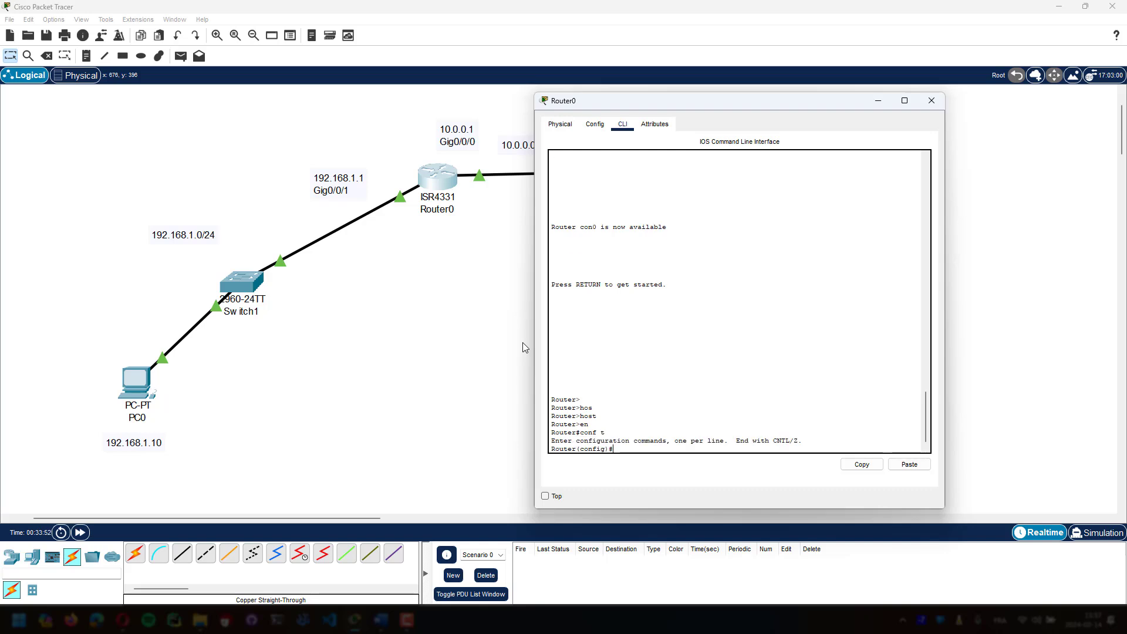
{"action": "type", "text": "ho"}
{"action": "key", "text": "Tab"}
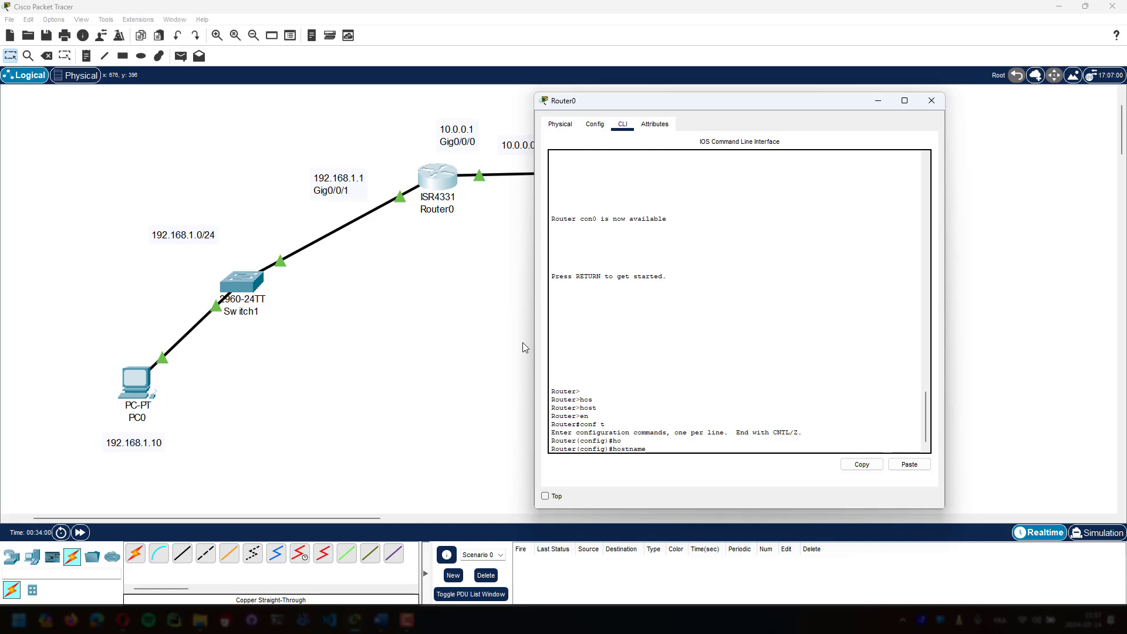
{"action": "type", "text": "Ro"}
{"action": "key", "text": "Return"}
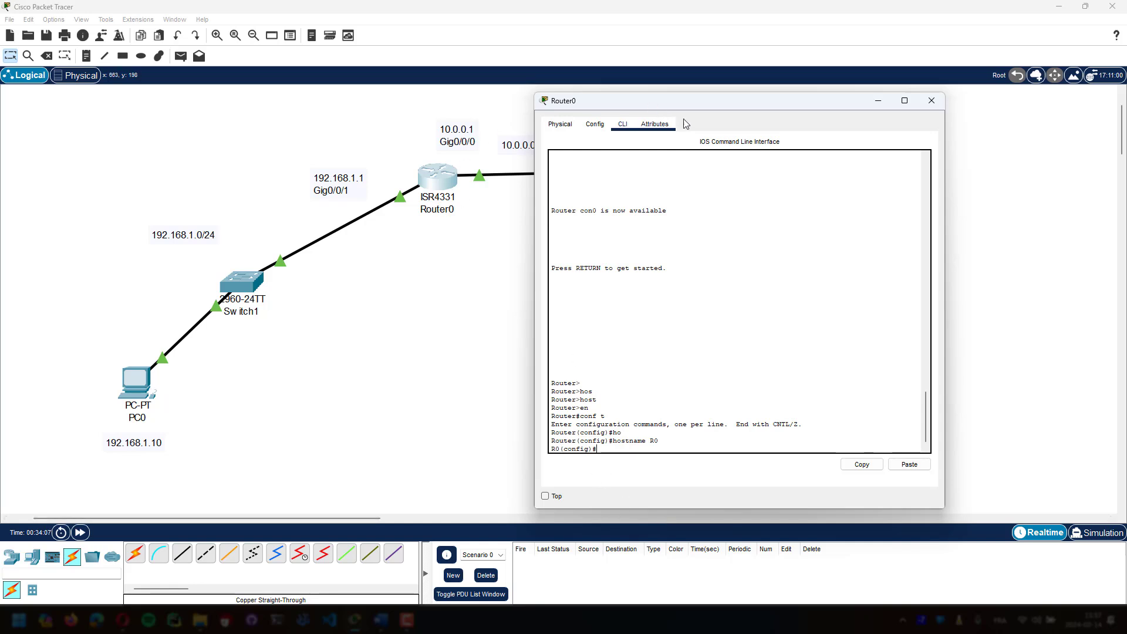
{"action": "left_click", "coordinate": [931, 99]}
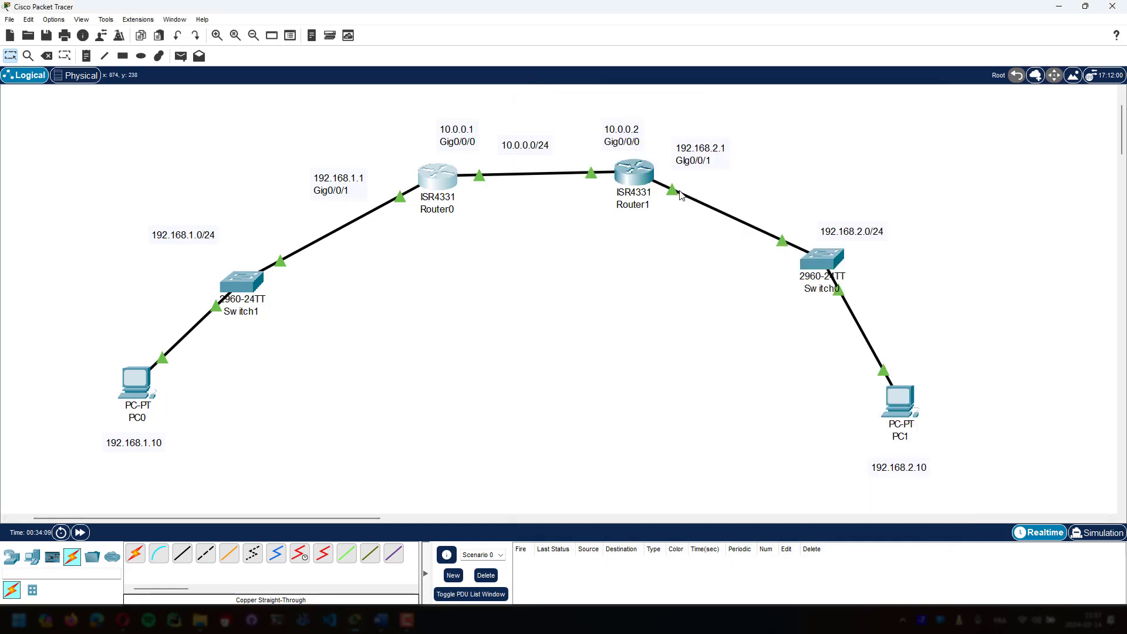
- Open Router1's command line and enter global configuration mode with conf t
{"action": "left_click", "coordinate": [635, 174]}
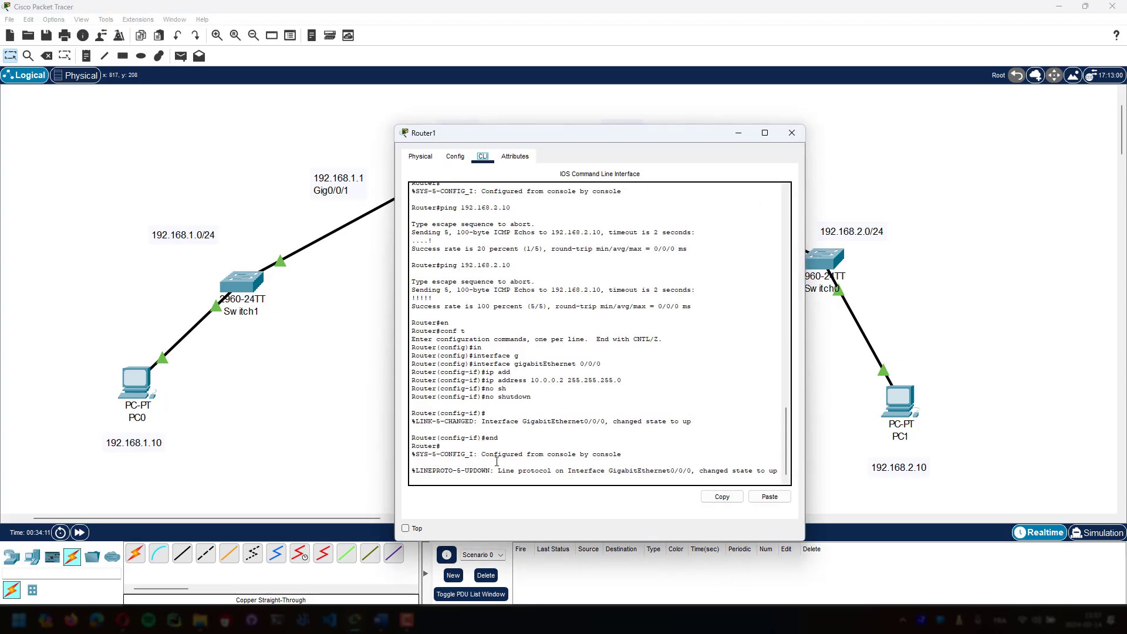
{"action": "left_click", "coordinate": [496, 461]}
{"action": "key", "text": "Return"}
{"action": "key", "text": "Return"}
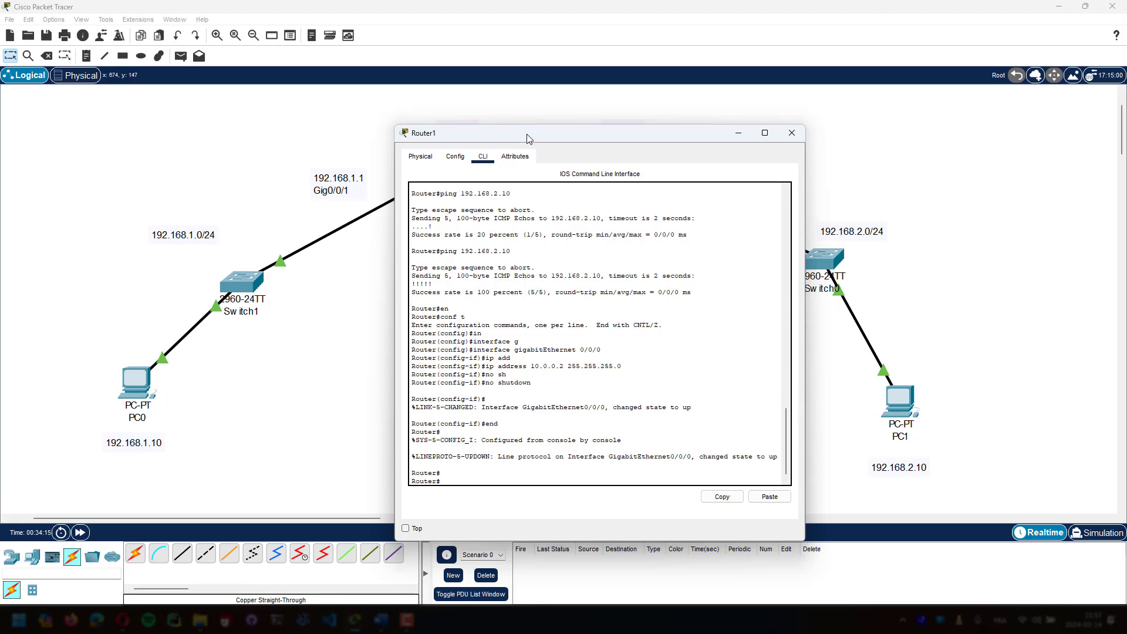
{"action": "left_click_drag", "start_coordinate": [527, 134], "coordinate": [589, 110]}
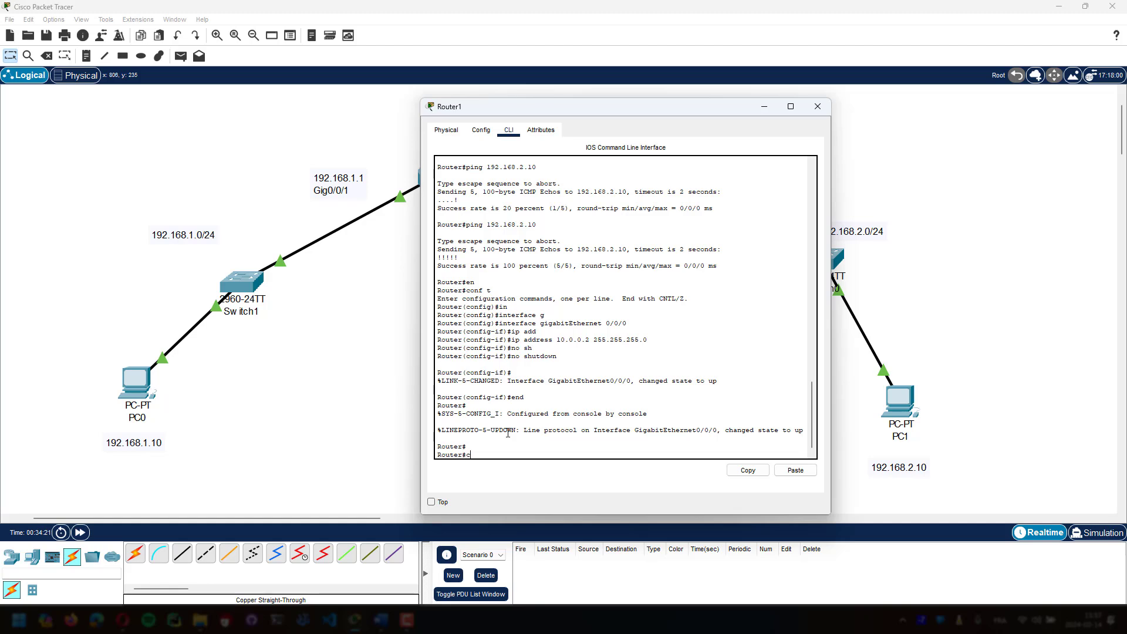
{"action": "type", "text": "onf"}
{"action": "key", "text": "BackSpace"}
{"action": "type", "text": "t"}
{"action": "key", "text": "Return"}
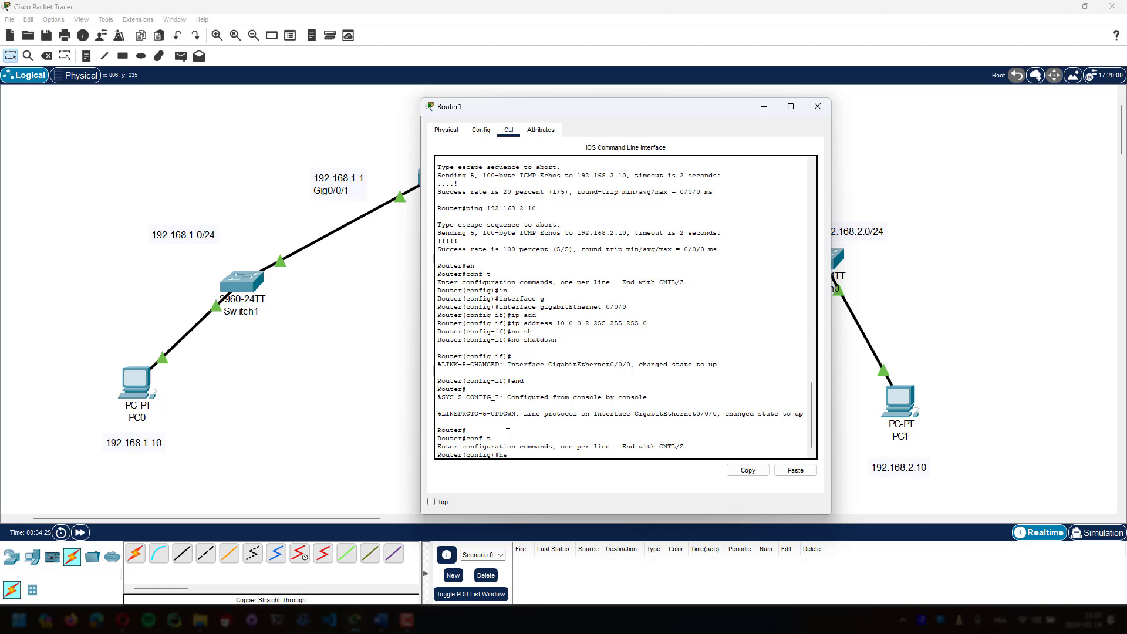
- Set Router1's hostname to R1 and close Router1's window
{"action": "type", "text": "hs"}
{"action": "key", "text": "Tab"}
{"action": "type", "text": "o"}
{"action": "key", "text": "Tab"}
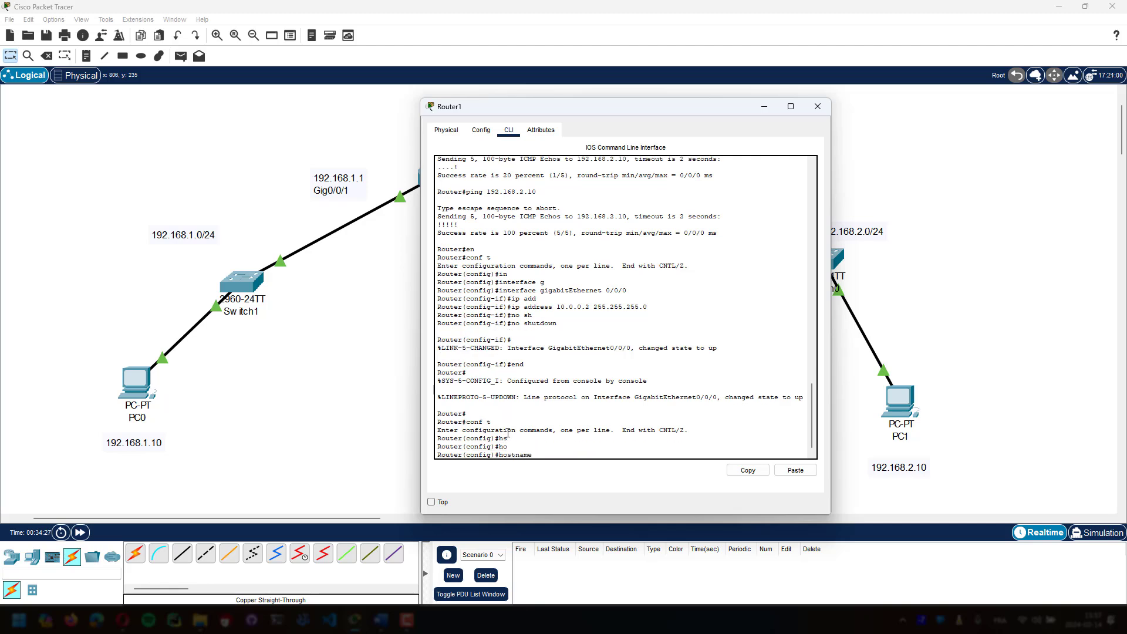
{"action": "type", "text": "R1"}
{"action": "mouse_move", "coordinate": [627, 111]}
{"action": "left_mouse_down"}
{"action": "mouse_move", "coordinate": [689, 266]}
{"action": "mouse_move", "coordinate": [619, 124]}
{"action": "left_mouse_up"}
{"action": "type", "text": "1"}
{"action": "key", "text": "Return"}
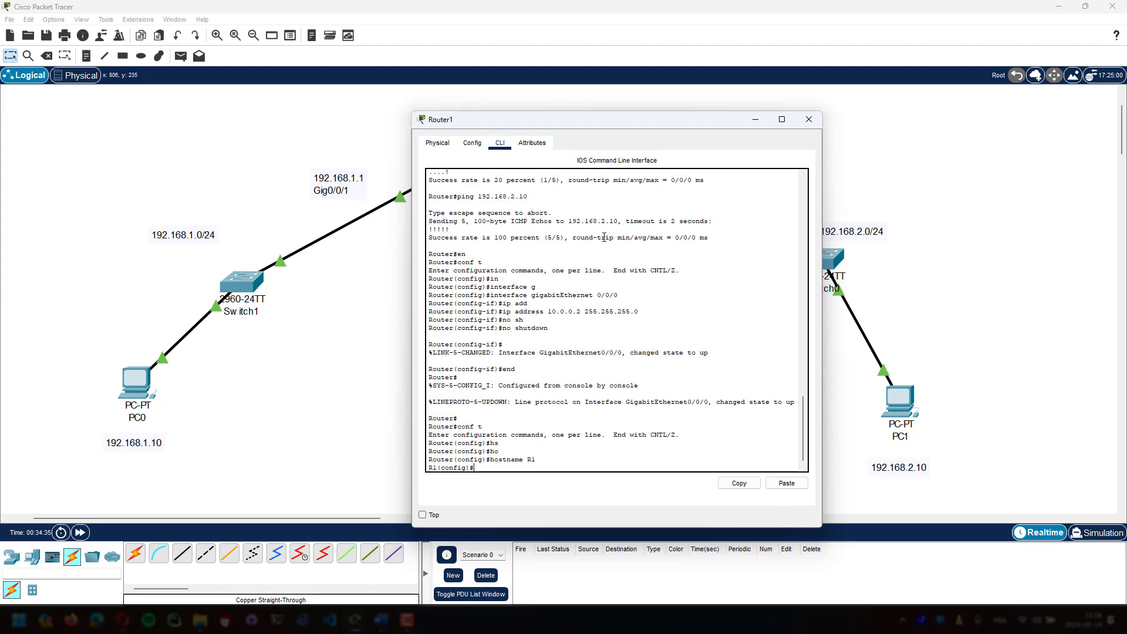
{"action": "left_click", "coordinate": [810, 119]}
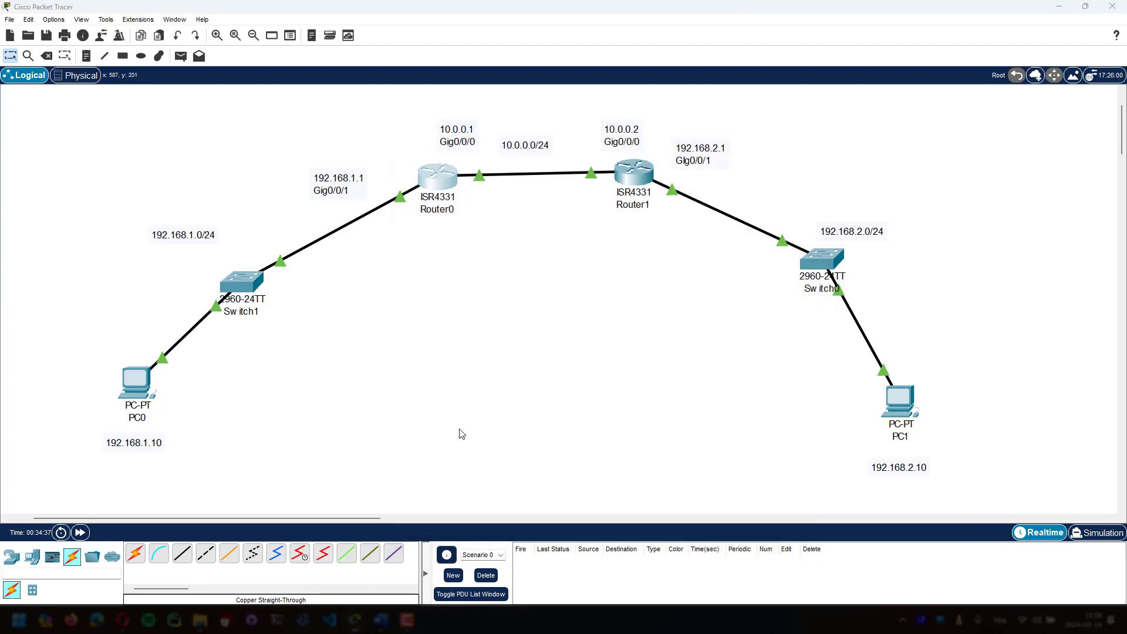
- Reopen Router0's command line and try conf t and sh ip route from global configuration mode
{"action": "left_click", "coordinate": [446, 170]}
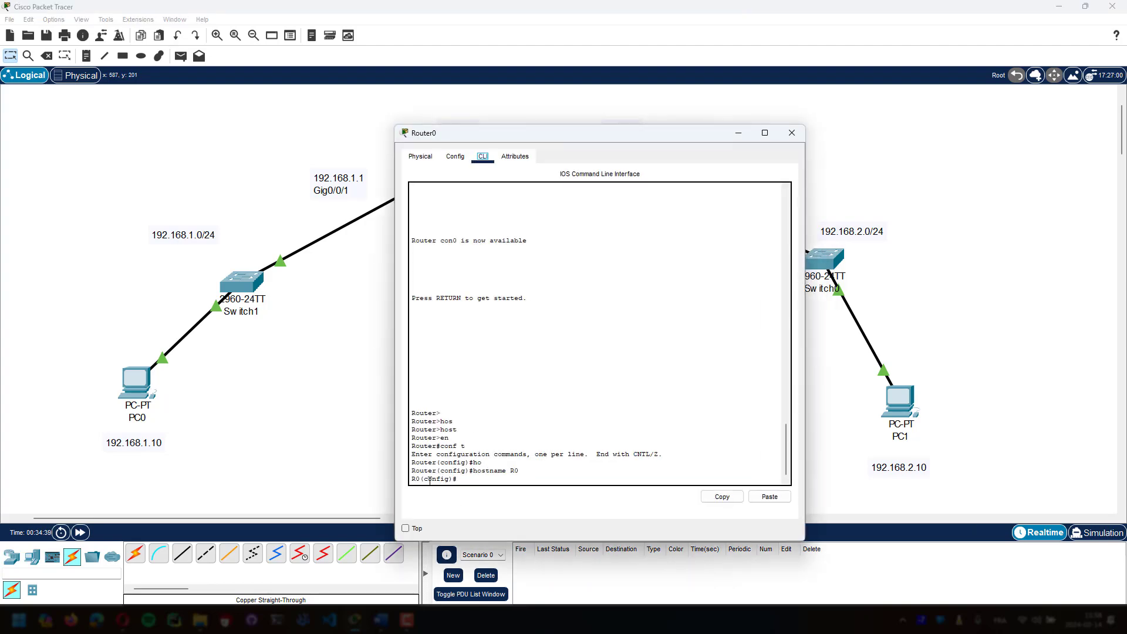
{"action": "left_click", "coordinate": [468, 478]}
{"action": "type", "text": "conf t"}
{"action": "key", "text": "Return"}
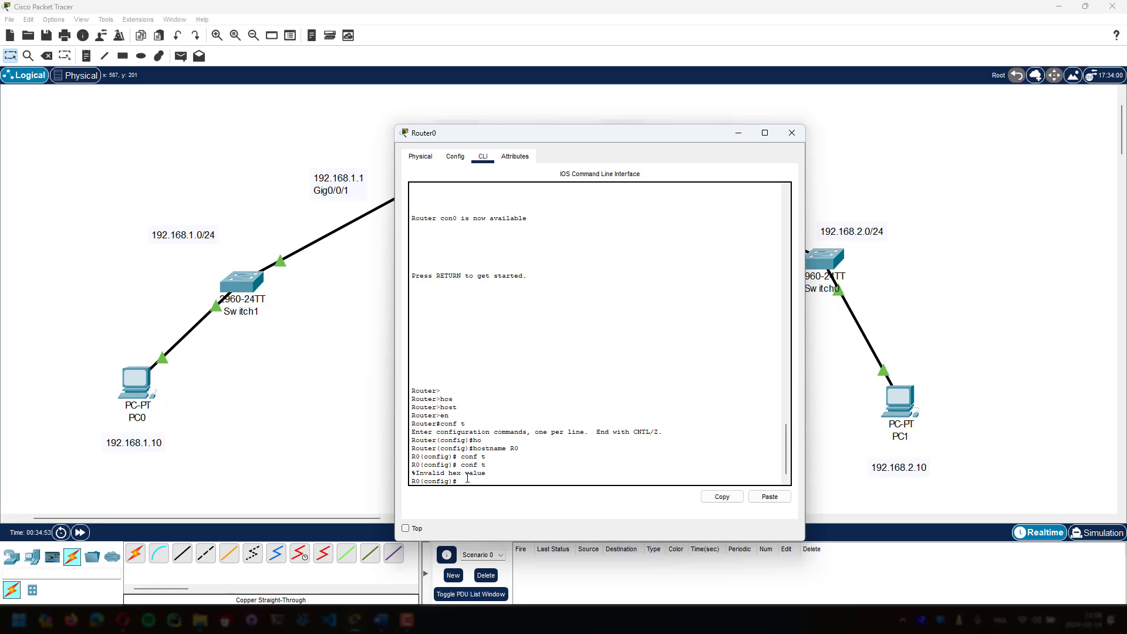
{"action": "type", "text": "ip"}
{"action": "type", "text": " ropu"}
{"action": "key", "text": "BackSpace"}
{"action": "key", "text": "BackSpace"}
{"action": "key", "text": "BackSpace"}
{"action": "key", "text": "BackSpace"}
{"action": "key", "text": "BackSpace"}
{"action": "type", "text": "sh ip route"}
{"action": "key", "text": "Return"}
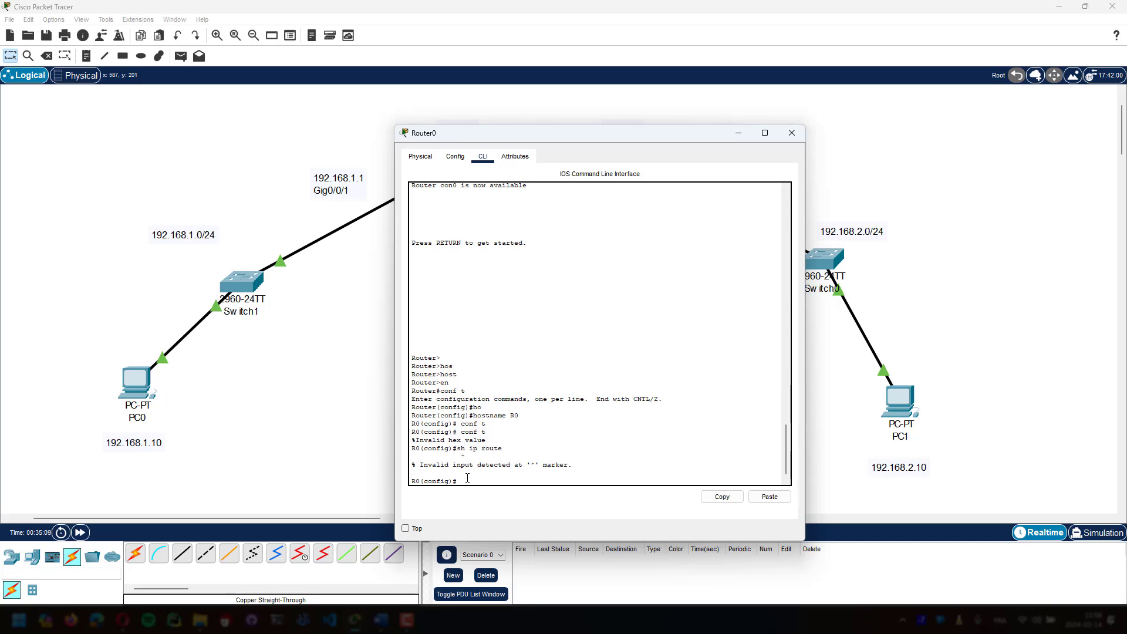
- Exit Router0's configuration mode and display its routing table with sh ip route
{"action": "type", "text": "exit"}
{"action": "key", "text": "Return"}
{"action": "key", "text": "Return"}
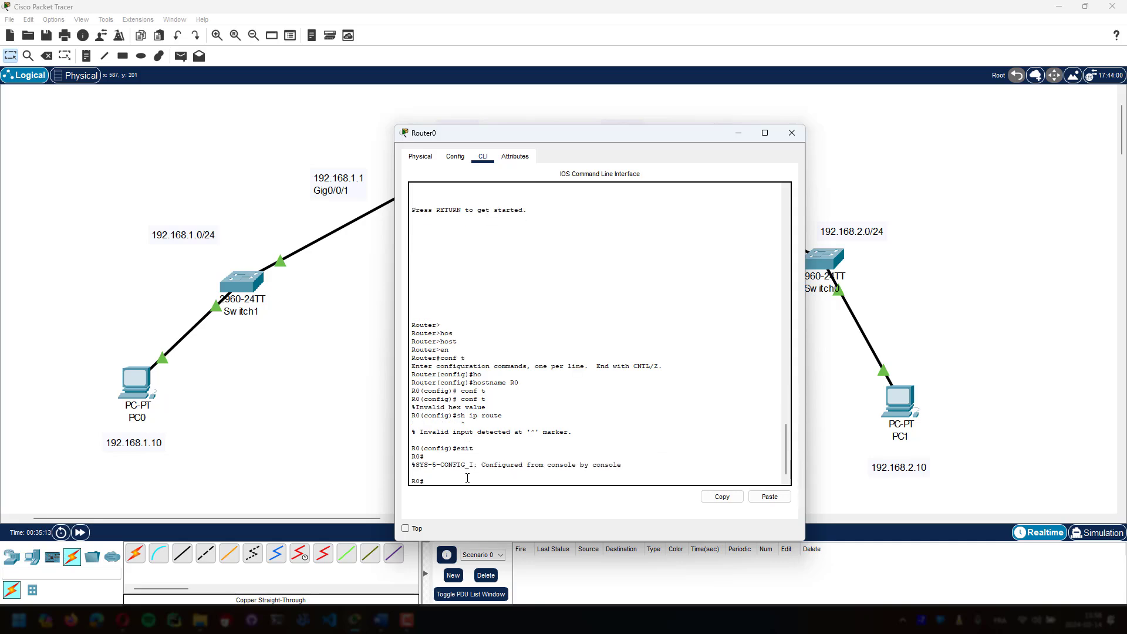
{"action": "type", "text": "sh ip route"}
{"action": "key", "text": "Return"}
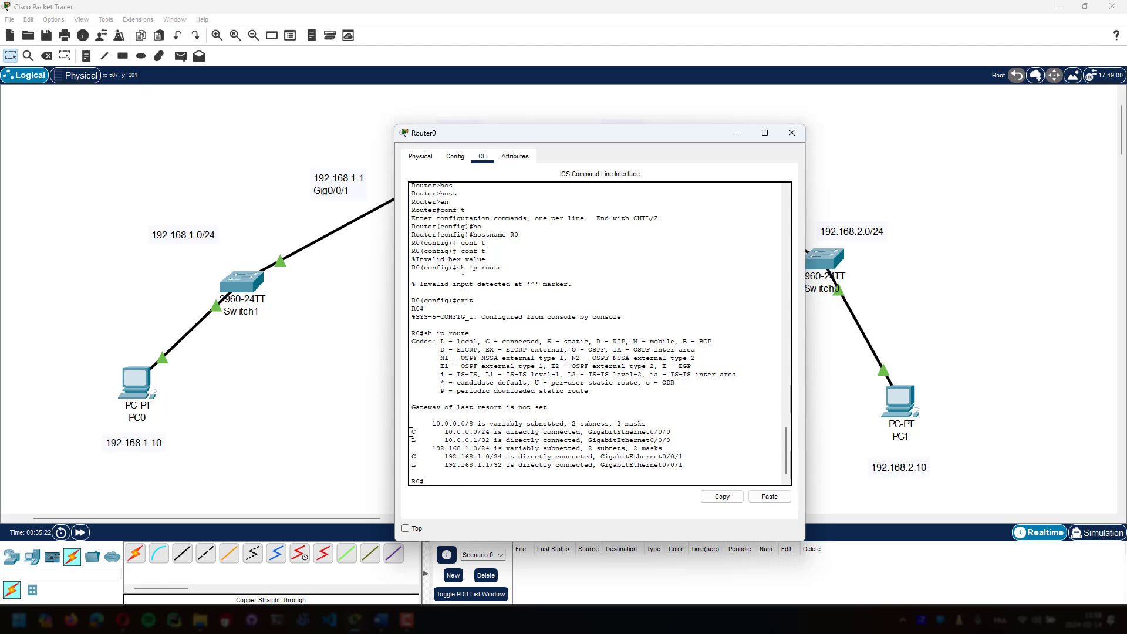
- Examine the directly connected networks and their outgoing interfaces in Router0's routing table, comparing them with the topology
{"action": "left_click_drag", "start_coordinate": [411, 431], "coordinate": [492, 432]}
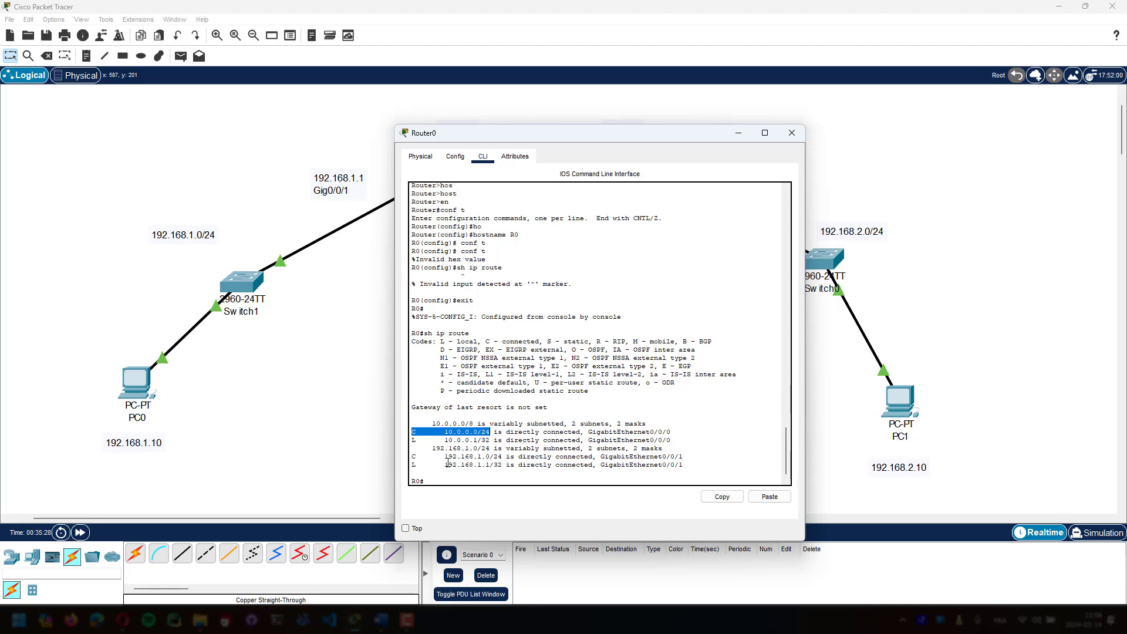
{"action": "left_click_drag", "start_coordinate": [424, 455], "coordinate": [490, 457]}
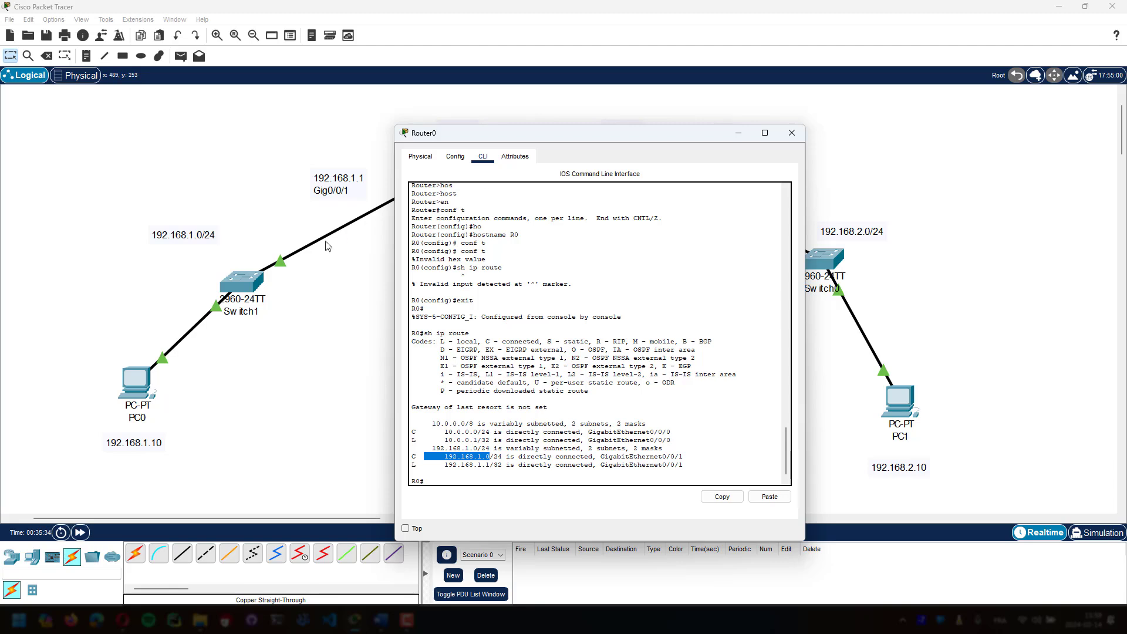
{"action": "left_click_drag", "start_coordinate": [590, 135], "coordinate": [318, 121]}
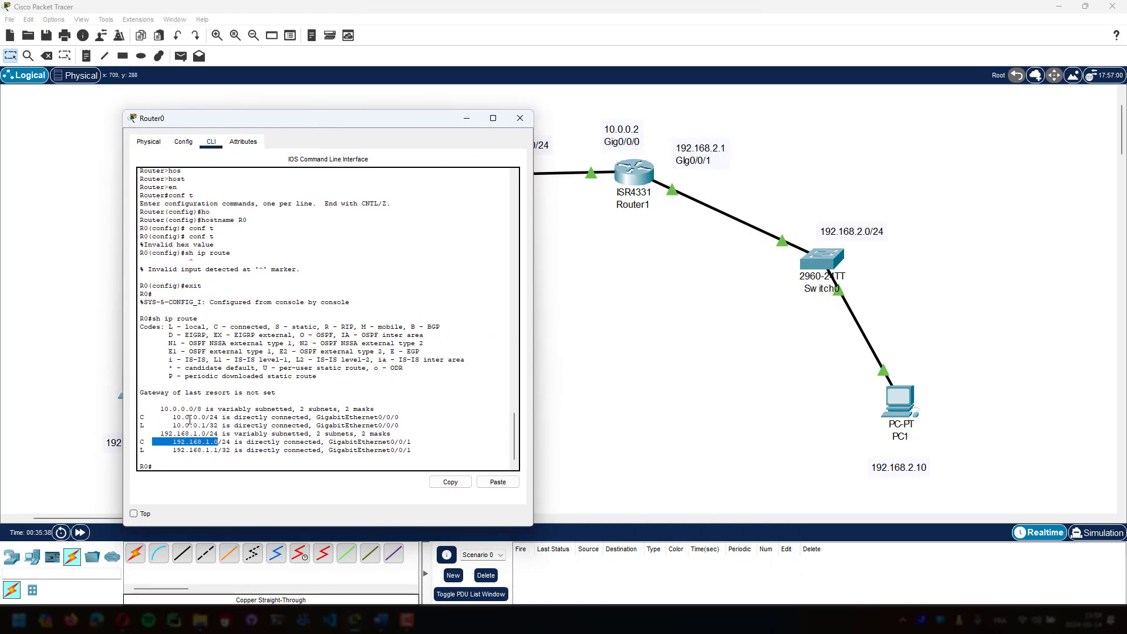
{"action": "left_click_drag", "start_coordinate": [218, 418], "coordinate": [169, 418]}
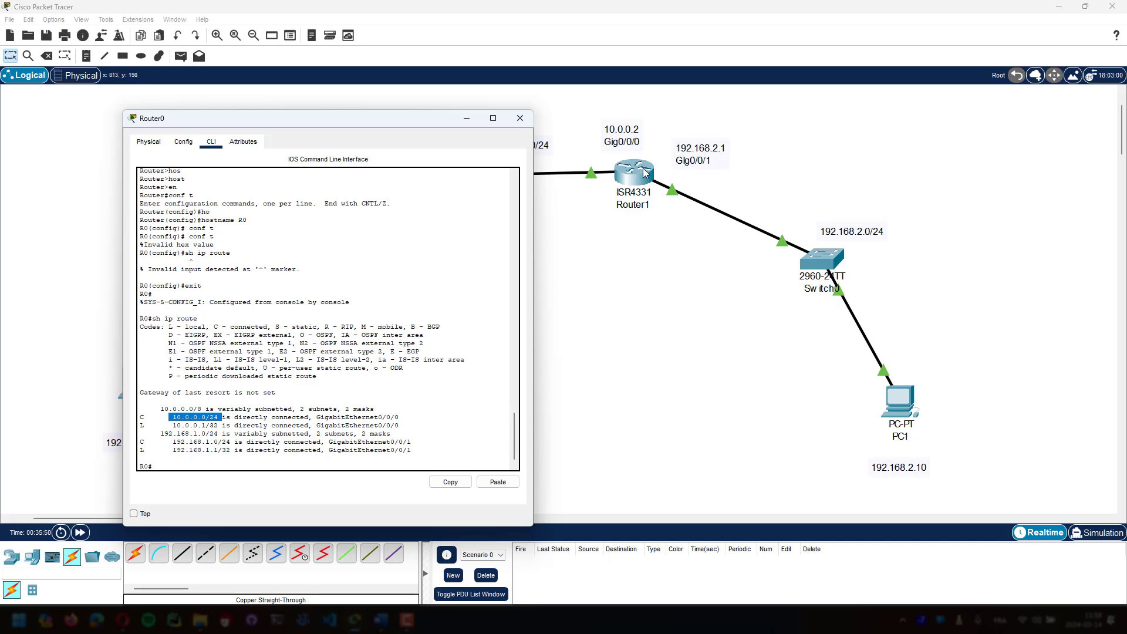
{"action": "left_click_drag", "start_coordinate": [401, 418], "coordinate": [313, 417]}
{"action": "left_click_drag", "start_coordinate": [413, 442], "coordinate": [326, 440]}
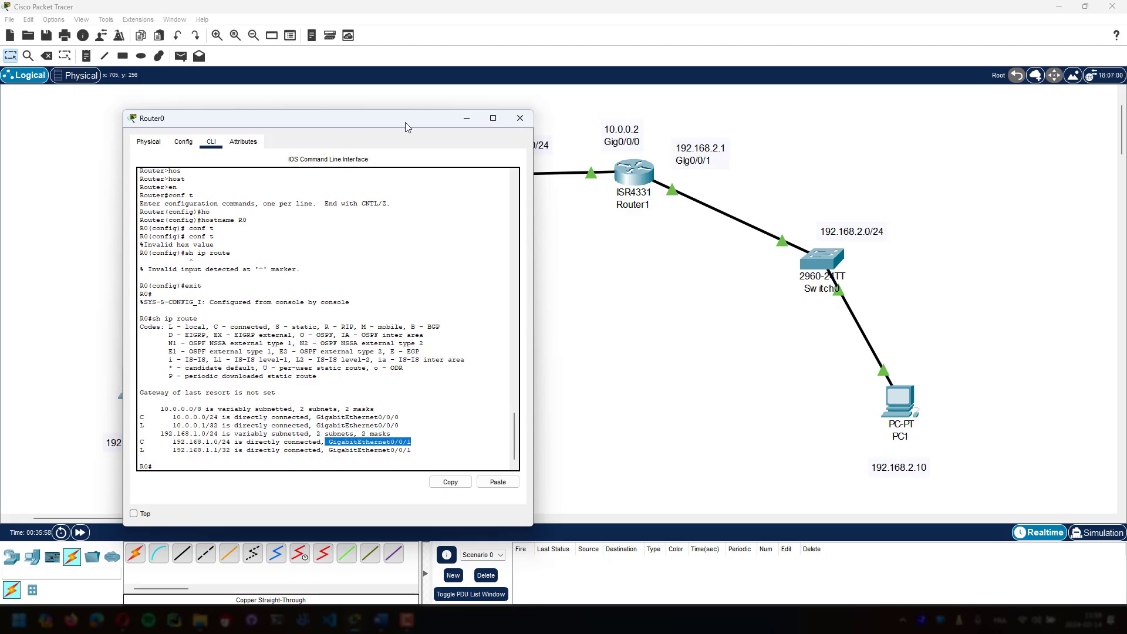
{"action": "left_click_drag", "start_coordinate": [408, 126], "coordinate": [783, 105]}
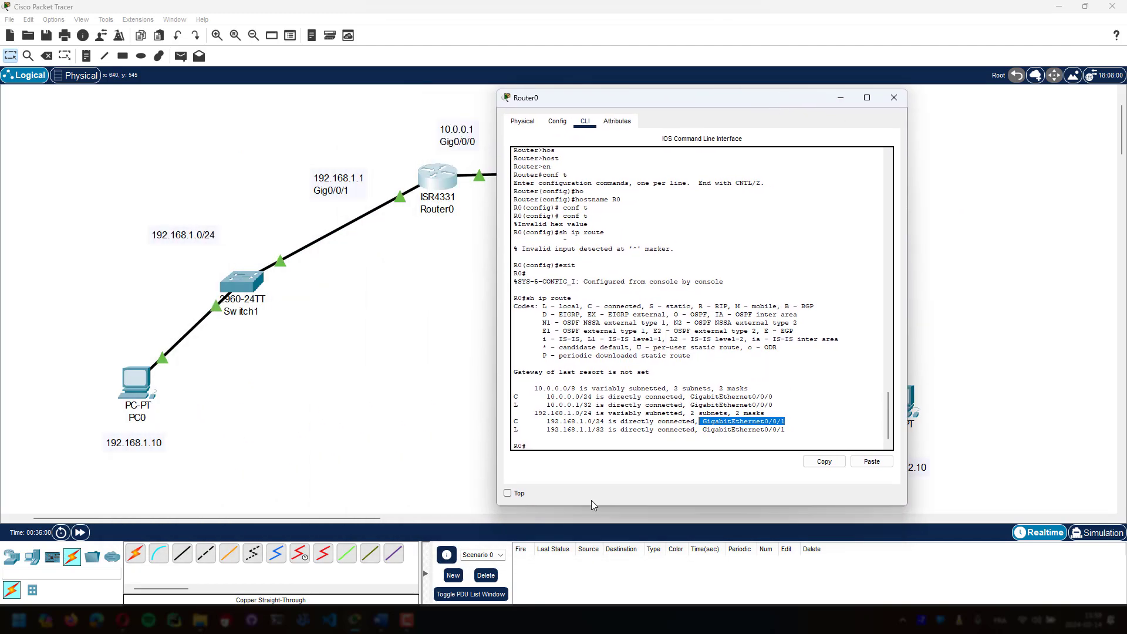
{"action": "left_click", "coordinate": [580, 448]}
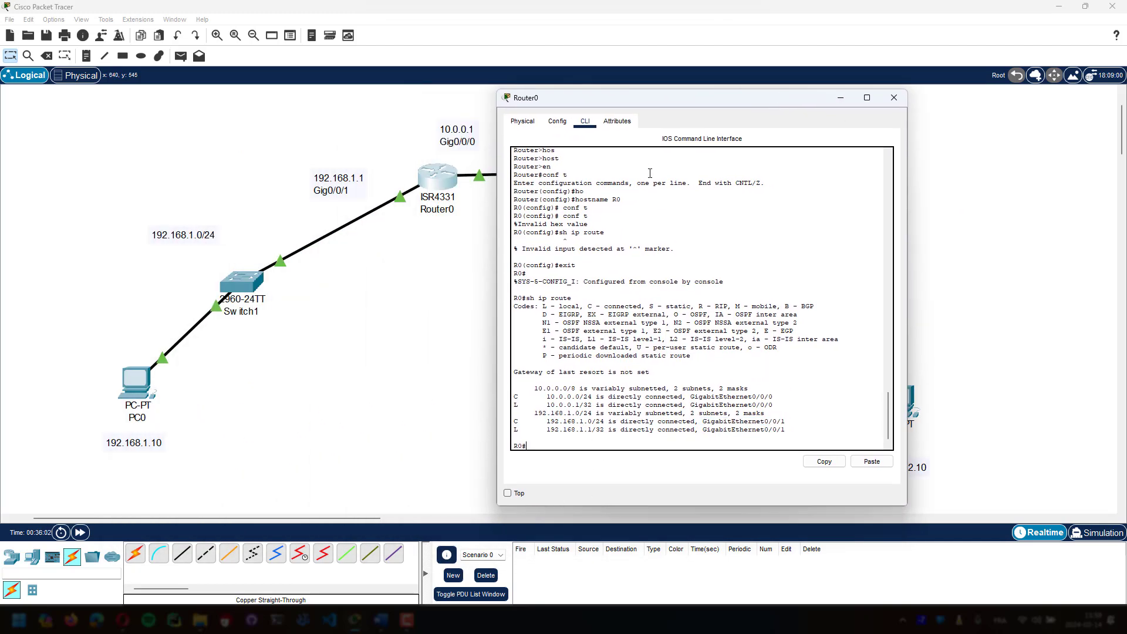
{"action": "left_click_drag", "start_coordinate": [645, 103], "coordinate": [792, 103]}
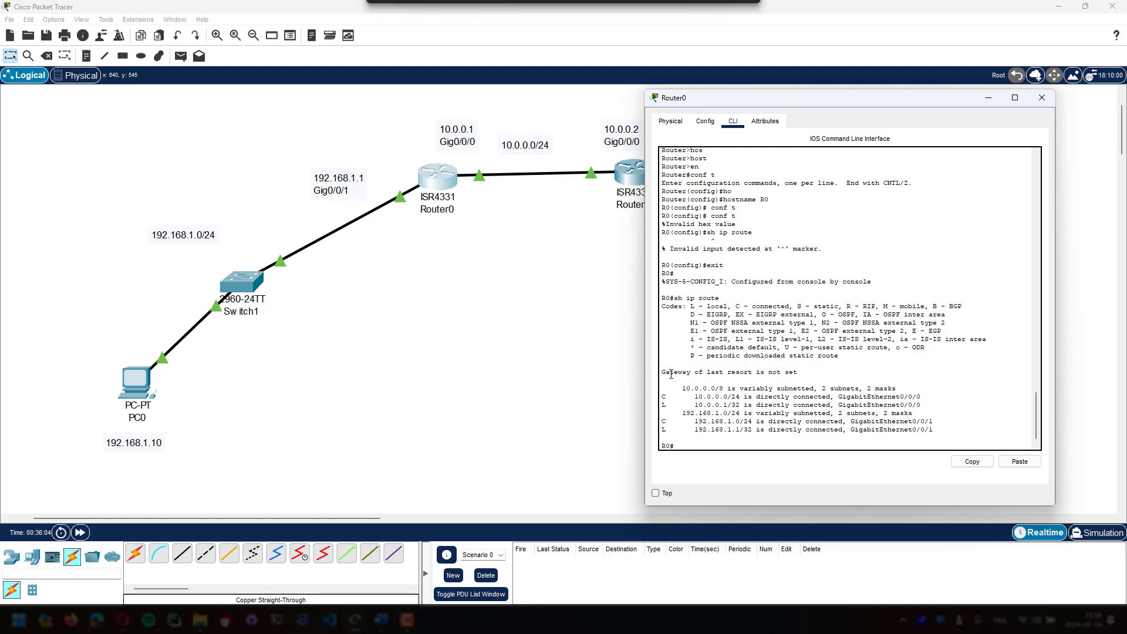
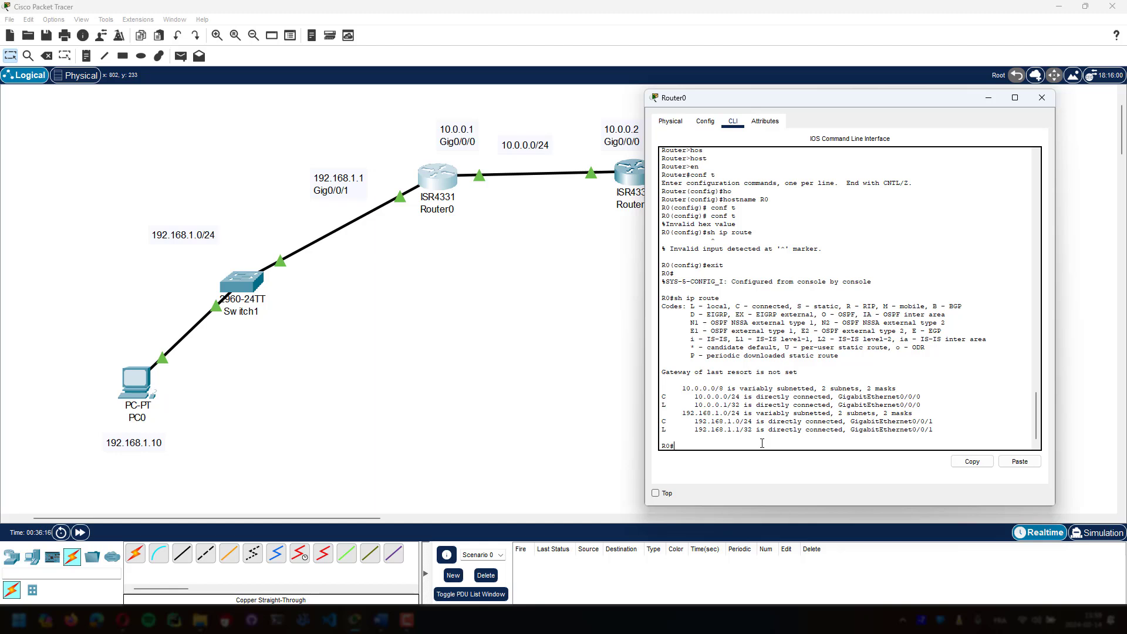
- Enter global configuration mode on Router0 with en and conf t
{"action": "type", "text": "en"}
{"action": "key", "text": "Return"}
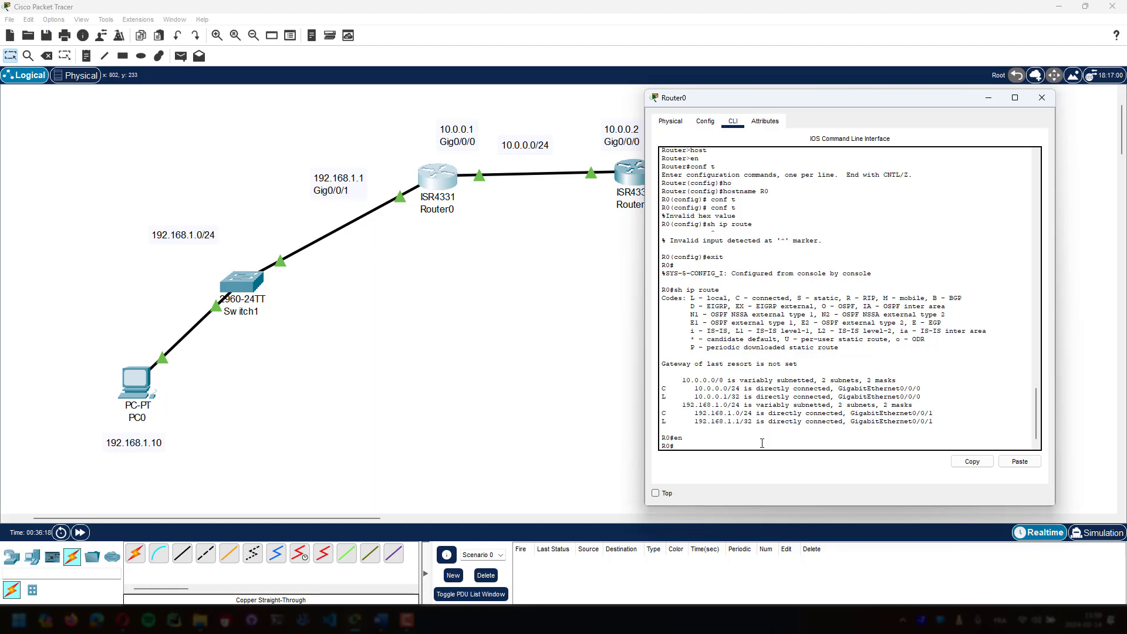
{"action": "type", "text": "conf t"}
{"action": "key", "text": "Return"}
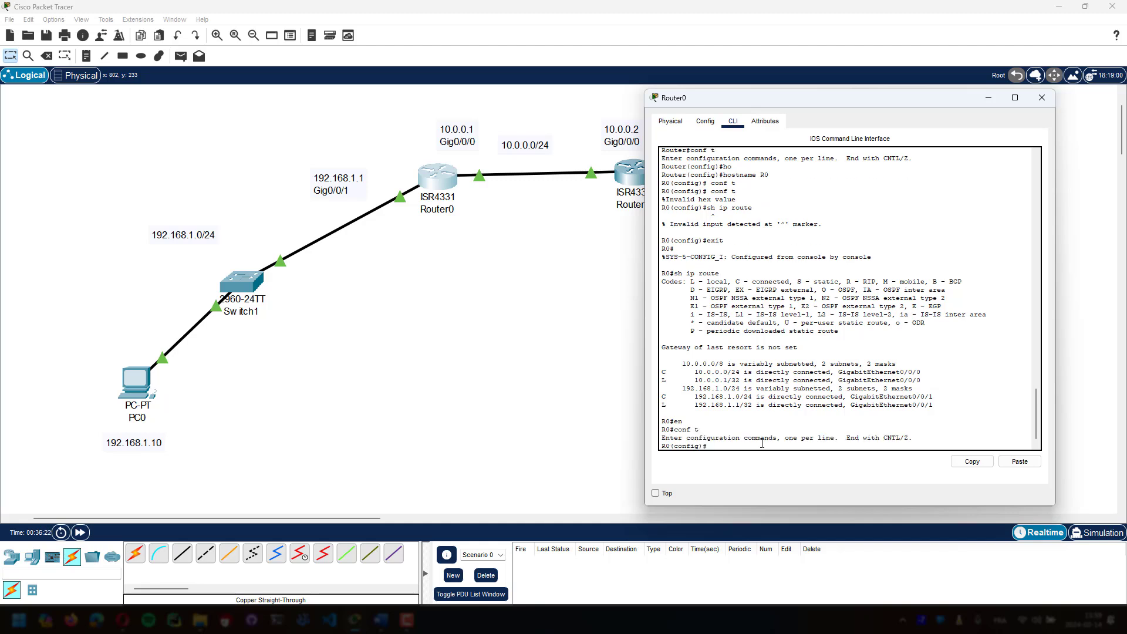
- Try the ip route command without any parameters in Router0's global configuration mode
{"action": "type", "text": "ip "}
{"action": "type", "text": "r"}
{"action": "key", "text": "Tab"}
{"action": "type", "text": "ou"}
{"action": "key", "text": "Tab"}
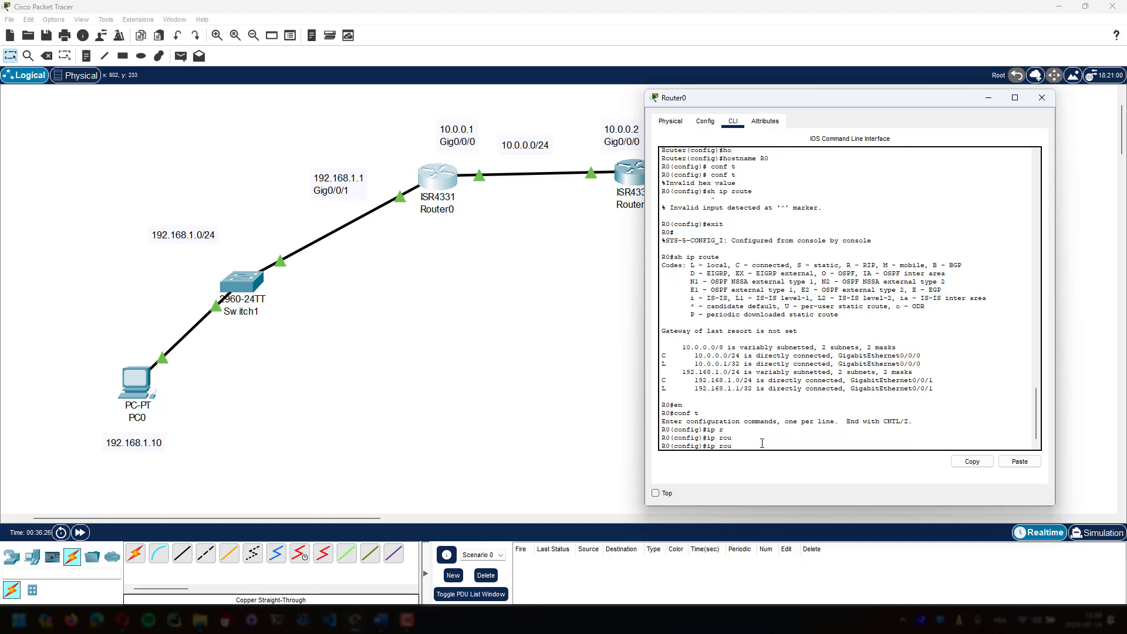
{"action": "type", "text": "te"}
{"action": "key", "text": "Return"}
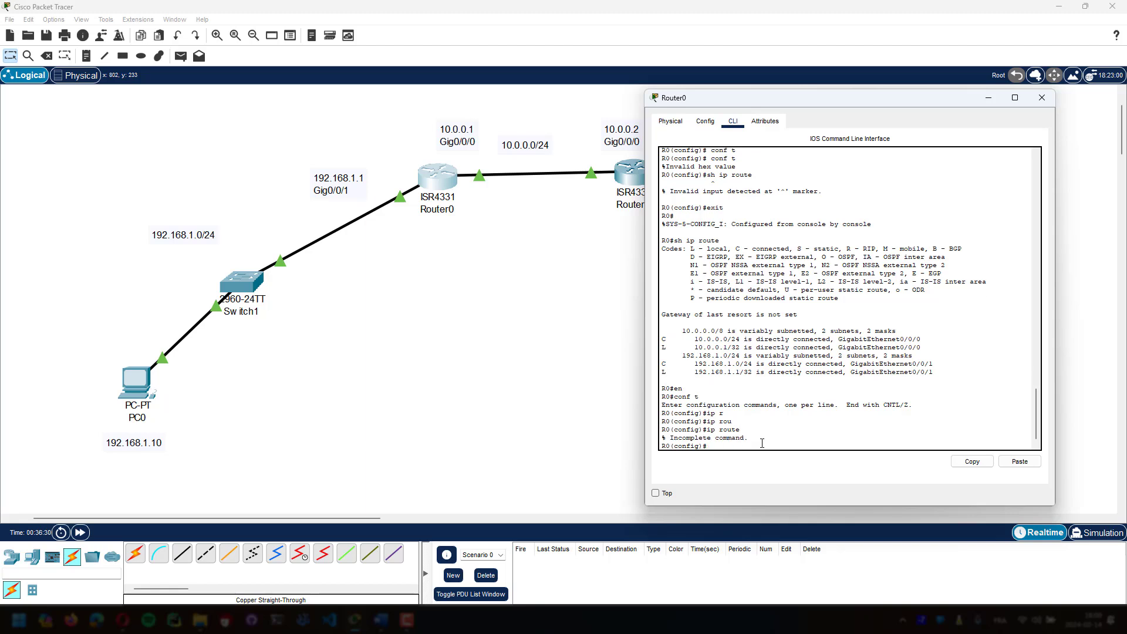
- Add a static route on Router0 to 192.168.2.0 255.255.255.0 via next hop 10.0.0.2, then close its window
{"action": "key", "text": "Up"}
{"action": "left_click_drag", "start_coordinate": [864, 104], "coordinate": [499, 140]}
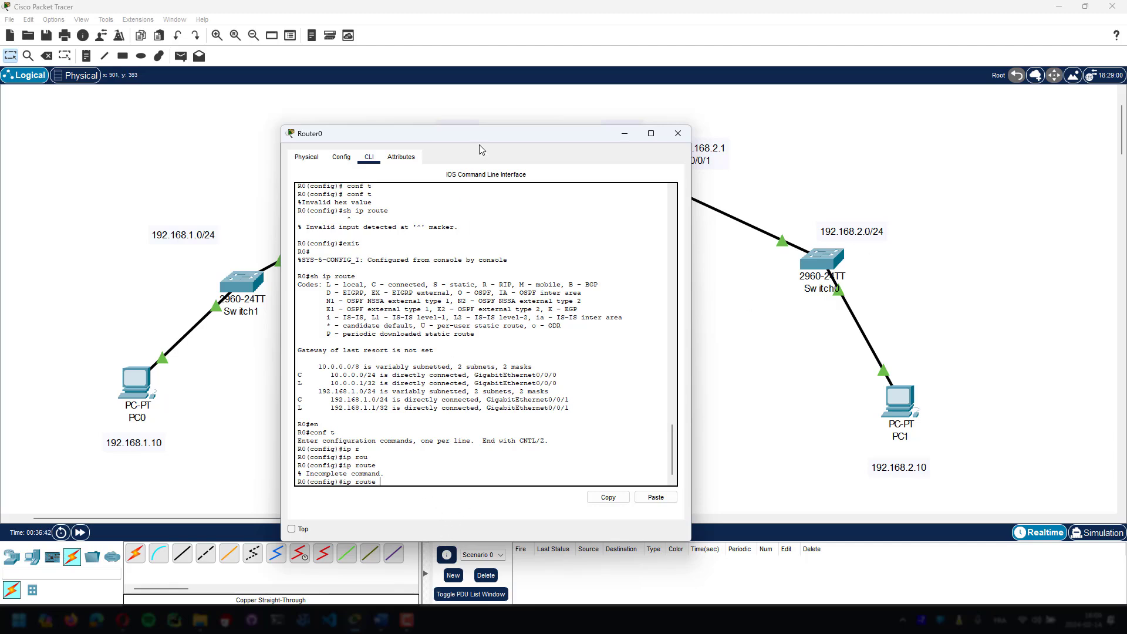
{"action": "left_click_drag", "start_coordinate": [479, 144], "coordinate": [531, 198]}
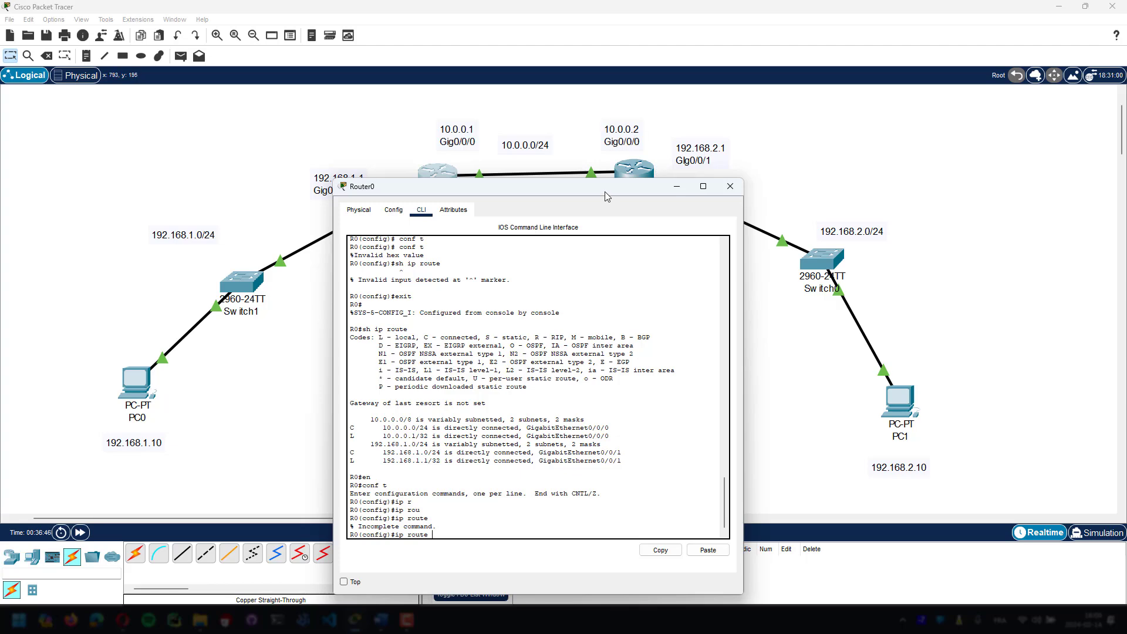
{"action": "left_click_drag", "start_coordinate": [607, 196], "coordinate": [581, 106]}
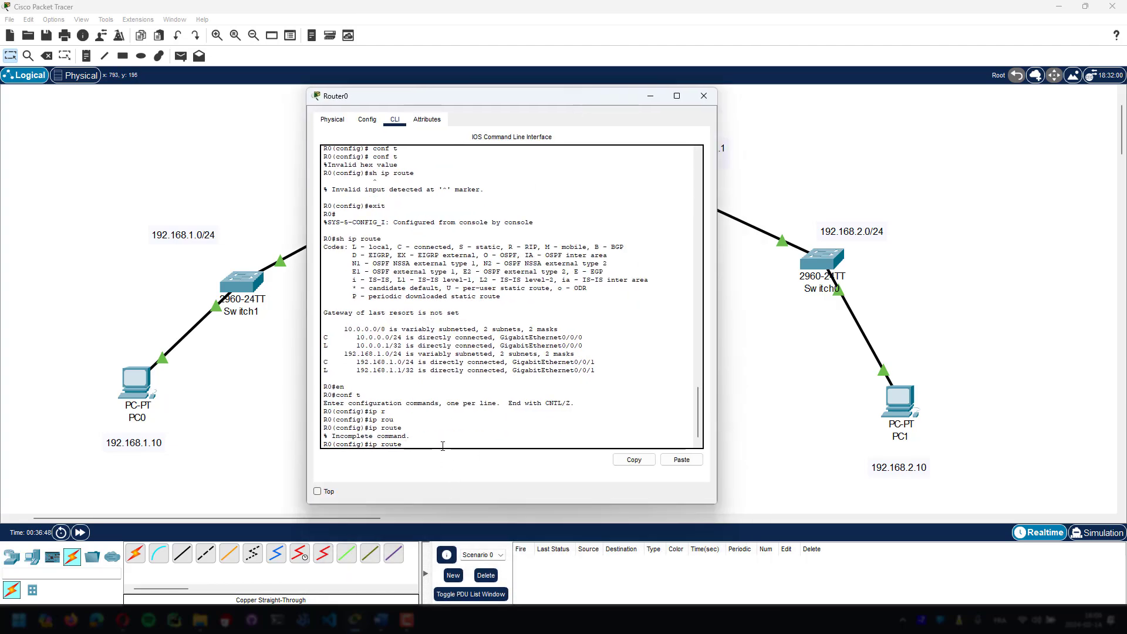
{"action": "type", "text": "192.168.2.0 255.255.25"}
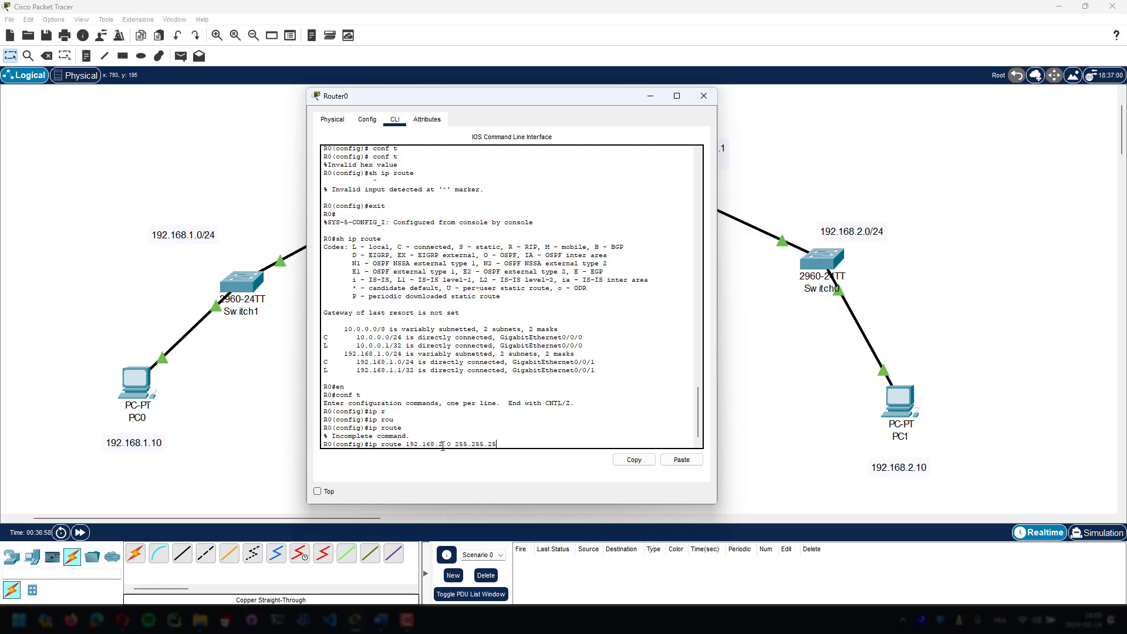
{"action": "type", "text": "5.0 10.0.0.2"}
{"action": "left_click_drag", "start_coordinate": [526, 100], "coordinate": [514, 276]}
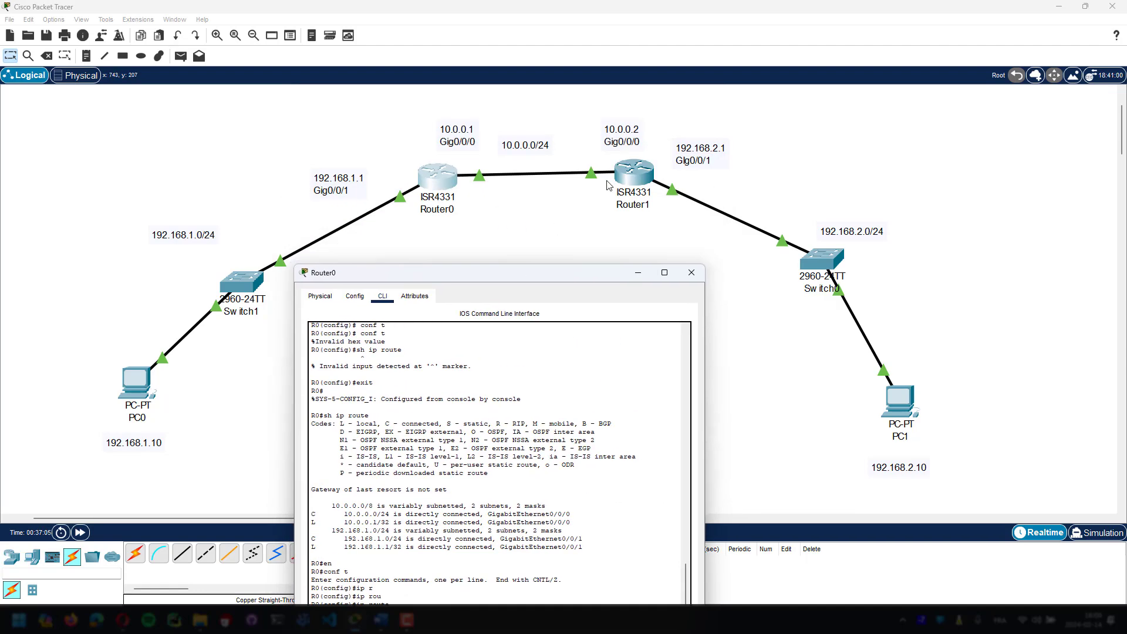
{"action": "left_click_drag", "start_coordinate": [538, 269], "coordinate": [531, 123]}
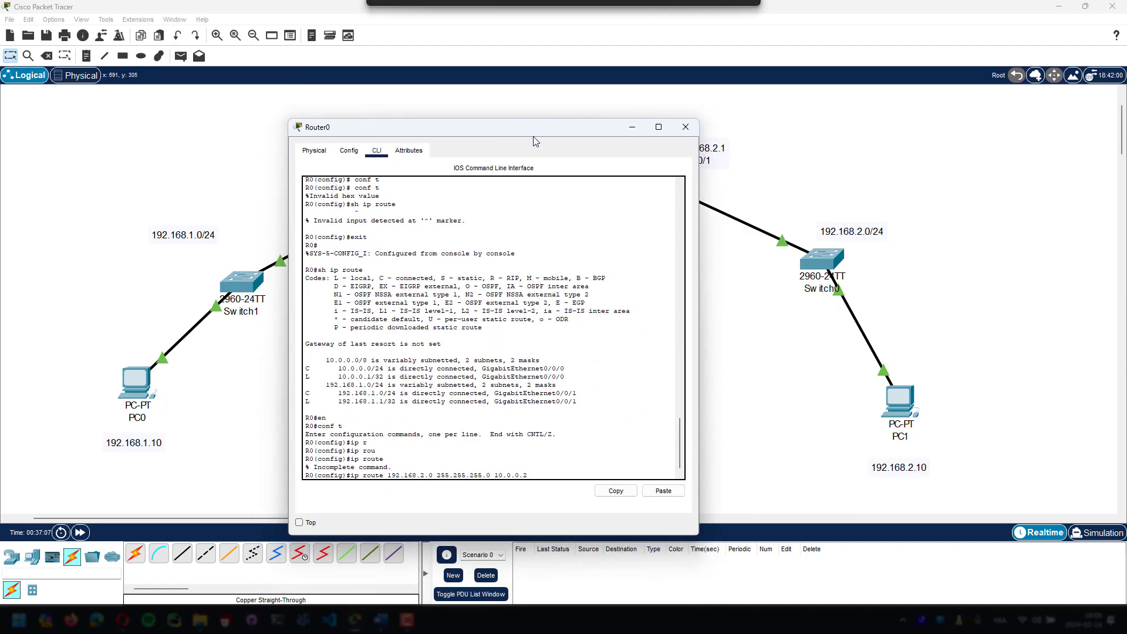
{"action": "key", "text": "Return"}
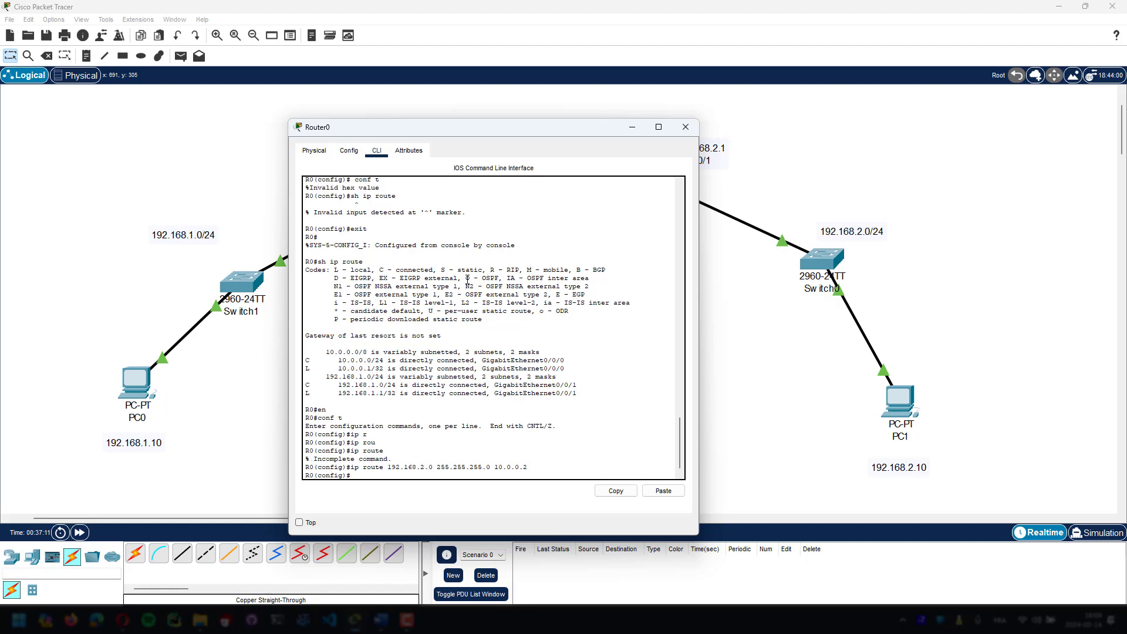
{"action": "left_click", "coordinate": [689, 127]}
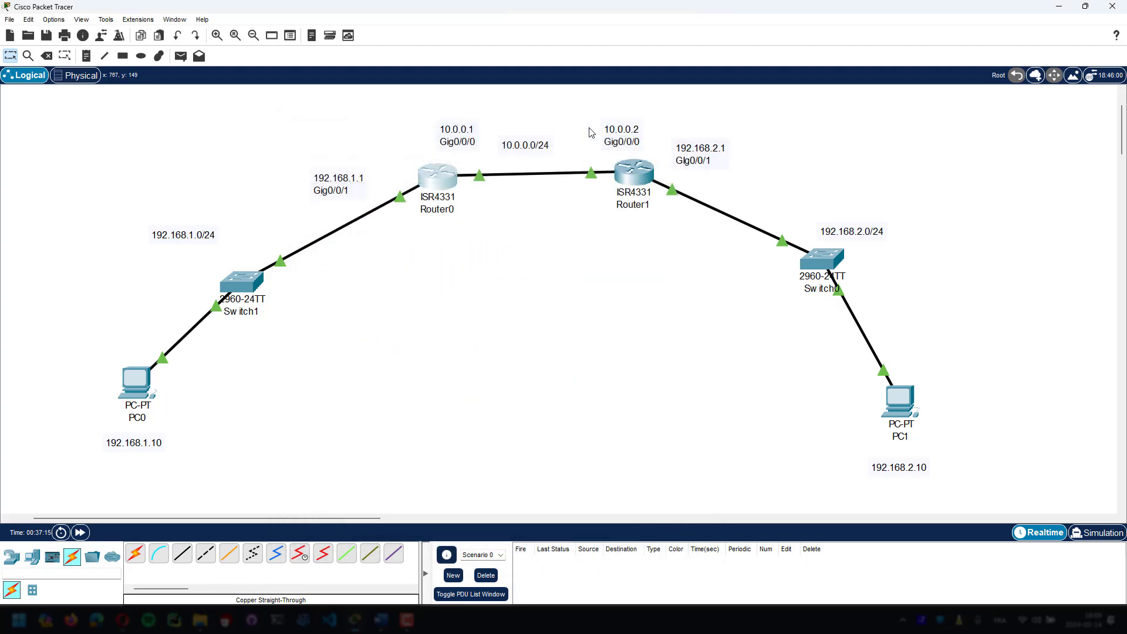
- Add a static route on Router1 to 192.168.1.0 255.255.255.0 via next hop 10.0.0.1
{"action": "left_click", "coordinate": [634, 171]}
{"action": "left_click", "coordinate": [512, 475]}
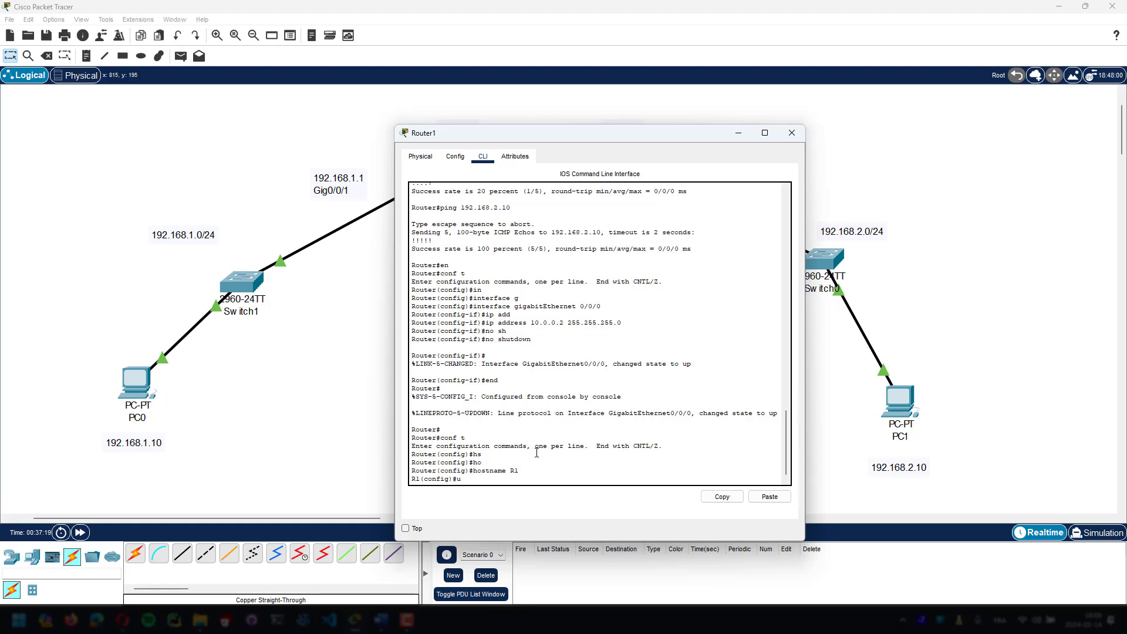
{"action": "type", "text": "ip rou"}
{"action": "key", "text": "Tab"}
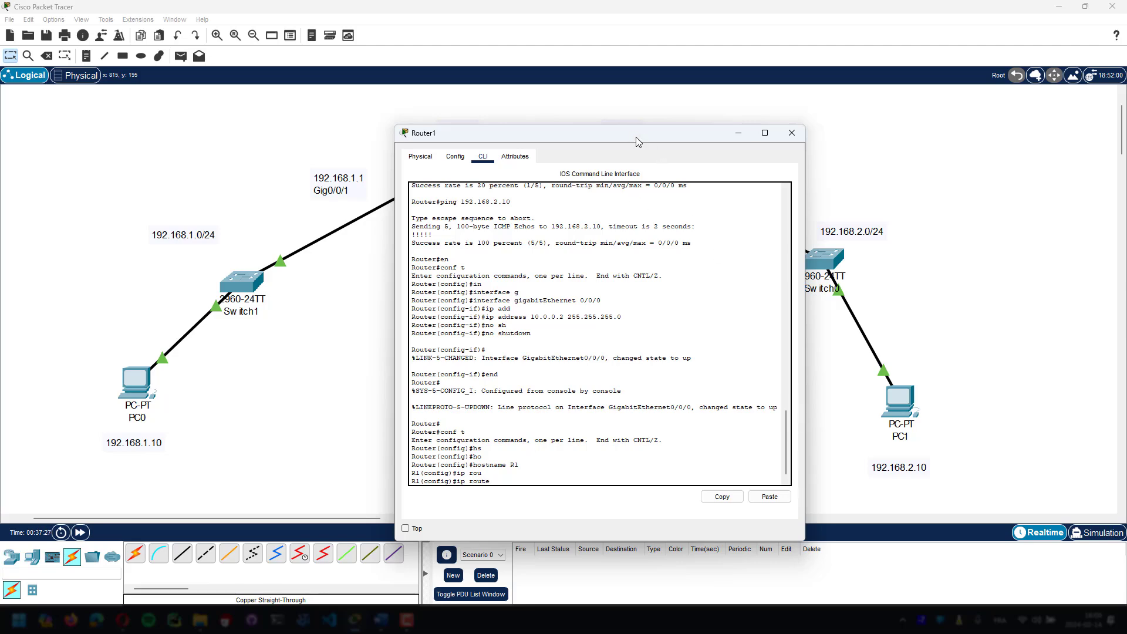
{"action": "left_click_drag", "start_coordinate": [636, 137], "coordinate": [911, 104]}
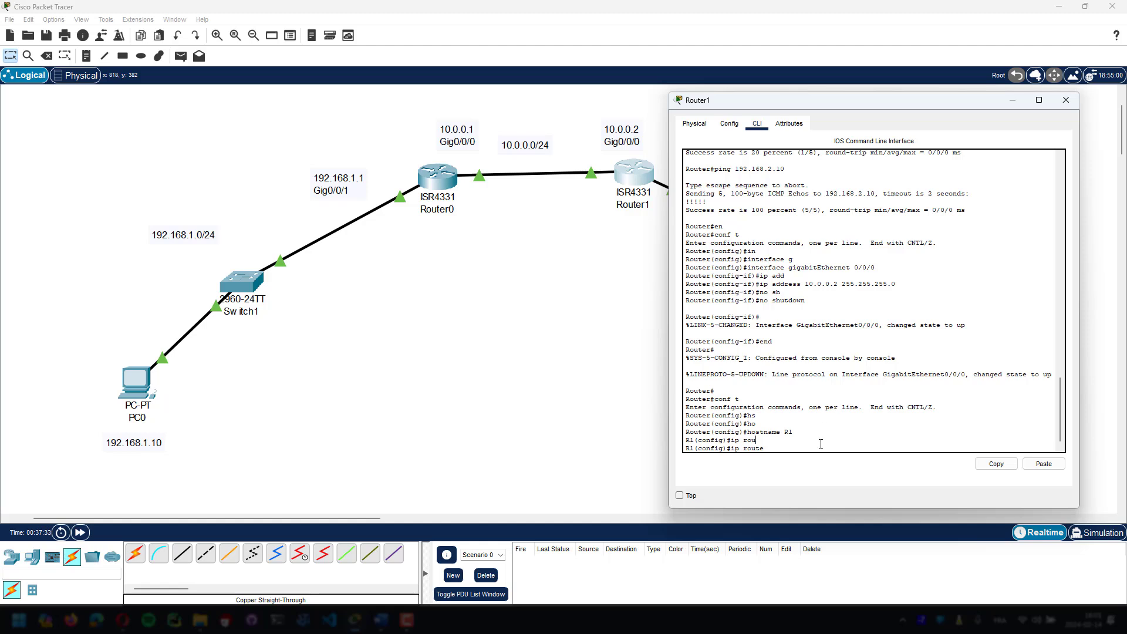
{"action": "key", "text": "BackSpace"}
{"action": "key", "text": "BackSpace"}
{"action": "key", "text": "BackSpace"}
{"action": "key", "text": "BackSpace"}
{"action": "key", "text": "BackSpace"}
{"action": "key", "text": "BackSpace"}
{"action": "key", "text": "BackSpace"}
{"action": "key", "text": "BackSpace"}
{"action": "key", "text": "Up"}
{"action": "key", "text": "BackSpace"}
{"action": "key", "text": "BackSpace"}
{"action": "key", "text": "BackSpace"}
{"action": "key", "text": "BackSpace"}
{"action": "key", "text": "BackSpace"}
{"action": "key", "text": "BackSpace"}
{"action": "key", "text": "BackSpace"}
{"action": "key", "text": "BackSpace"}
{"action": "key", "text": "BackSpace"}
{"action": "key", "text": "BackSpace"}
{"action": "type", "text": "ip route 192.168.1.0 255.255.255.0 10.0.0.1"}
{"action": "key", "text": "Return"}
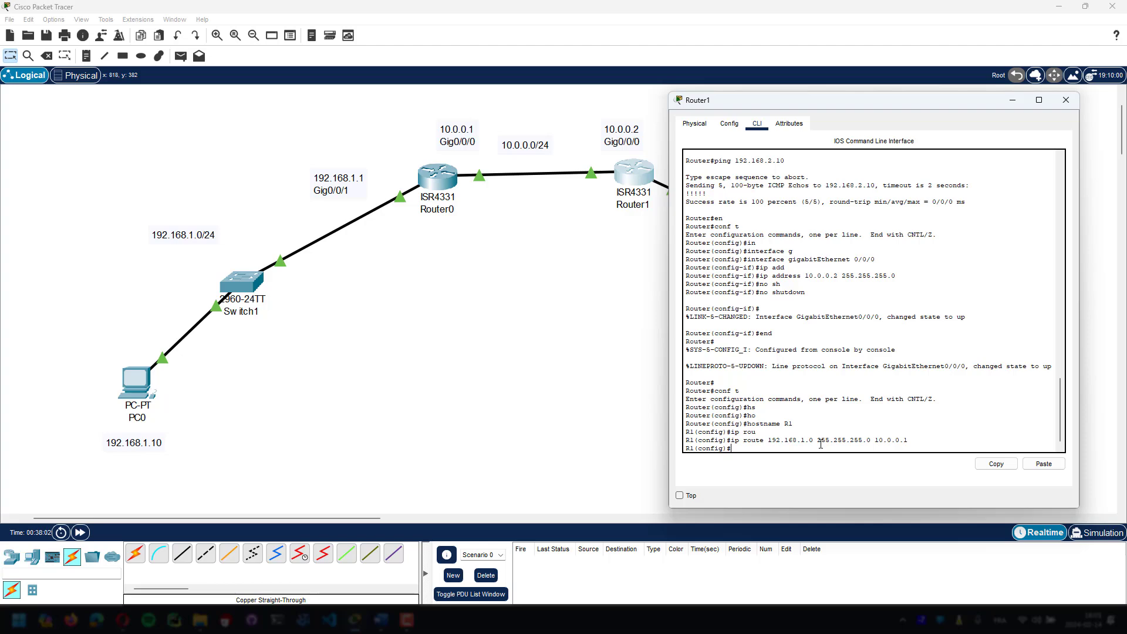
- Test connectivity from PC1's command prompt by repeating the ping to 192.168.1.10
{"action": "left_click_drag", "start_coordinate": [929, 97], "coordinate": [579, 166]}
{"action": "left_click", "coordinate": [660, 165]}
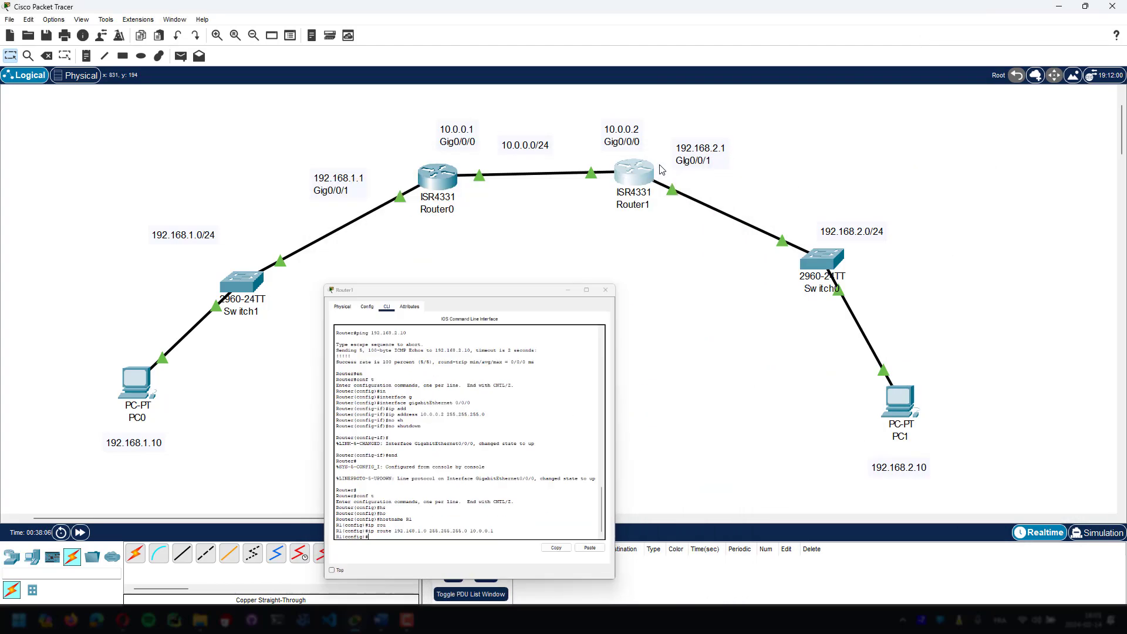
{"action": "left_click", "coordinate": [912, 410]}
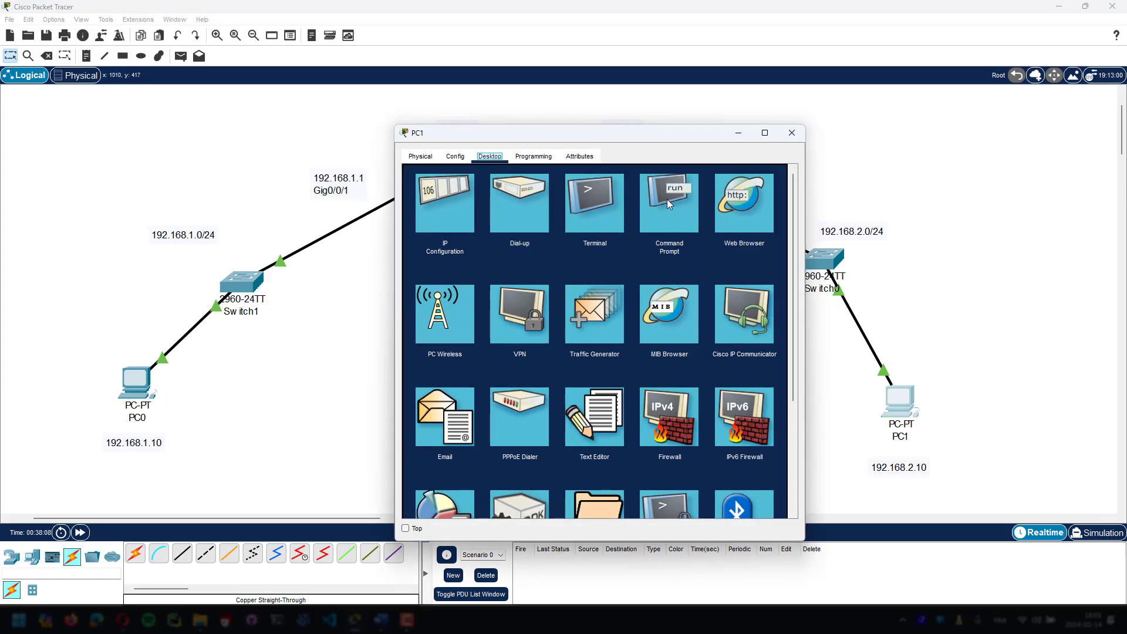
{"action": "left_click", "coordinate": [667, 199]}
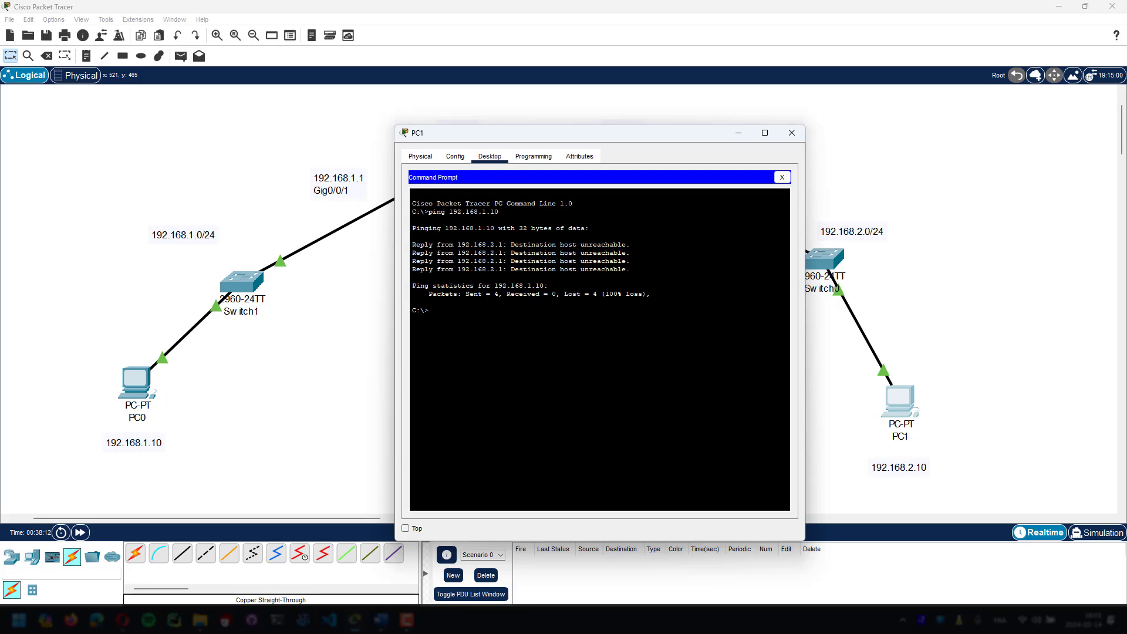
{"action": "key", "text": "Up"}
{"action": "key", "text": "Return"}
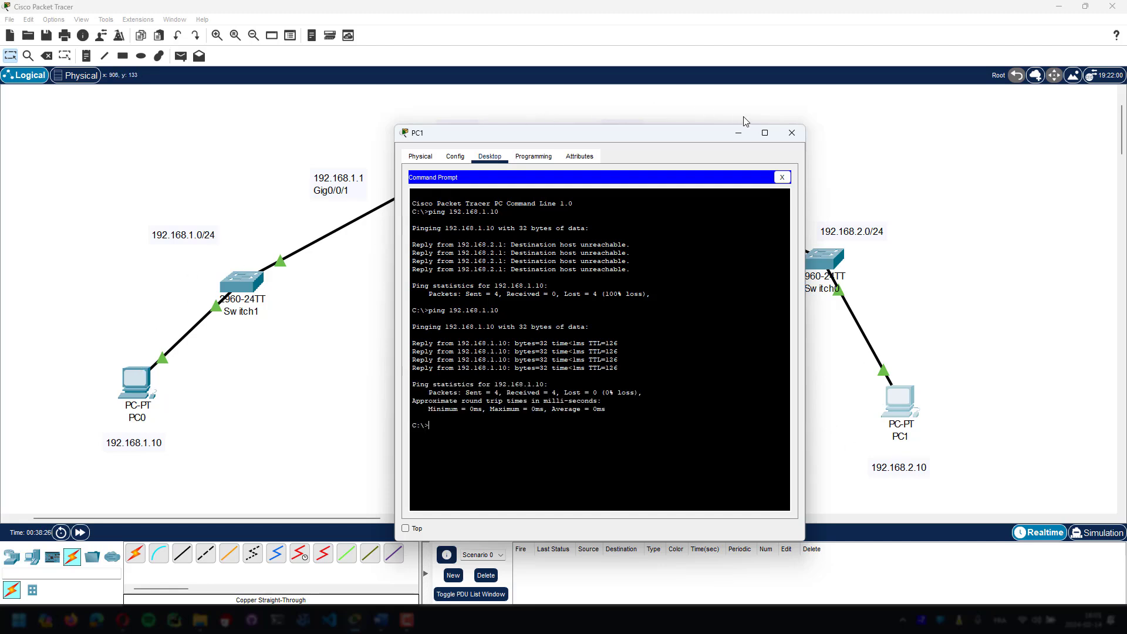
{"action": "left_click", "coordinate": [798, 137]}
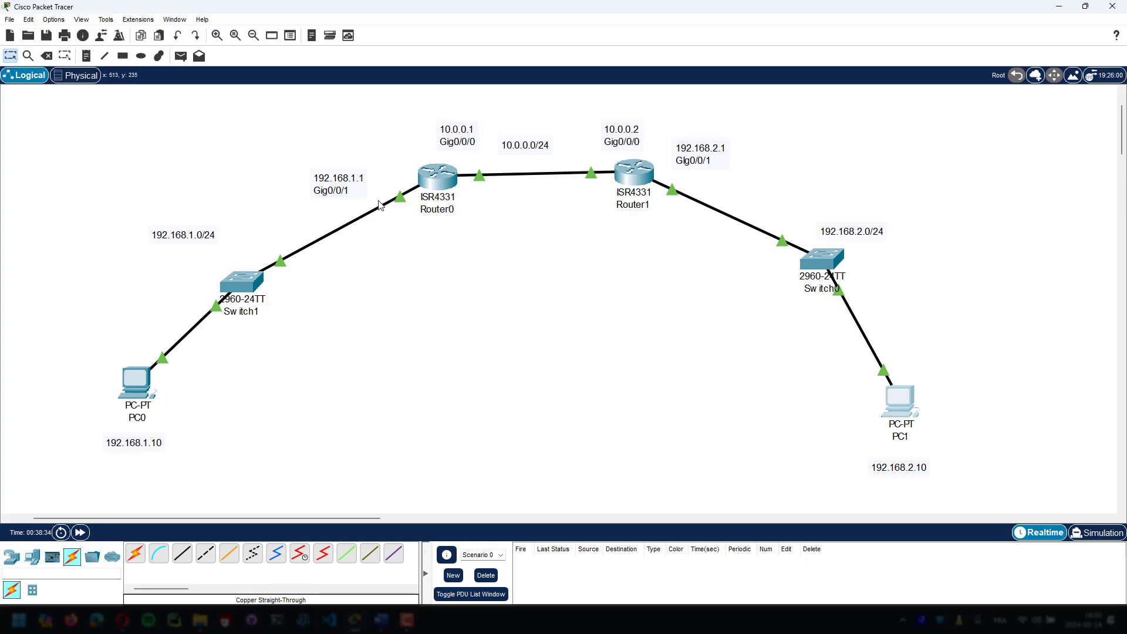
- Reopen Router0's command line and exit global configuration mode
{"action": "left_click", "coordinate": [439, 176]}
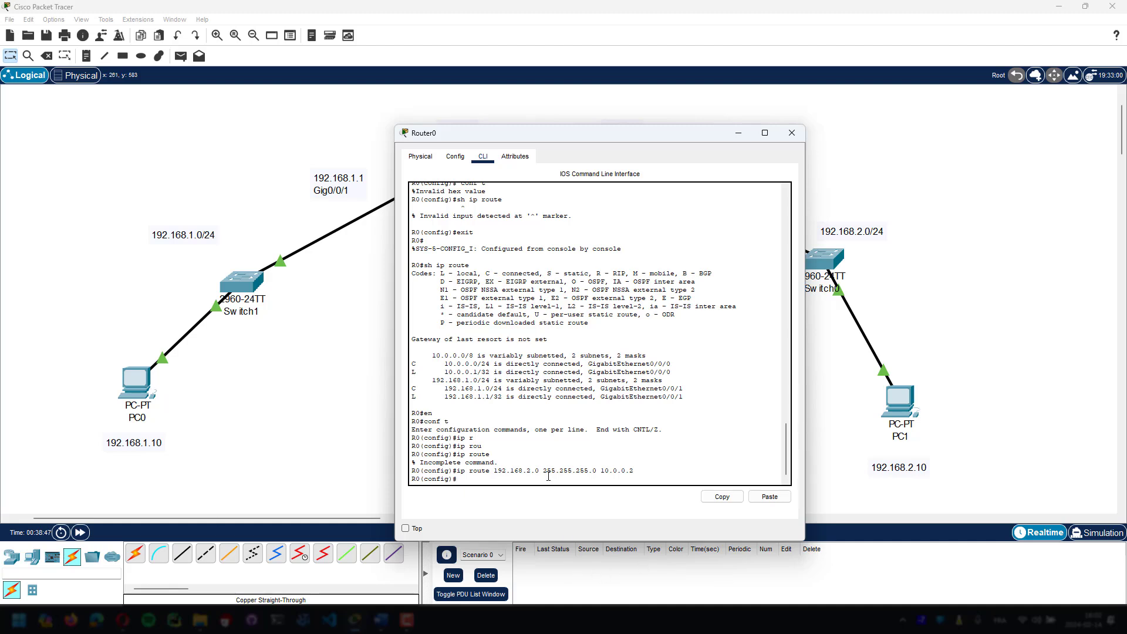
{"action": "type", "text": "opuy"}
{"action": "key", "text": "Tab"}
{"action": "key", "text": "BackSpace"}
{"action": "key", "text": "BackSpace"}
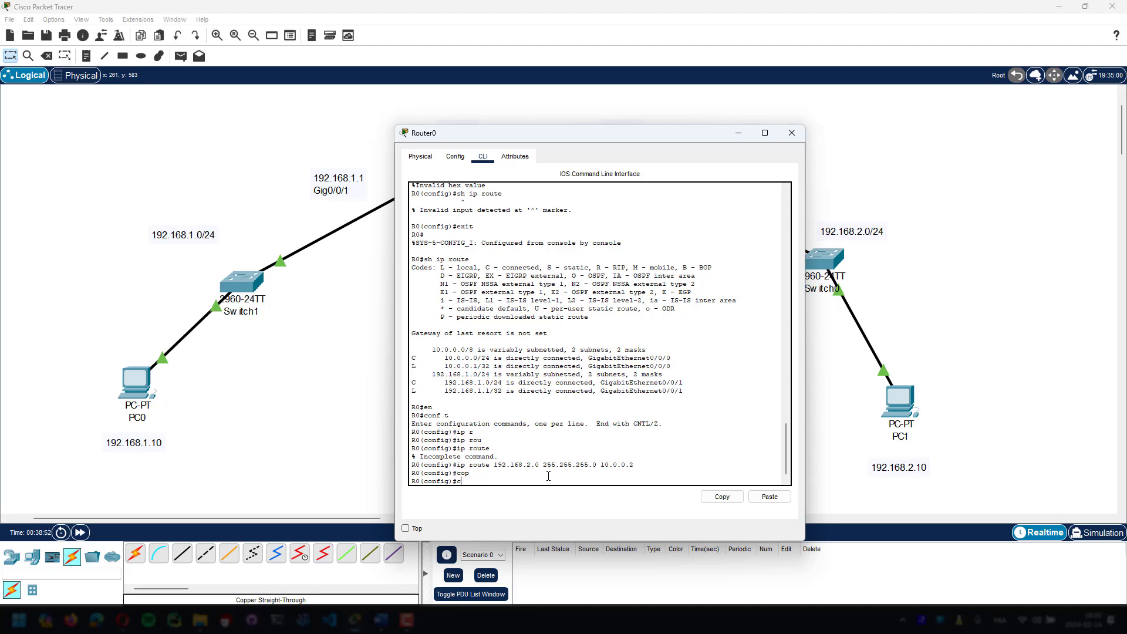
{"action": "type", "text": "exit"}
{"action": "key", "text": "Return"}
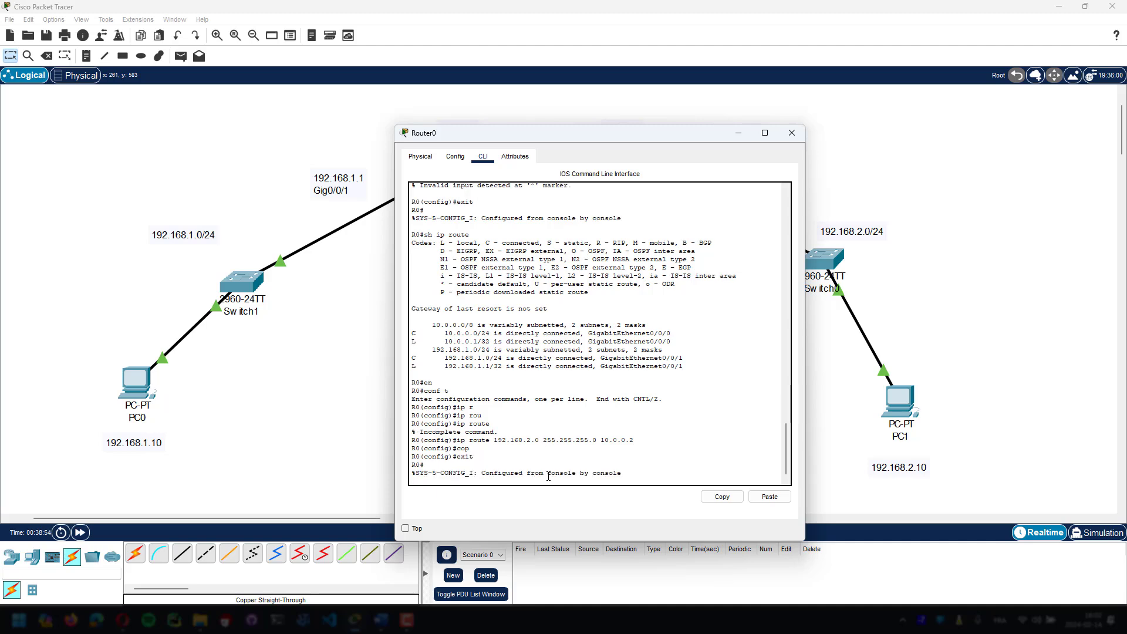
- Save Router0's running-config to startup-config with the default destination filename and close its window
{"action": "type", "text": "co"}
{"action": "key", "text": "Tab"}
{"action": "type", "text": "p"}
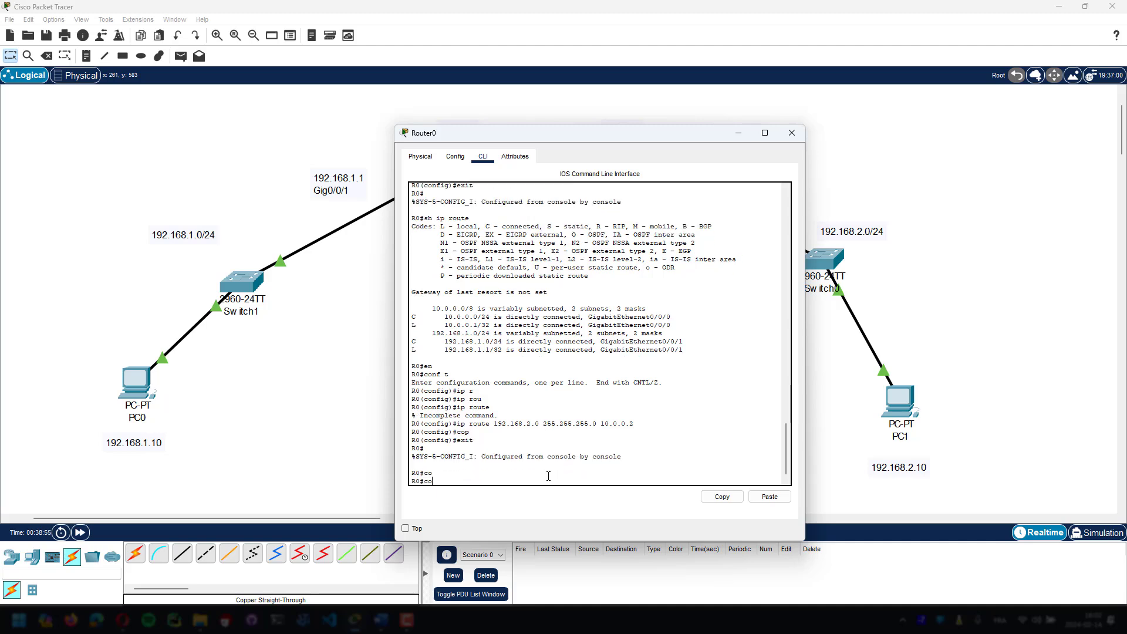
{"action": "type", "text": "y run"}
{"action": "key", "text": "Tab"}
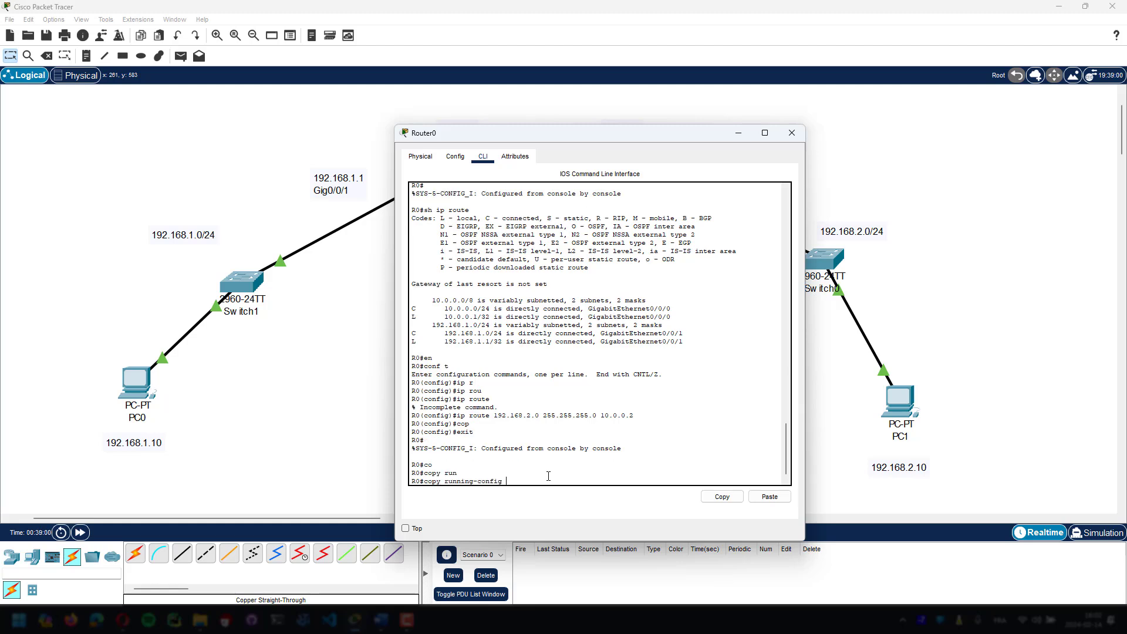
{"action": "type", "text": "s"}
{"action": "type", "text": "a"}
{"action": "key", "text": "Tab"}
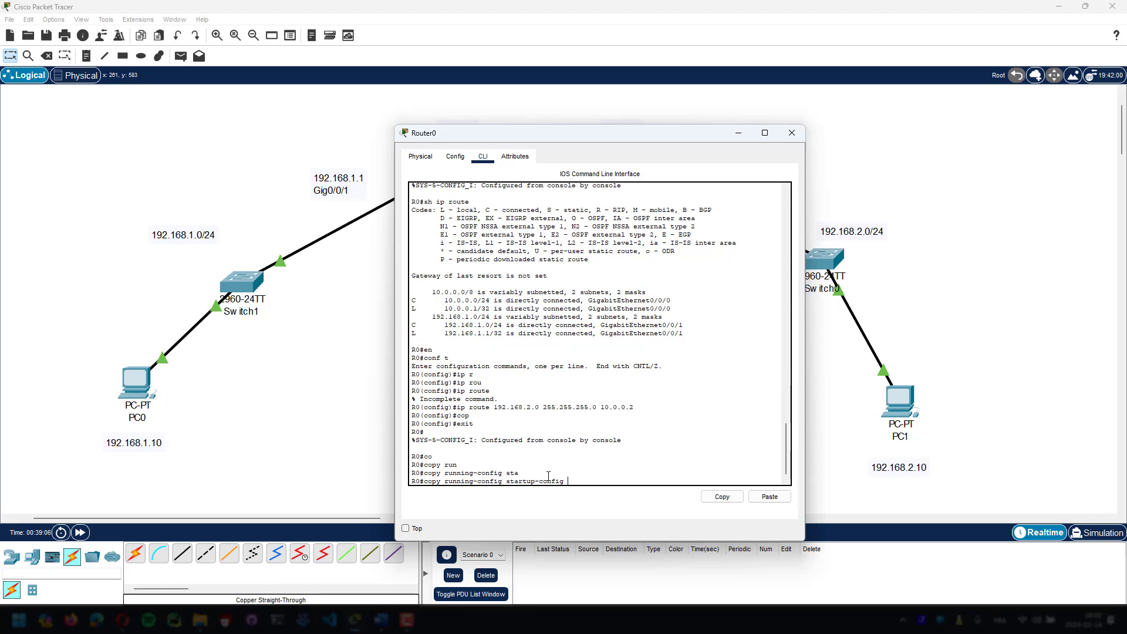
{"action": "key", "text": "Return"}
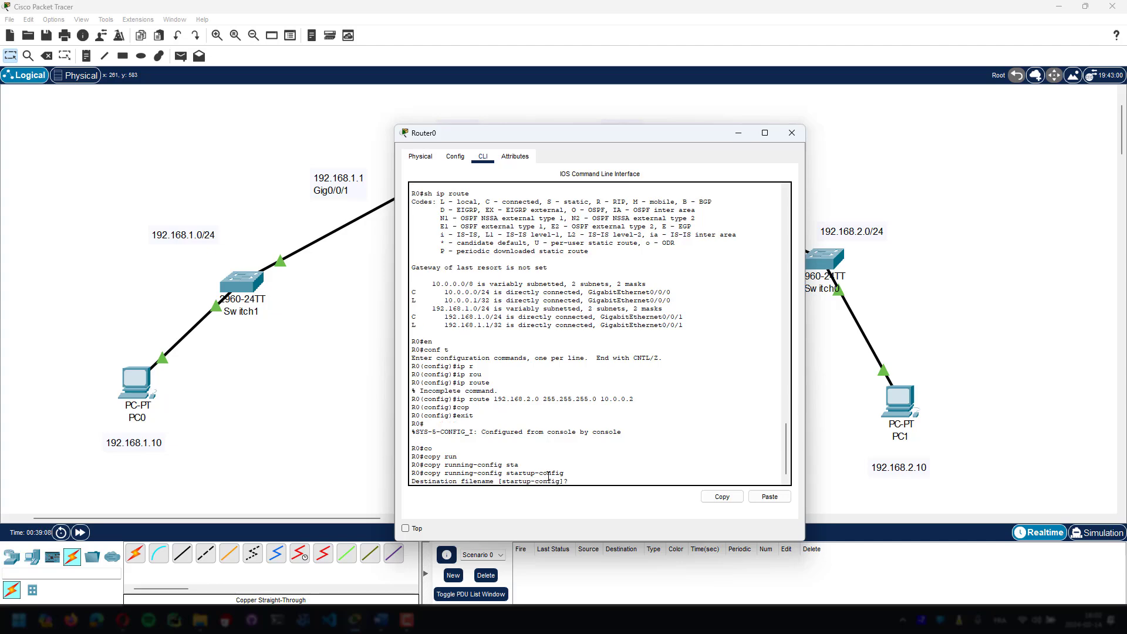
{"action": "key", "text": "Return"}
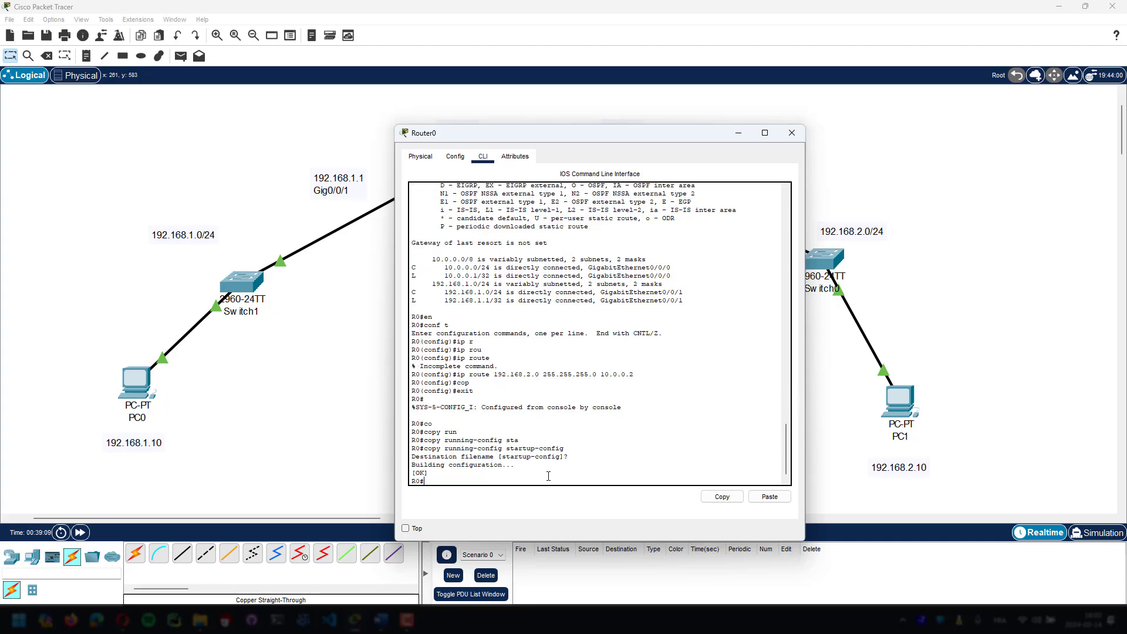
{"action": "left_click_drag", "start_coordinate": [674, 134], "coordinate": [280, 133]}
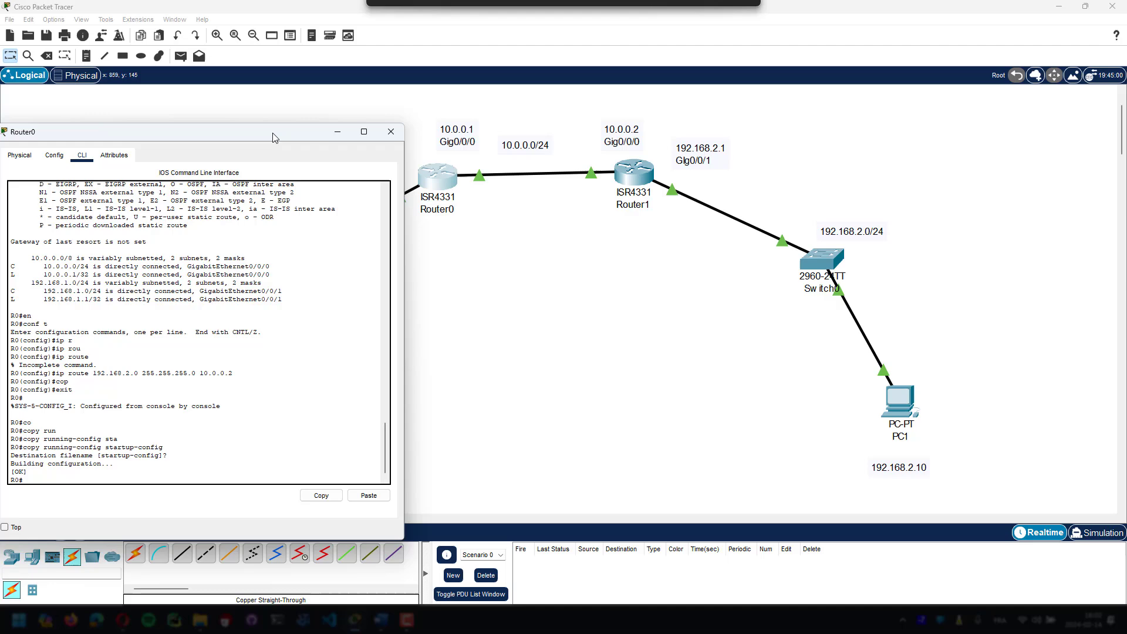
{"action": "left_click", "coordinate": [391, 132]}
- Open Router1's command line and exit global configuration mode to privileged mode
{"action": "left_click", "coordinate": [634, 173]}
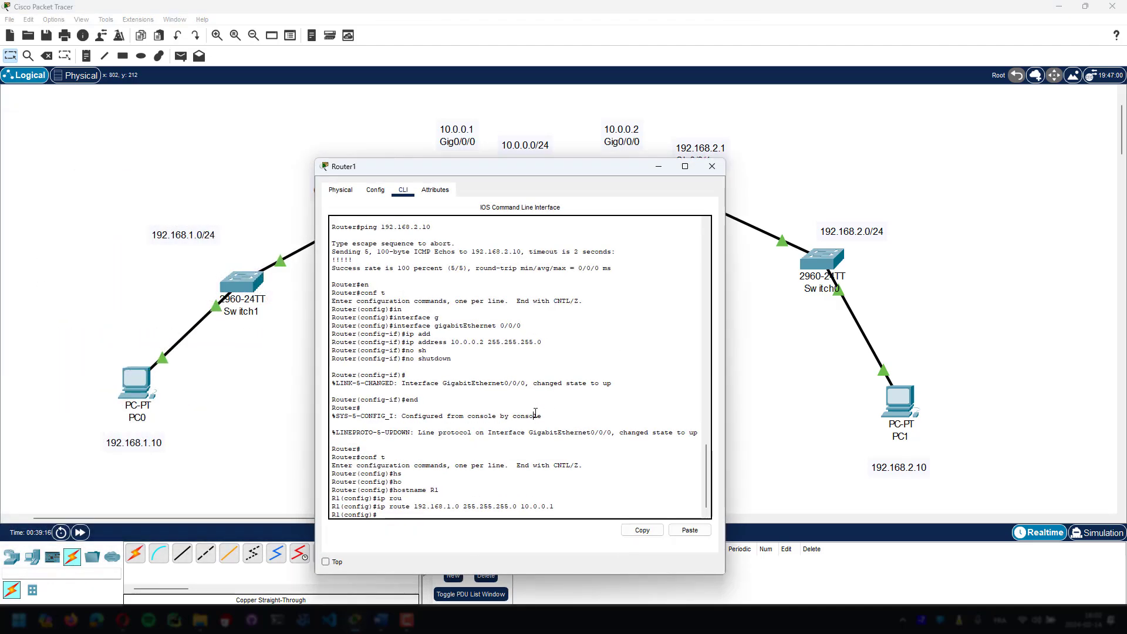
{"action": "type", "text": "exit"}
{"action": "key", "text": "Return"}
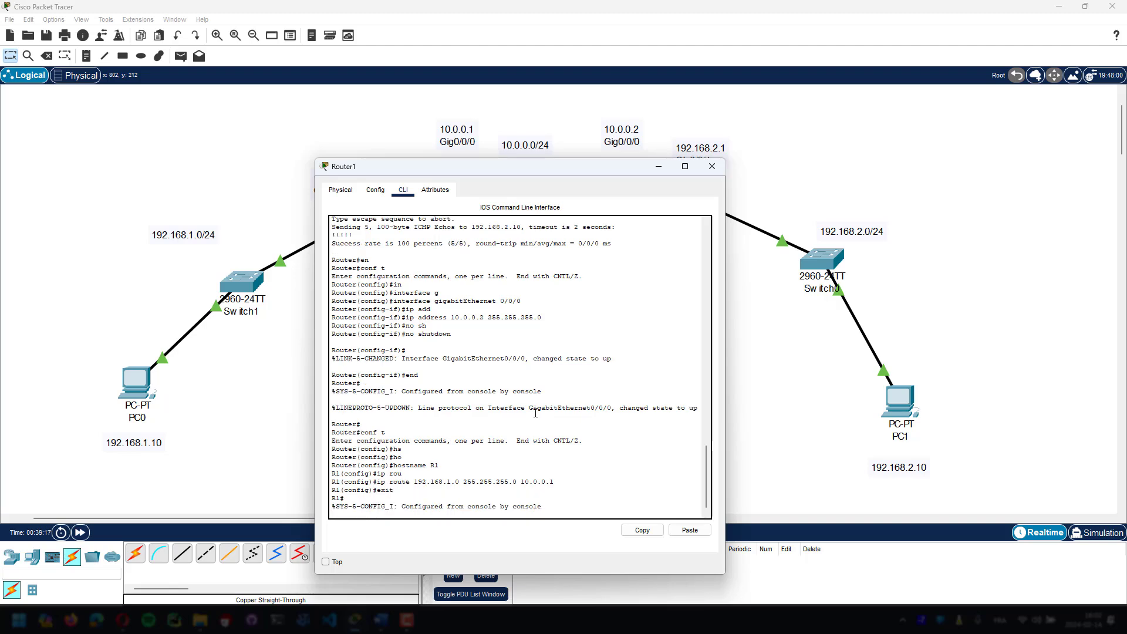
{"action": "key", "text": "Return"}
- Copy Router1's running-config to startup-config, accepting the default destination filename, and close its window
{"action": "type", "text": "copy"}
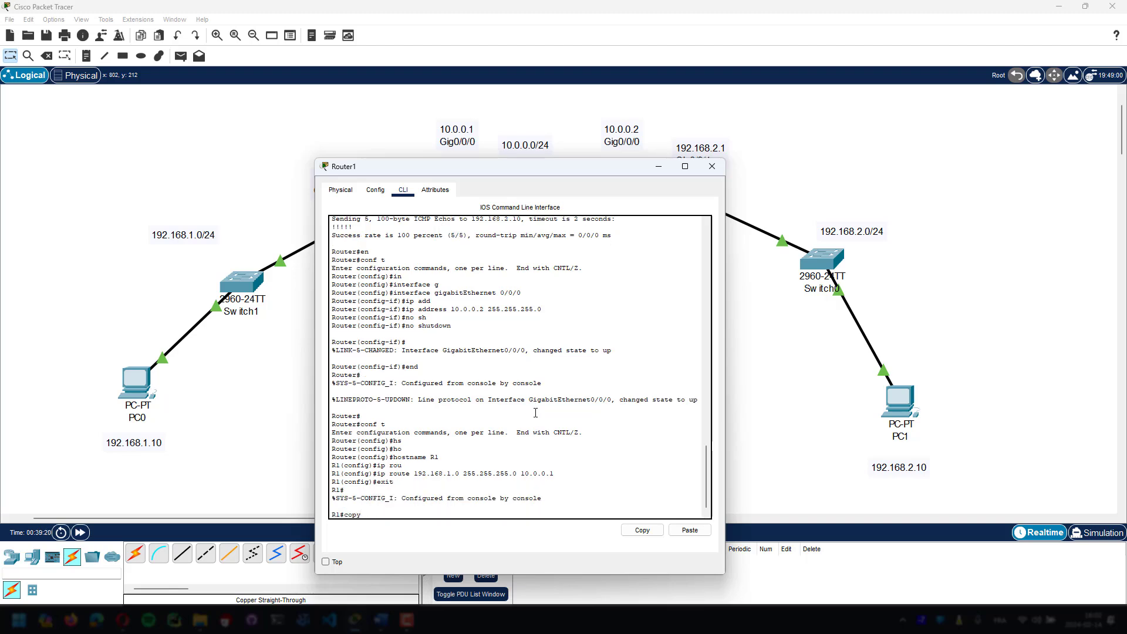
{"action": "type", "text": " runn"}
{"action": "key", "text": "Tab"}
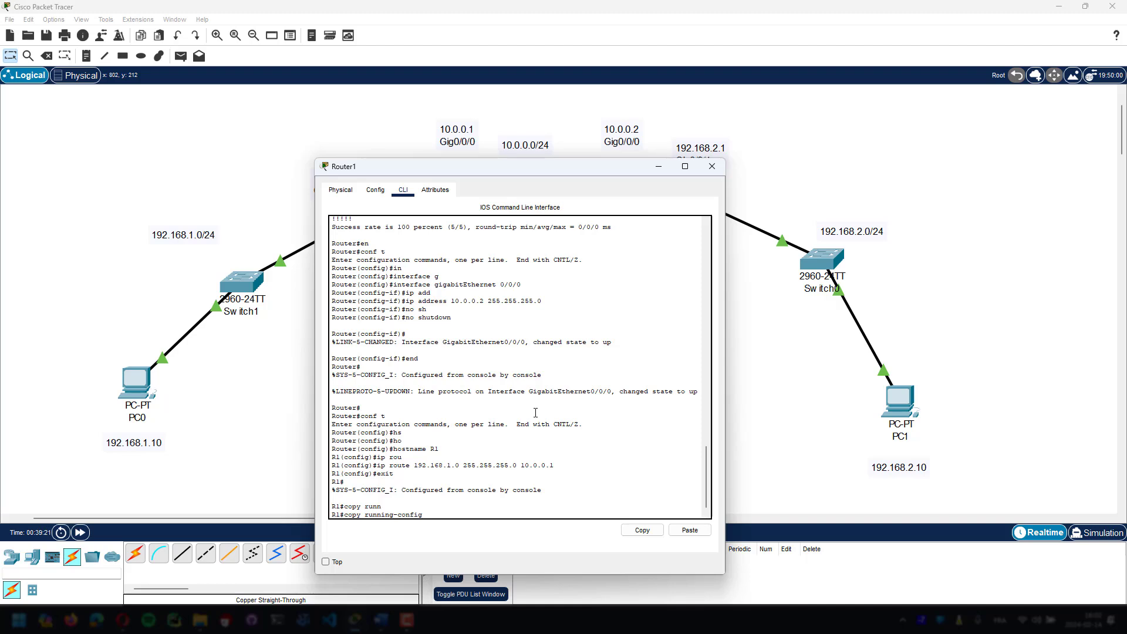
{"action": "type", "text": "st"}
{"action": "key", "text": "Tab"}
{"action": "key", "text": "Return"}
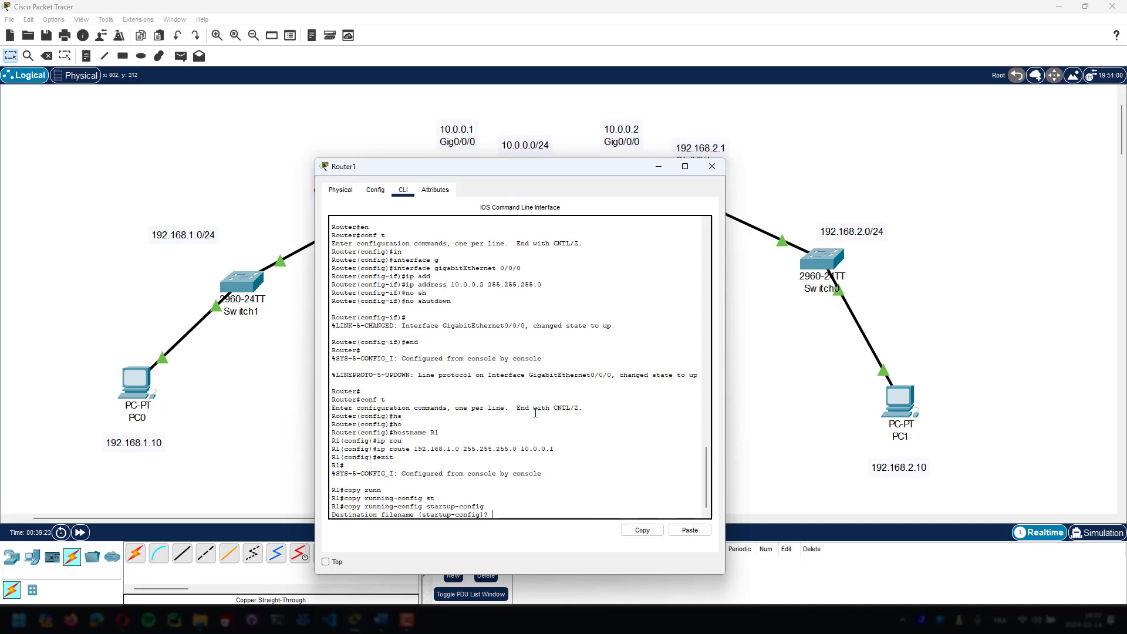
{"action": "key", "text": "Return"}
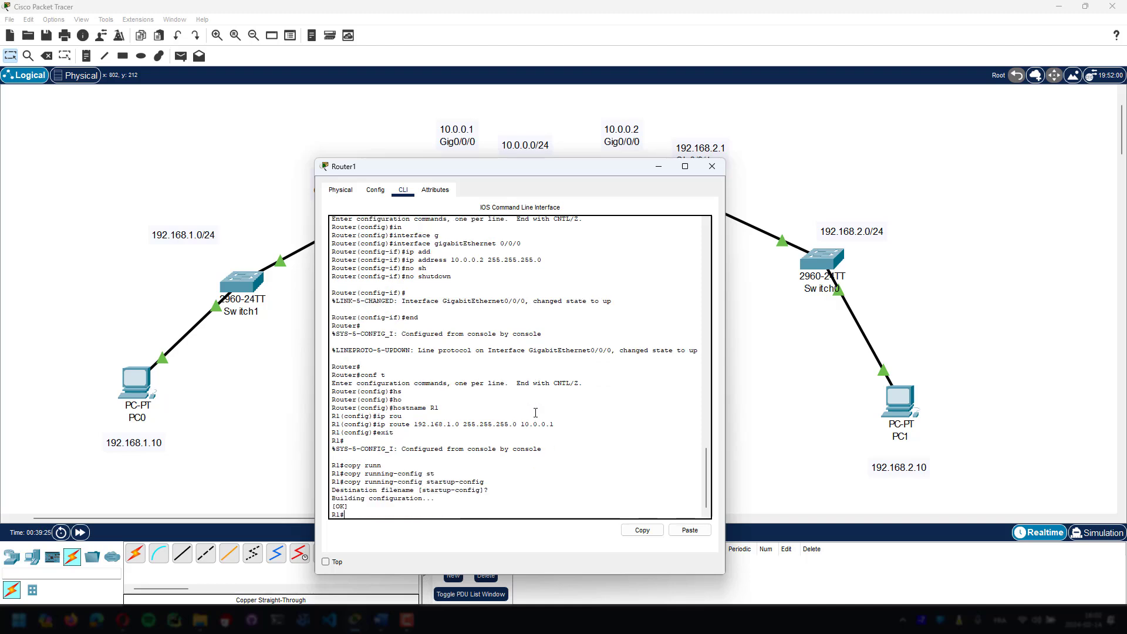
{"action": "left_click", "coordinate": [713, 166]}
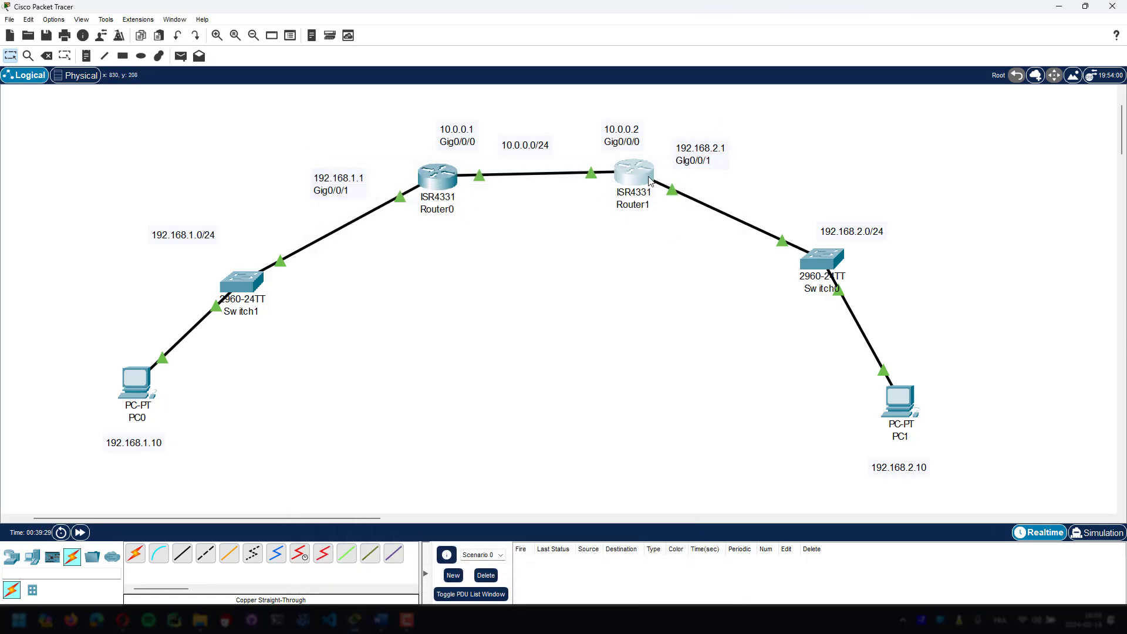
- Power-cycle Router1 from its physical device view and move its window clear of the topology links
{"action": "left_click", "coordinate": [647, 180]}
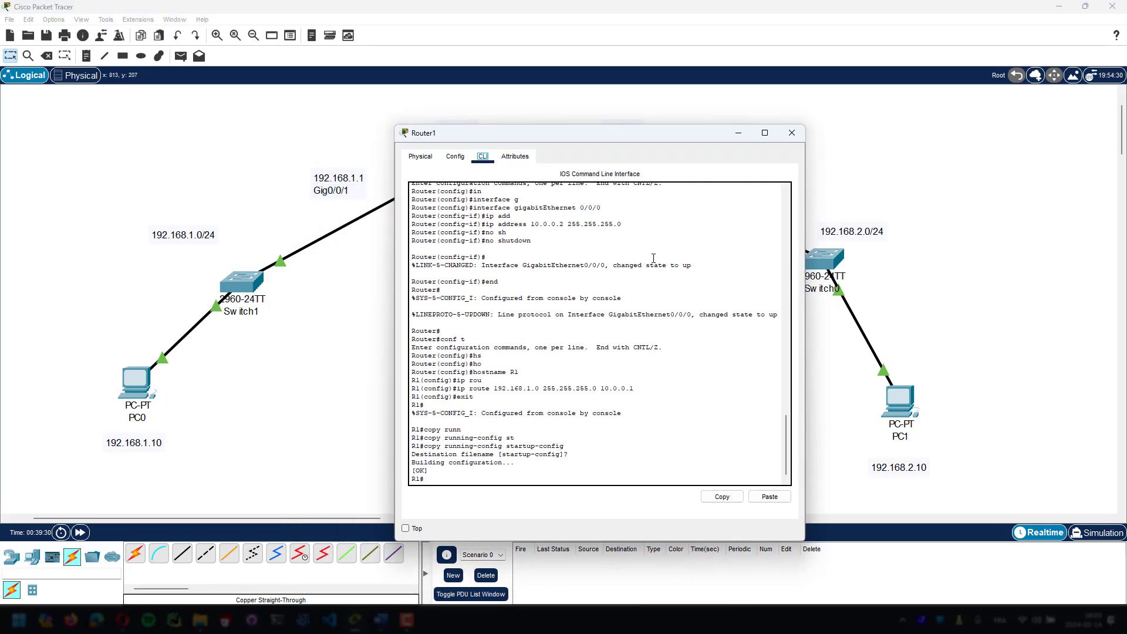
{"action": "left_click", "coordinate": [456, 157]}
{"action": "left_click", "coordinate": [421, 157]}
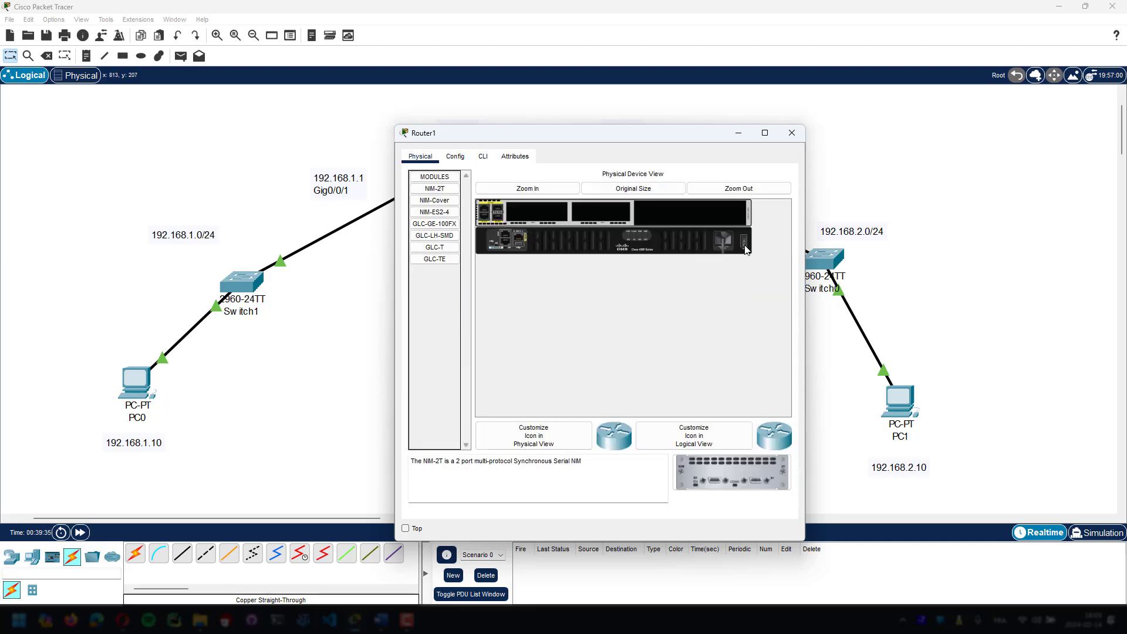
{"action": "left_click_drag", "start_coordinate": [676, 130], "coordinate": [335, 216]}
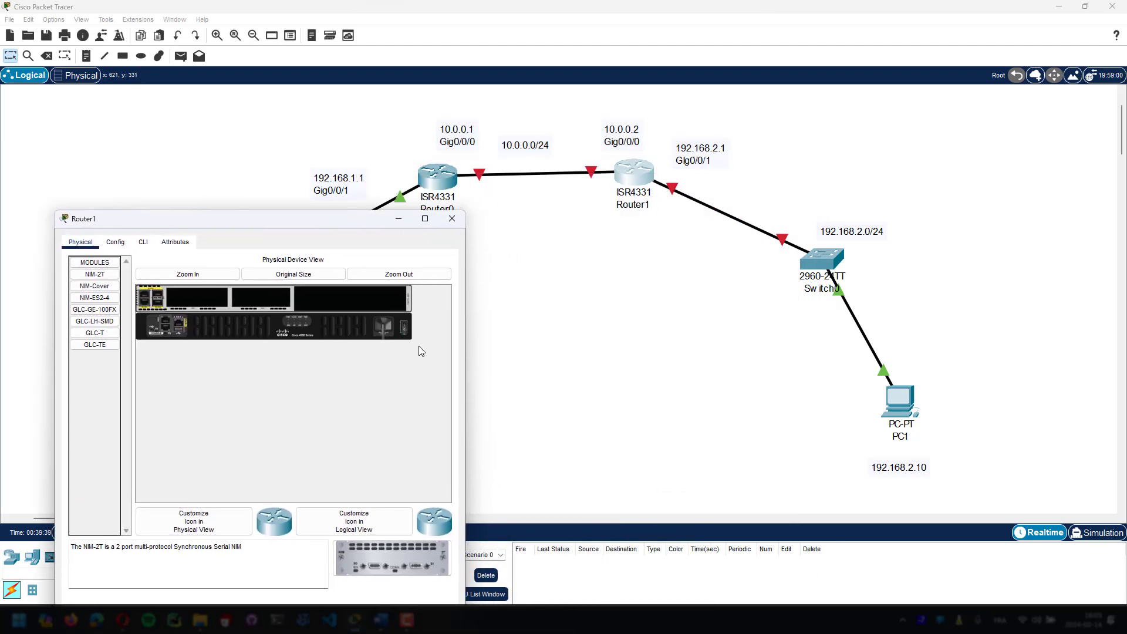
- Watch Router1's boot output in its command line until startup completes, and close its window
{"action": "left_click", "coordinate": [142, 246]}
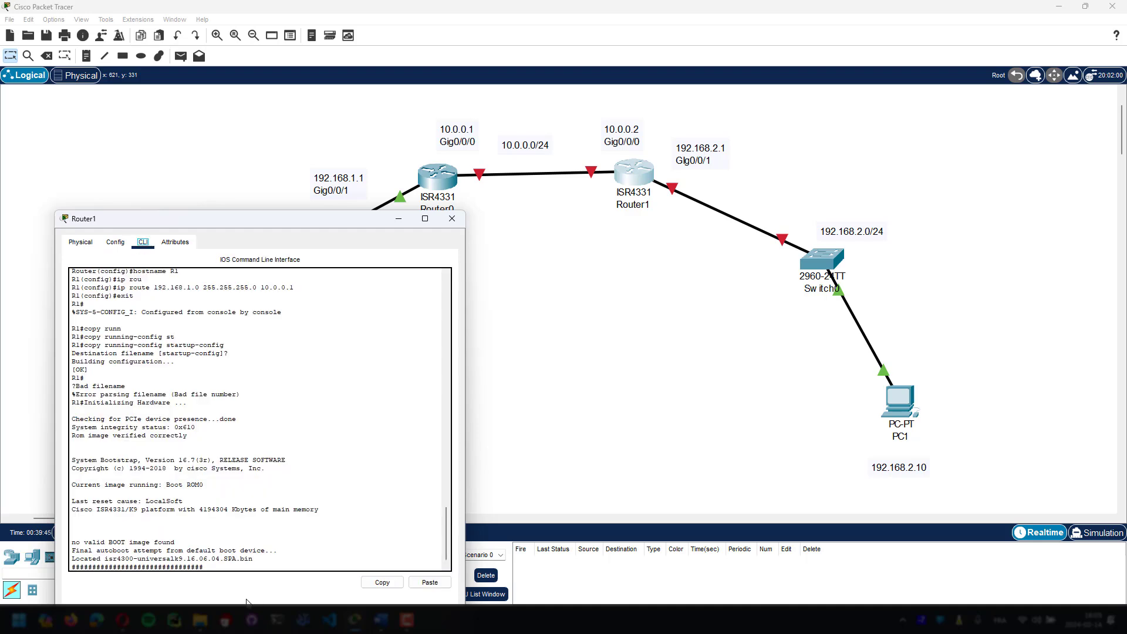
{"action": "left_click_drag", "start_coordinate": [274, 225], "coordinate": [394, 122]}
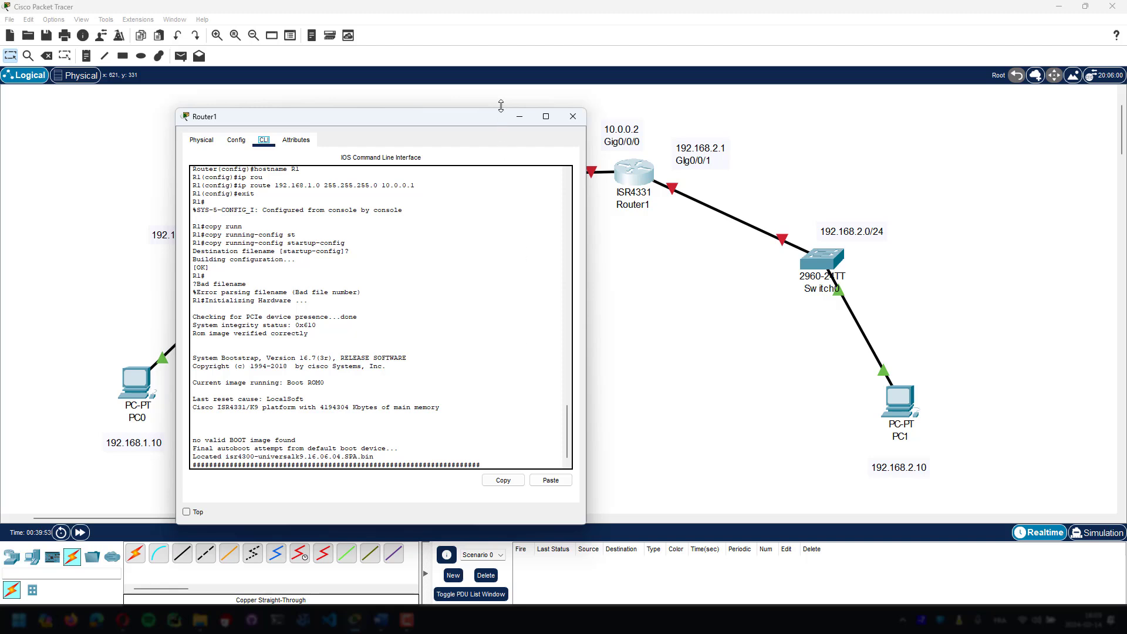
{"action": "left_click_drag", "start_coordinate": [486, 122], "coordinate": [340, 105]}
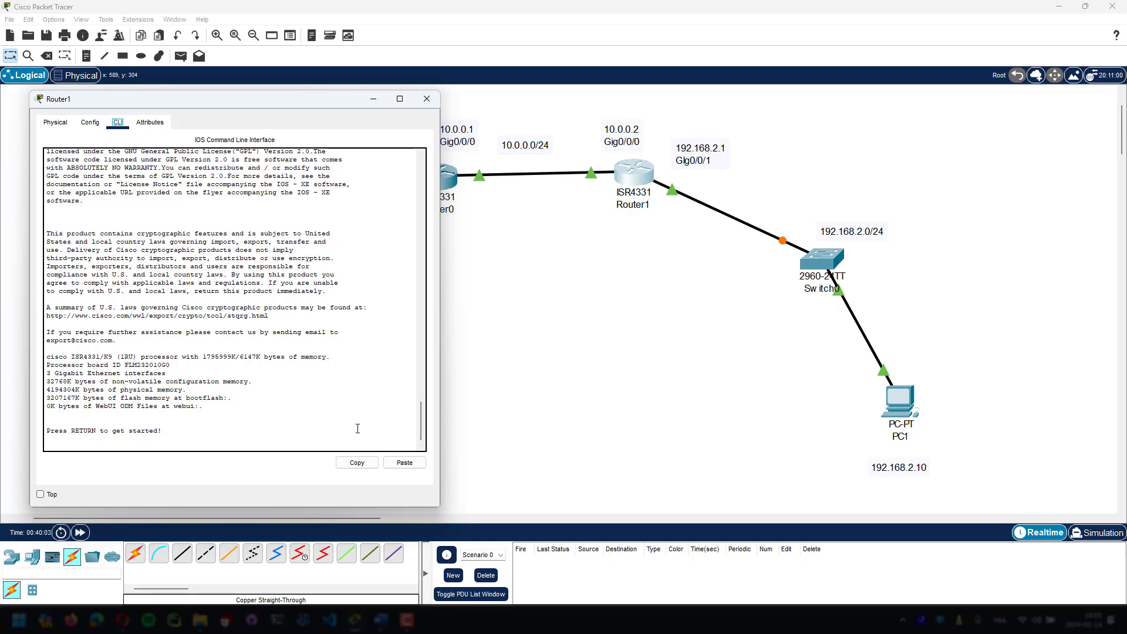
{"action": "left_click", "coordinate": [427, 98]}
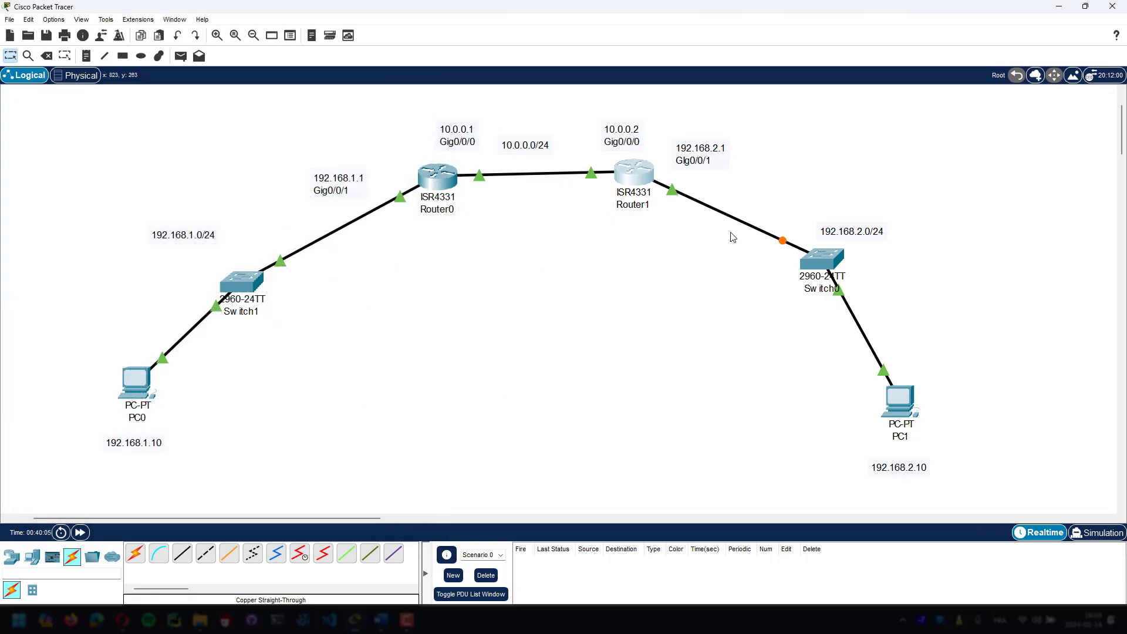
- Open PC1's Command Prompt and rerun the ping to PC0 at 192.168.1.10
{"action": "left_click", "coordinate": [902, 410]}
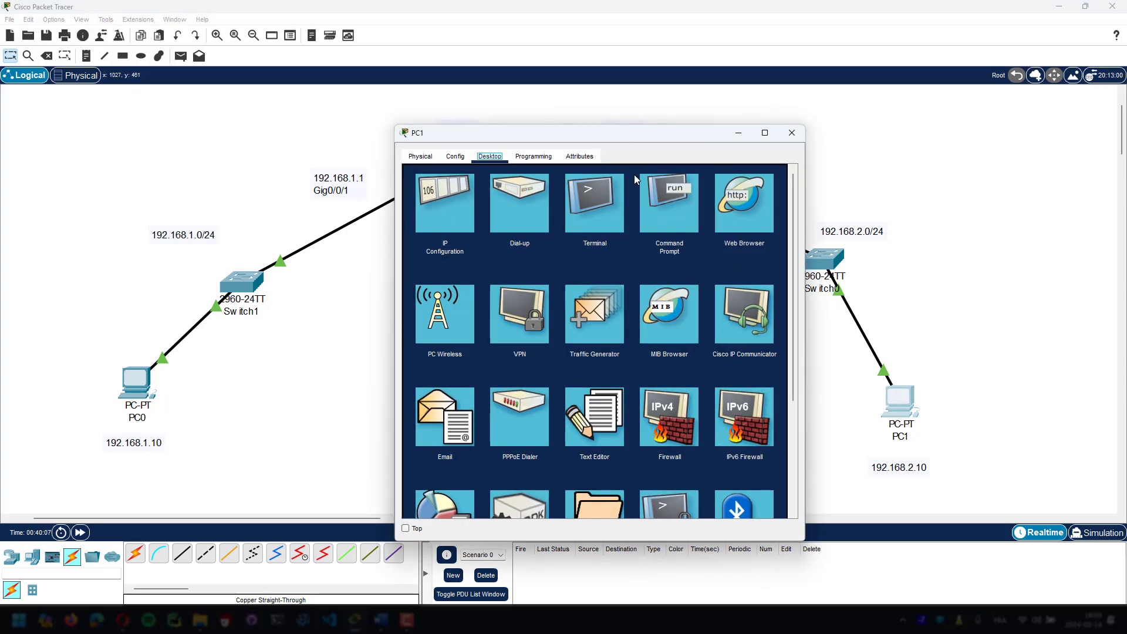
{"action": "left_click", "coordinate": [668, 197]}
{"action": "left_click_drag", "start_coordinate": [633, 132], "coordinate": [560, 229]}
{"action": "key", "text": "Up"}
{"action": "key", "text": "Return"}
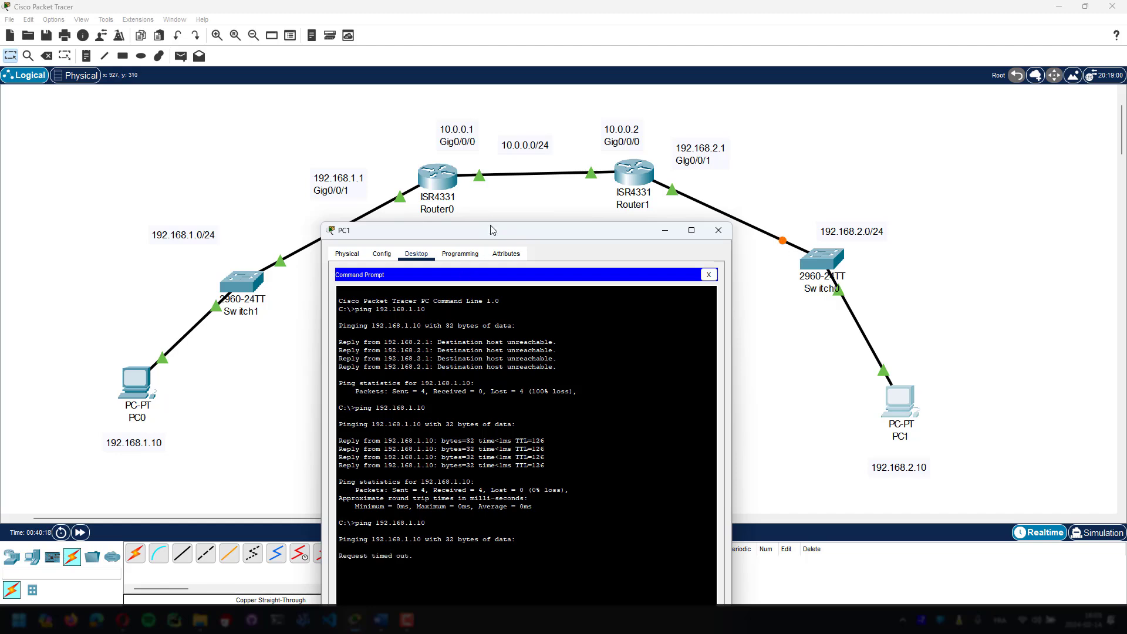
{"action": "left_click_drag", "start_coordinate": [496, 233], "coordinate": [477, 218]}
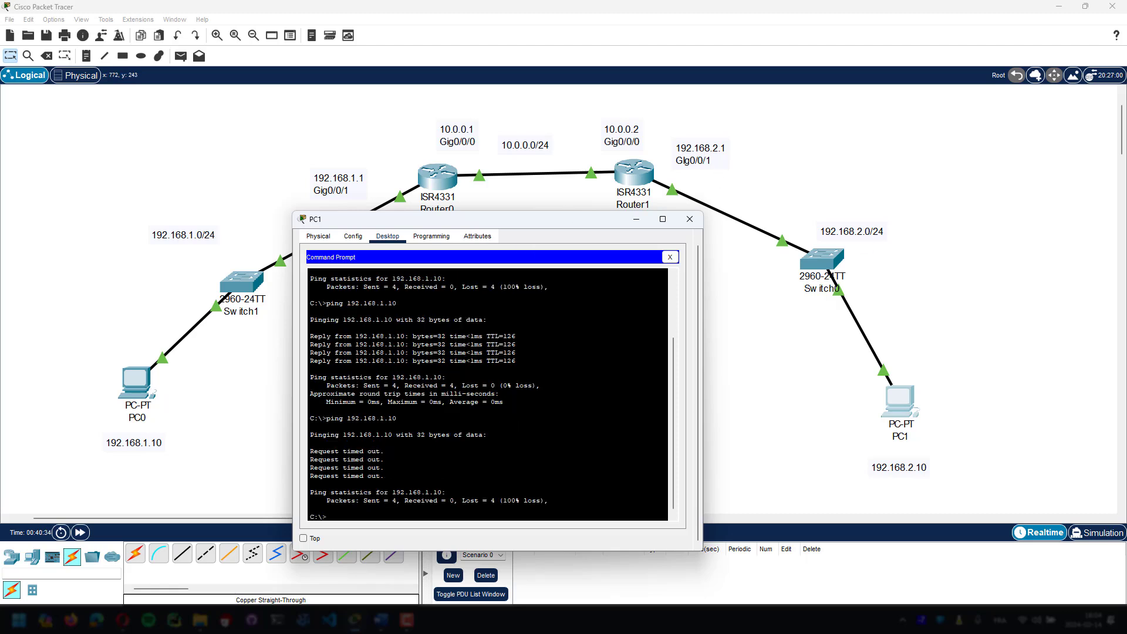
- Repeat the ping from PC1 to 192.168.1.10 two more times to retest connectivity after the router restart
{"action": "key", "text": "Up"}
{"action": "key", "text": "Return"}
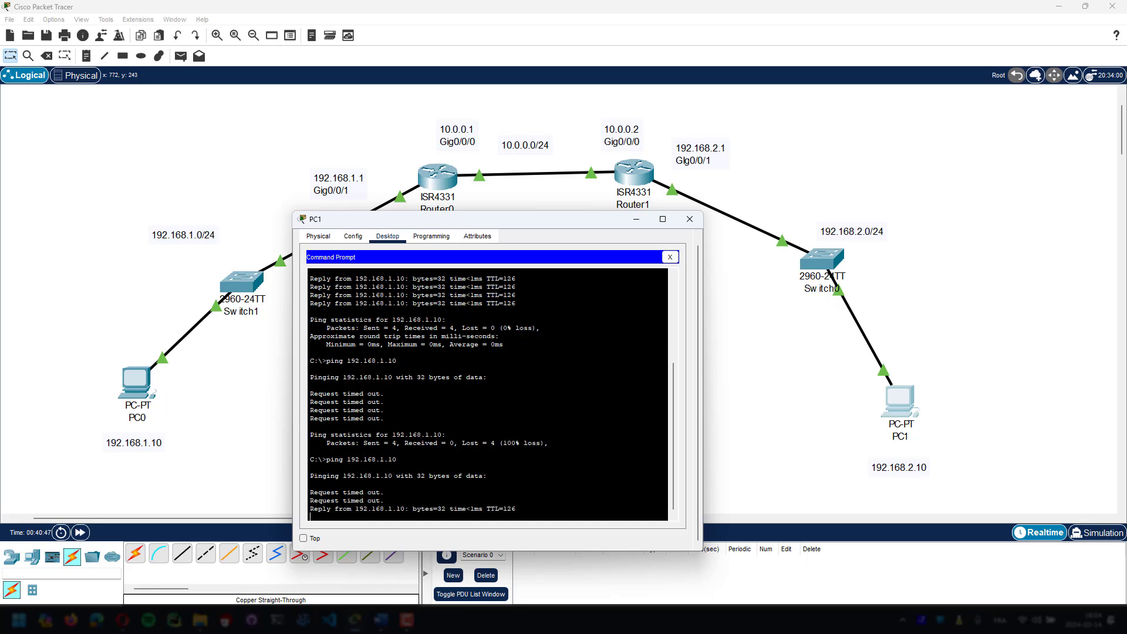
{"action": "key", "text": "Up"}
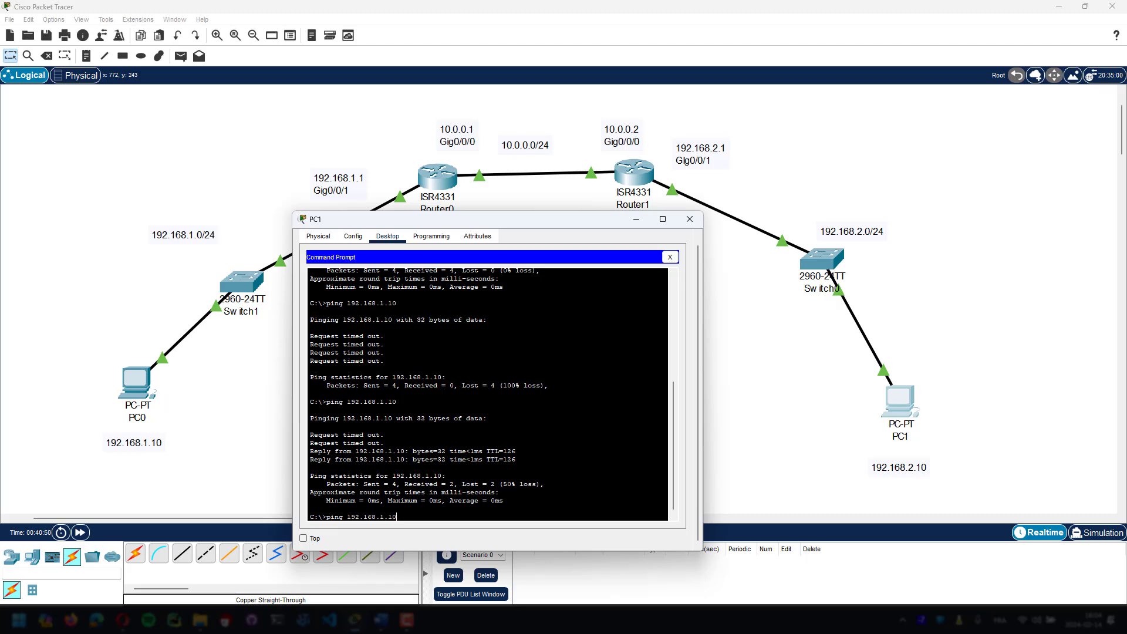
{"action": "key", "text": "Return"}
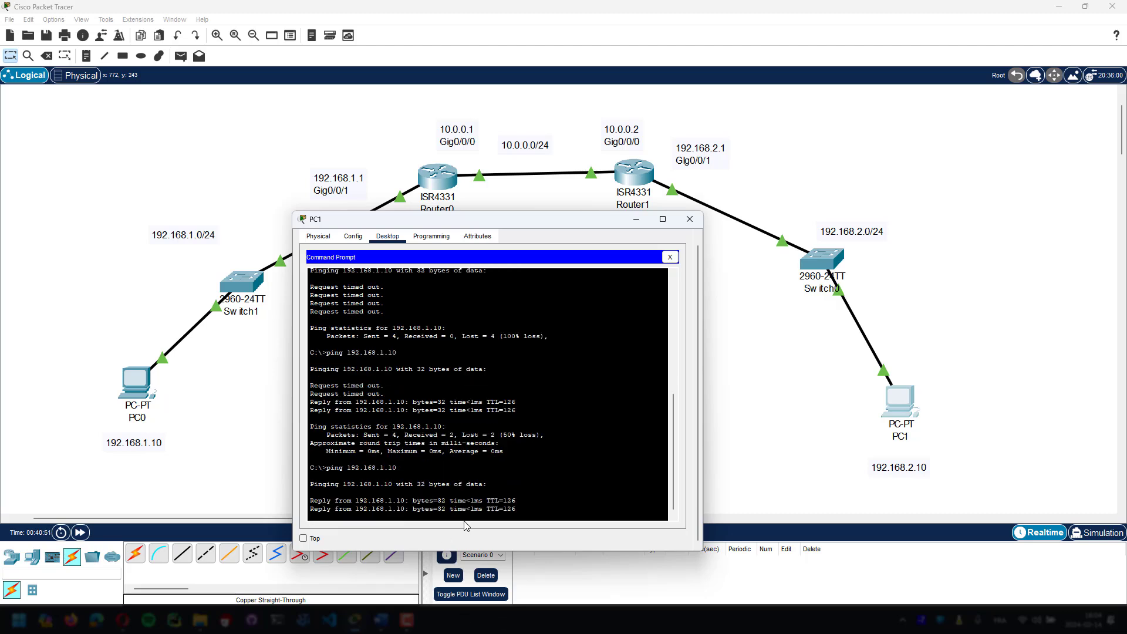